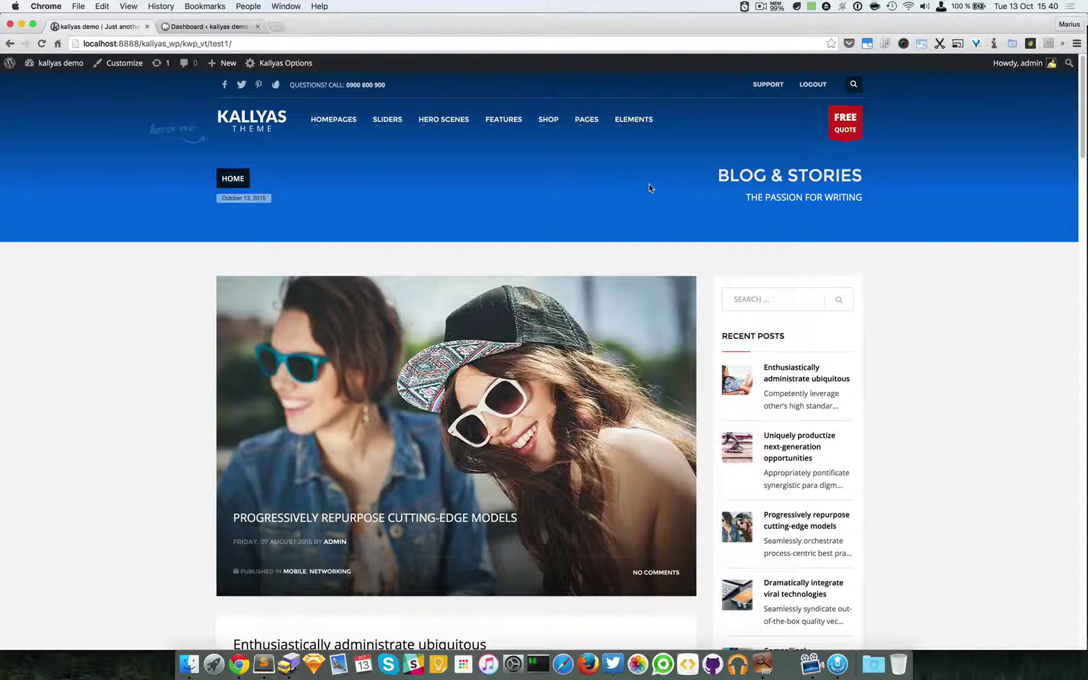
Open the Icon Box demo page from the Elements menu and scroll to its Alignment section.
mouse_move(620, 124)
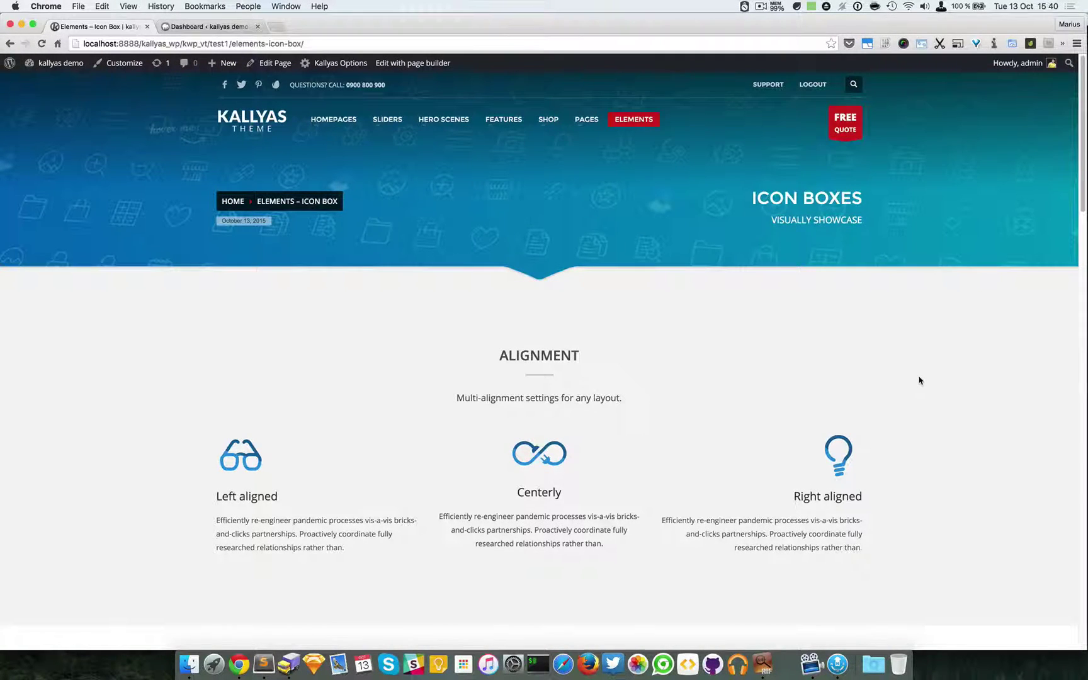
scroll(919, 380, "down", 3)
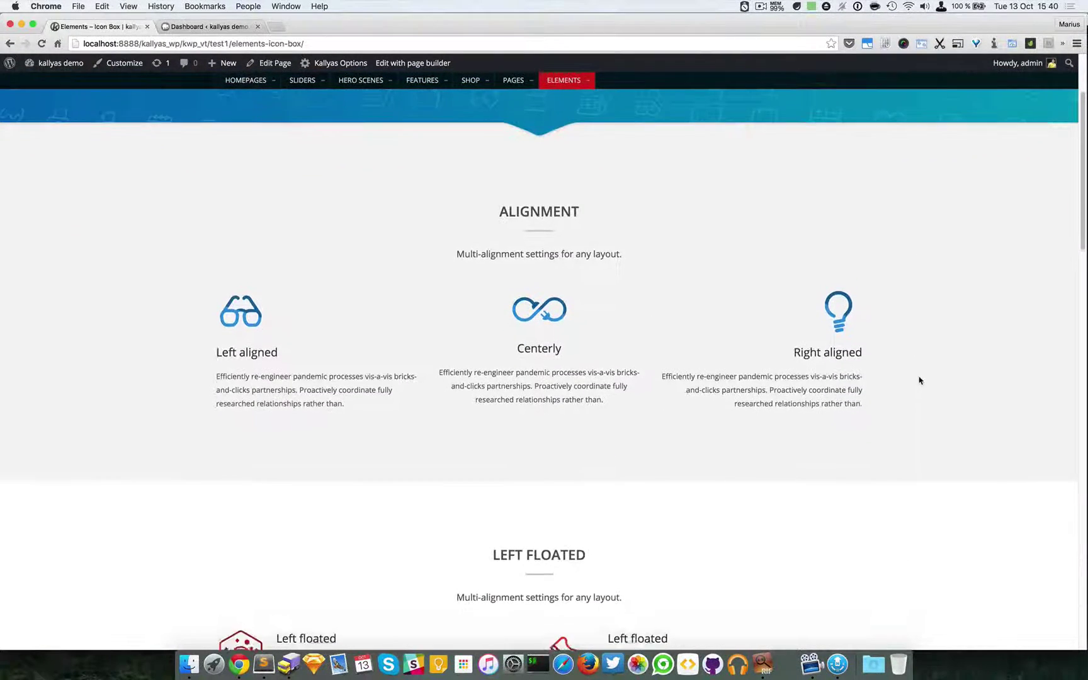
scroll(919, 380, "up", 5)
mouse_move(633, 125)
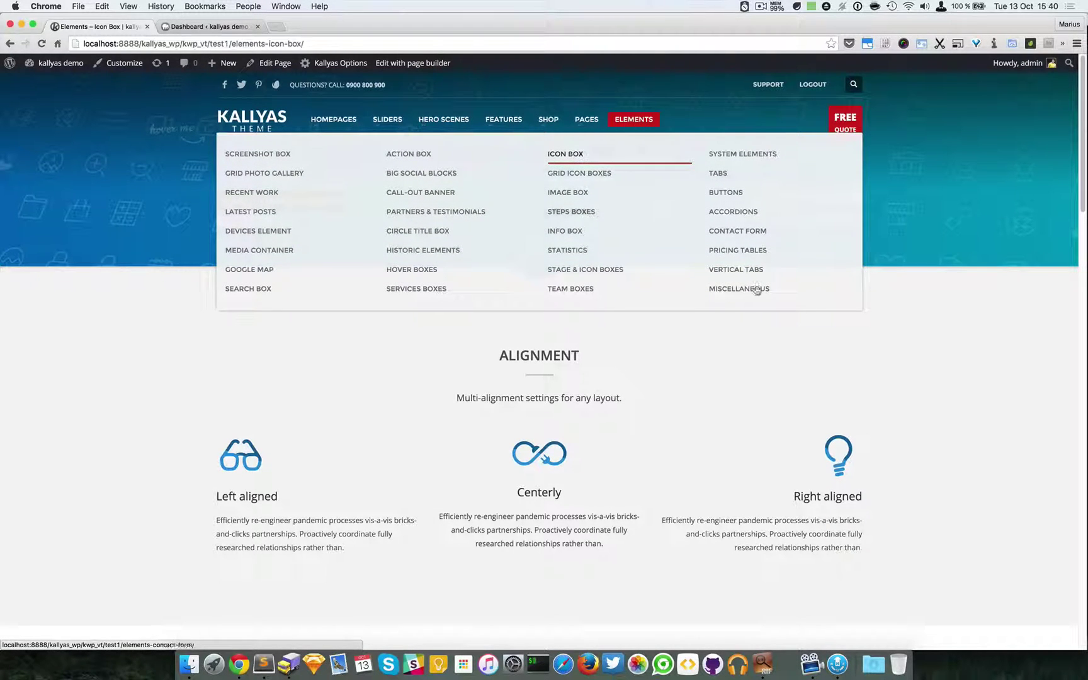
scroll(890, 452, "down", 3)
scroll(998, 432, "down", 1)
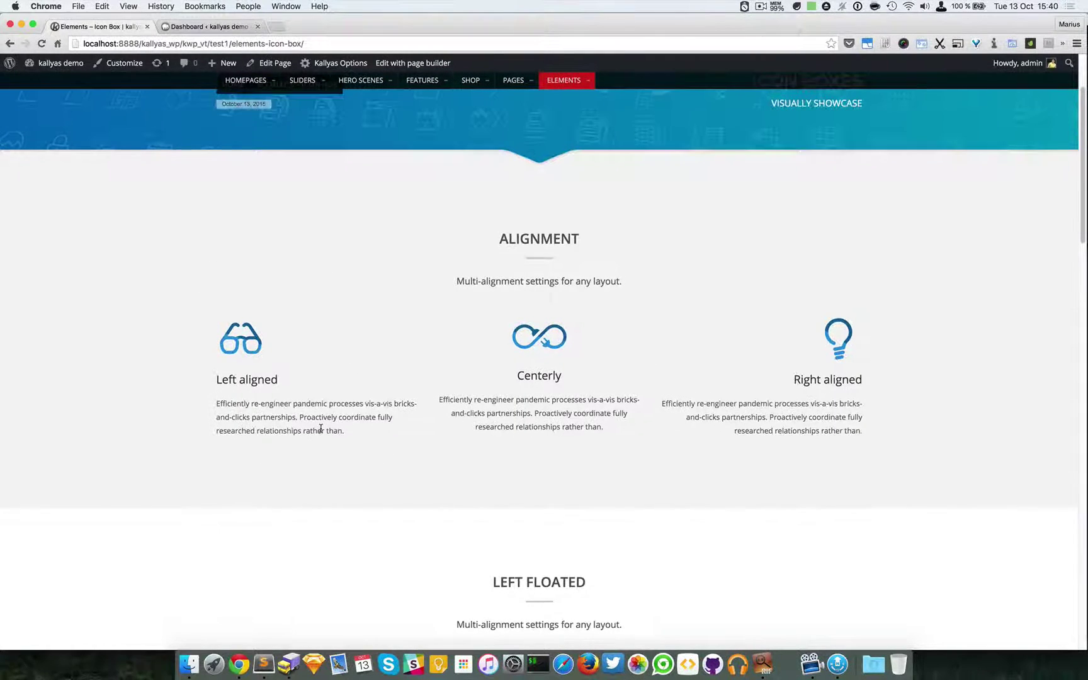
scroll(320, 429, "down", 2)
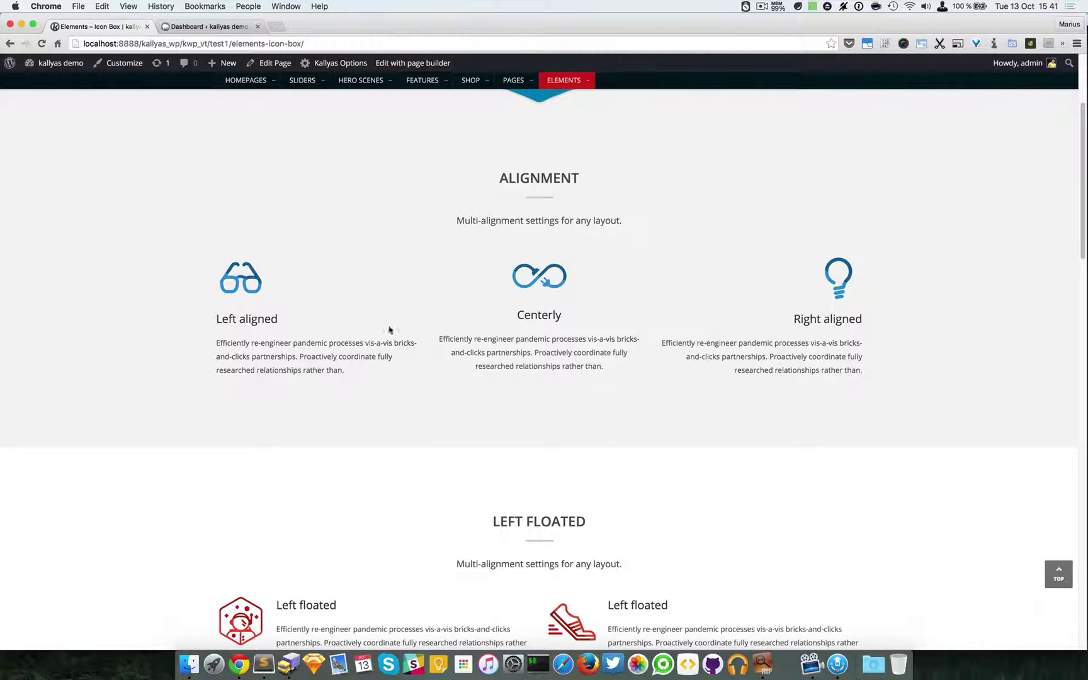
scroll(265, 329, "down", 2)
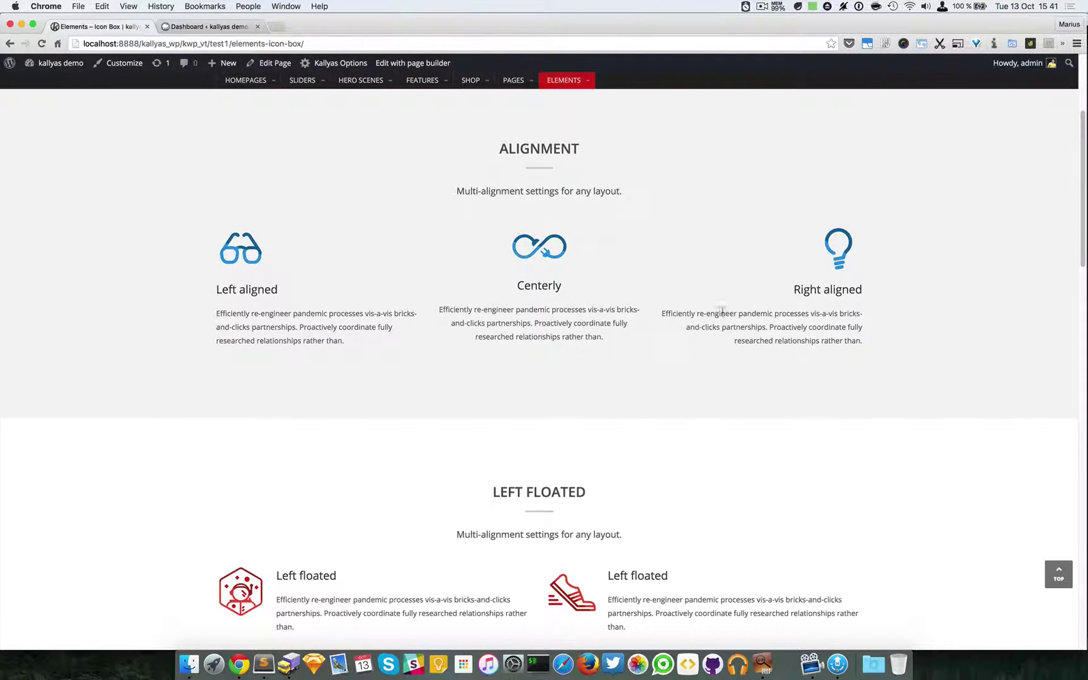
scroll(351, 322, "down", 5)
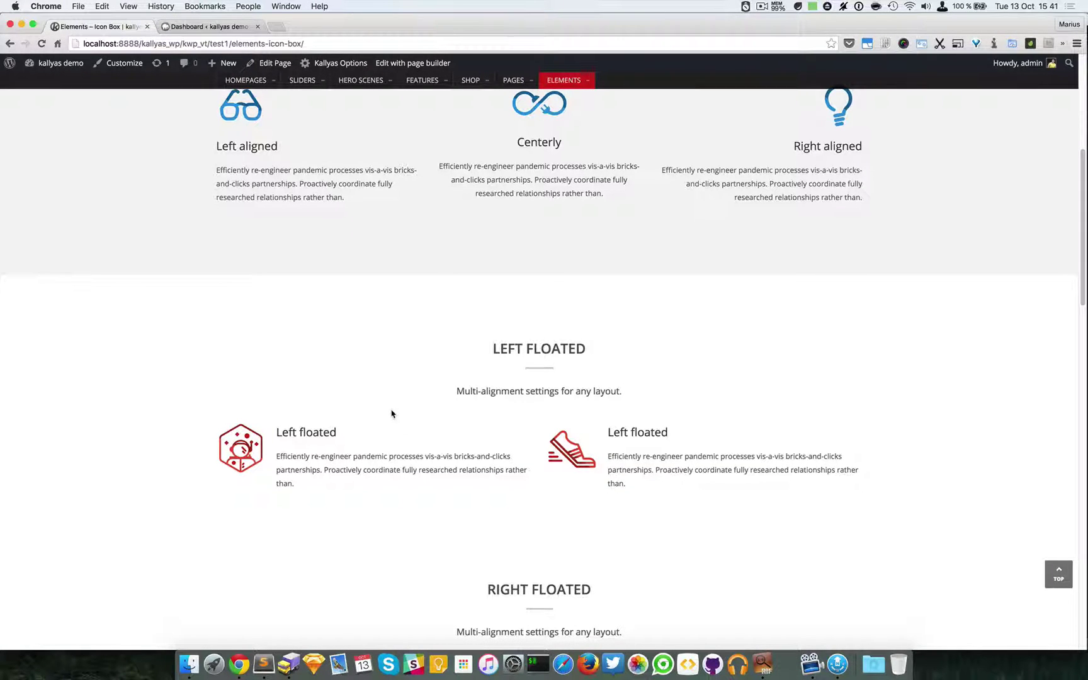
scroll(391, 415, "up", 2)
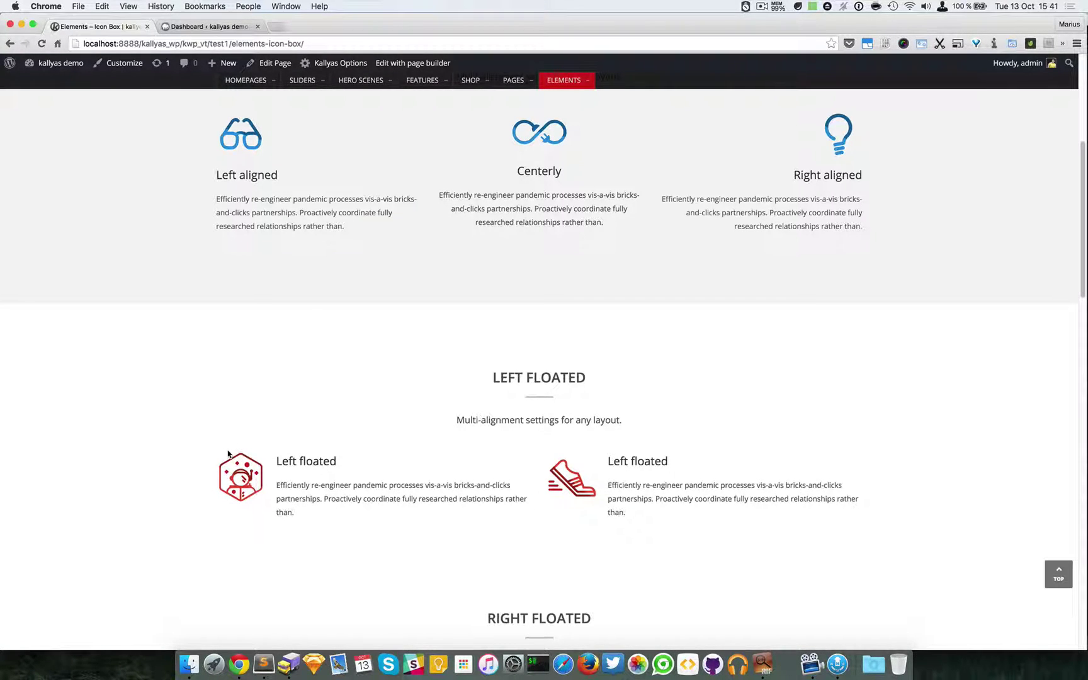
scroll(228, 452, "down", 5)
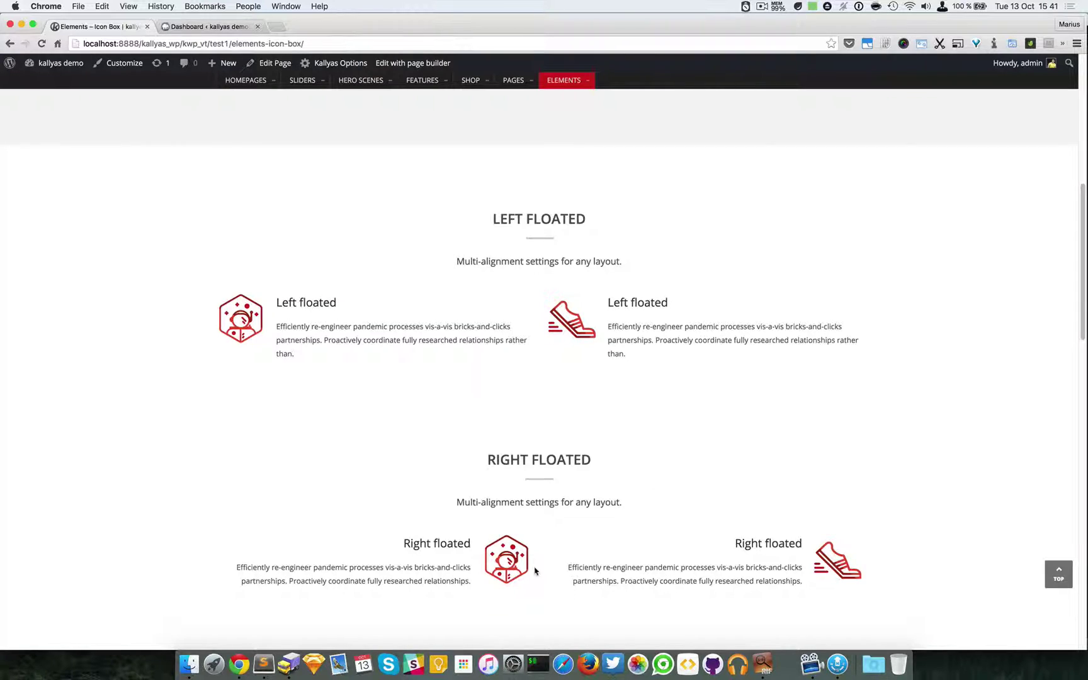
scroll(509, 560, "up", 3)
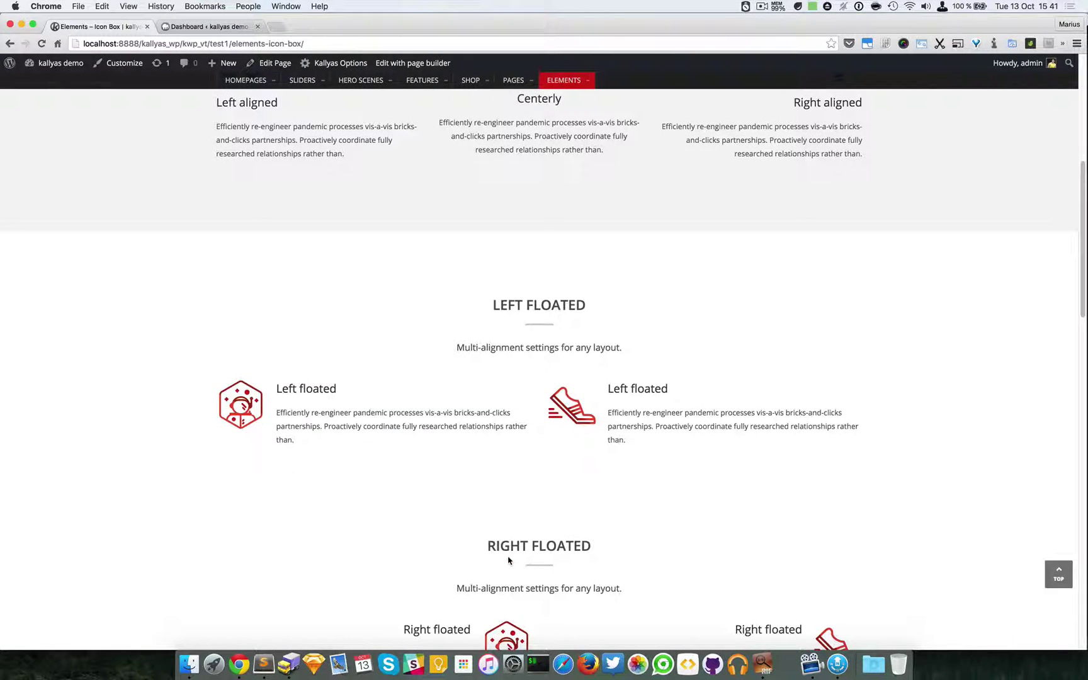
scroll(509, 560, "down", 15)
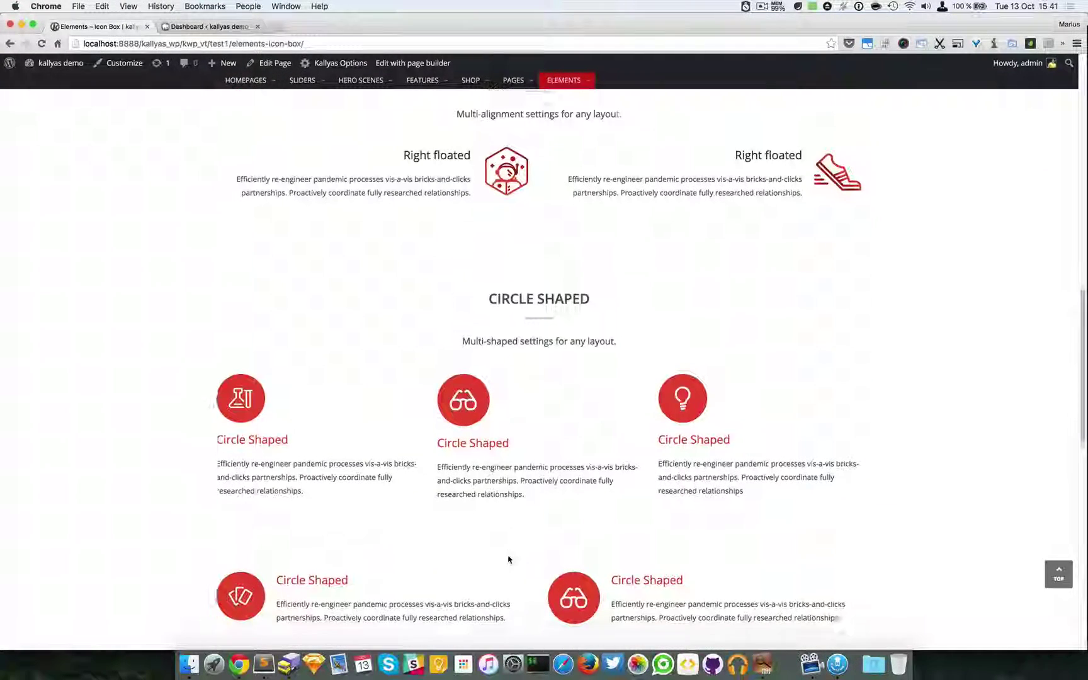
scroll(509, 560, "down", 3)
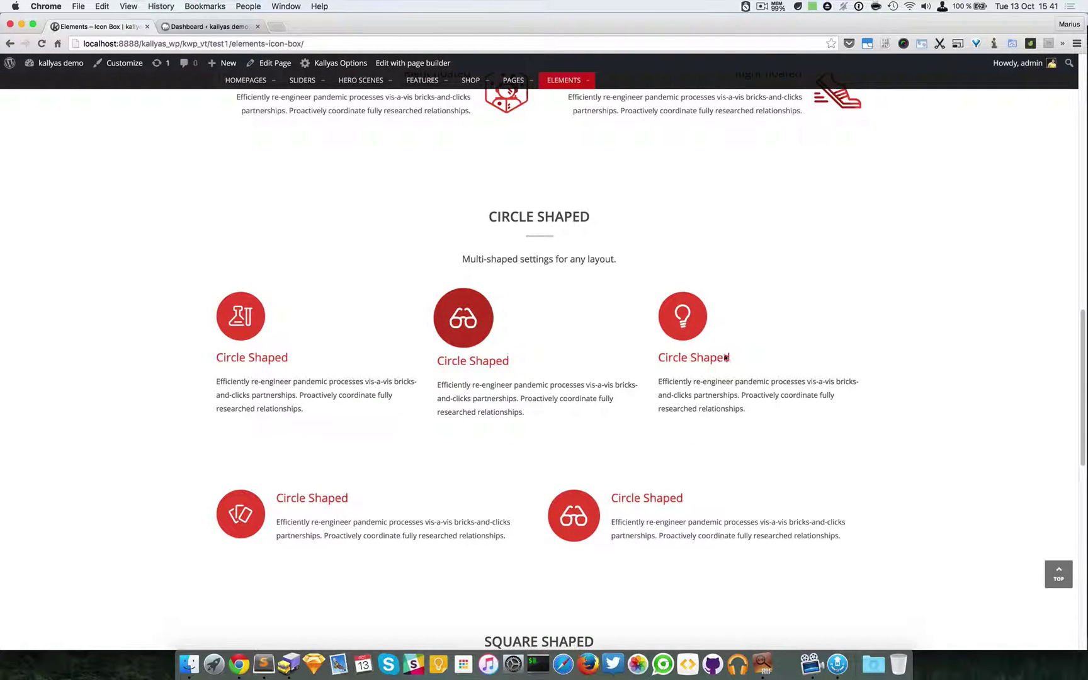
scroll(750, 351, "down", 11)
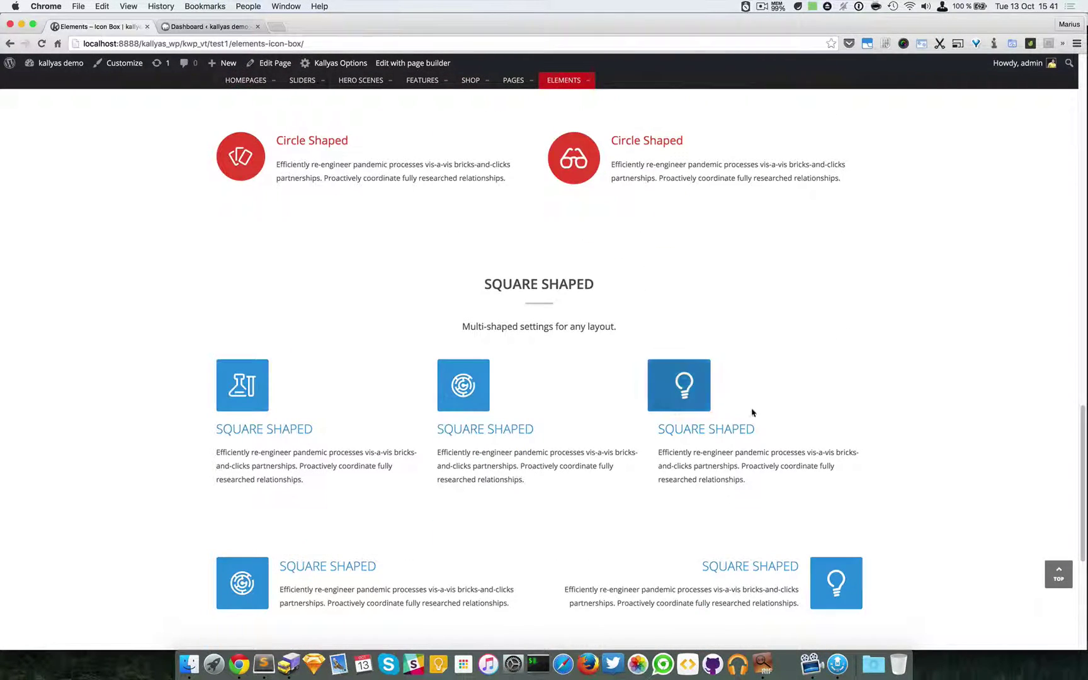
scroll(298, 422, "down", 2)
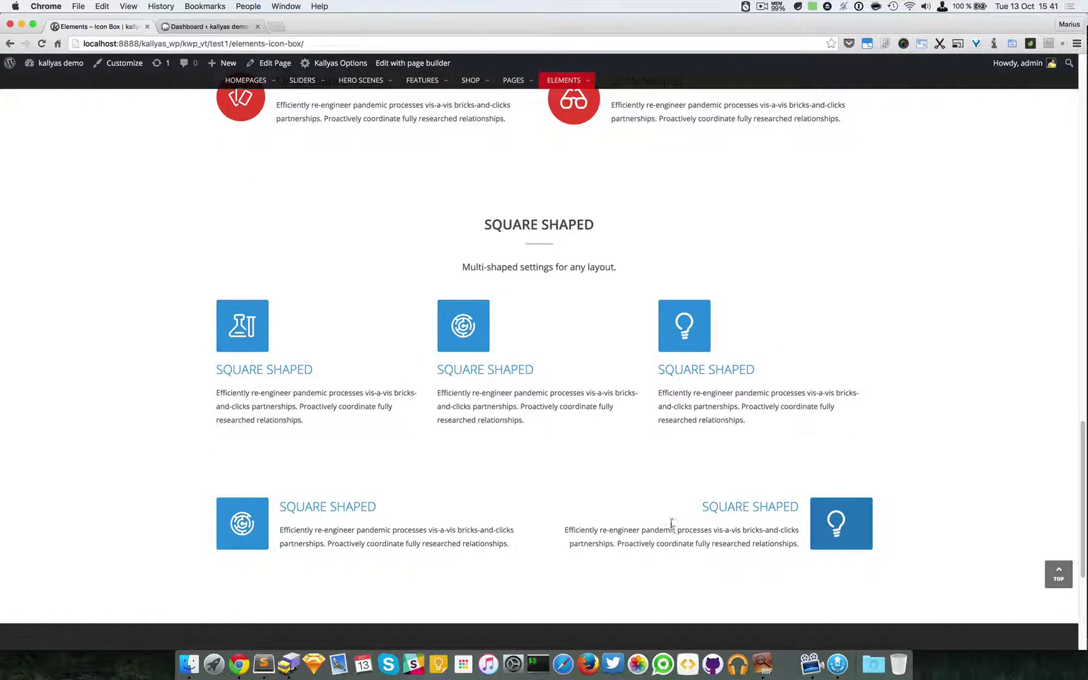
scroll(672, 526, "down", 5)
key("Home")
scroll(671, 523, "down", 2)
scroll(670, 523, "up", 2)
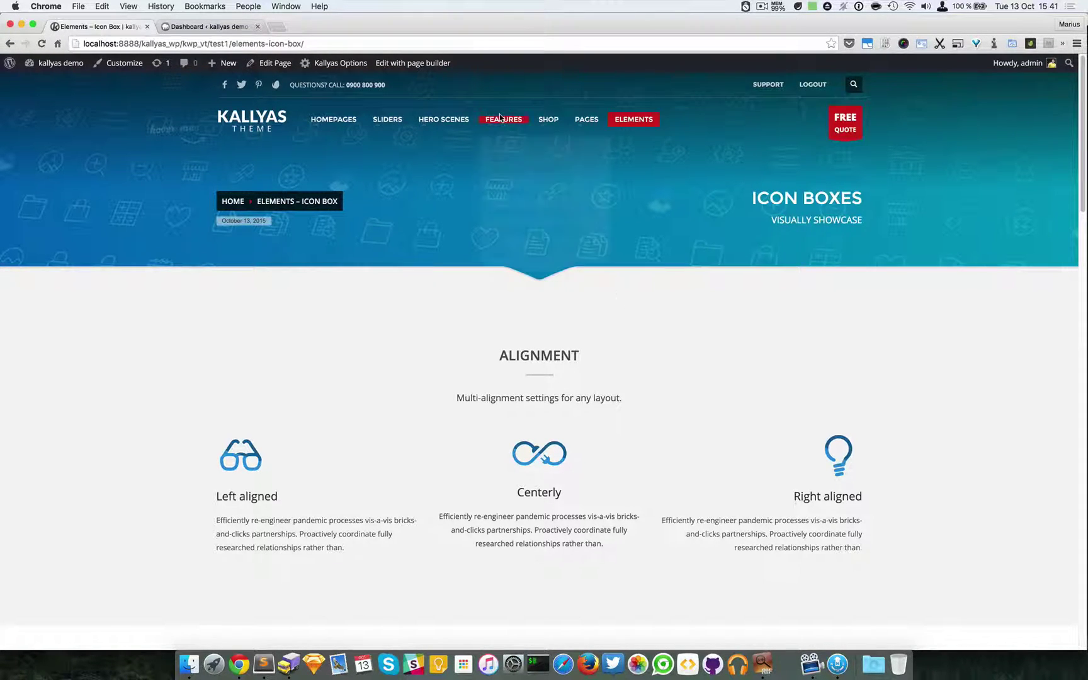
Return to the top of the Icon Boxes page, then scroll back down to the Alignment row.
scroll(579, 287, "down", 12)
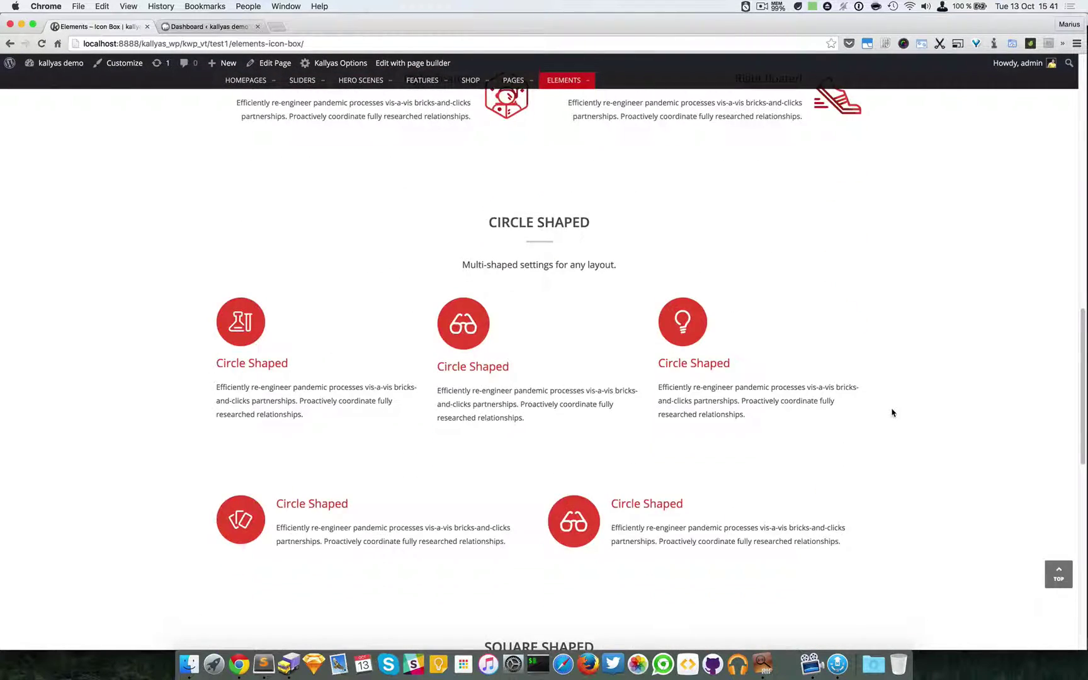
key("Home")
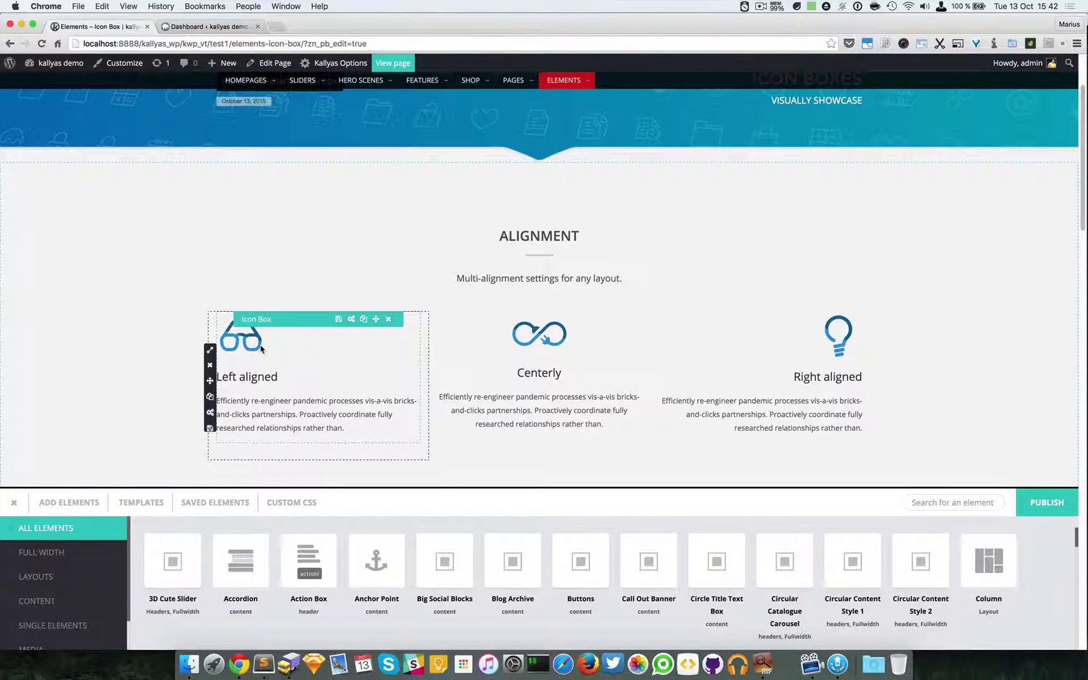
scroll(260, 353, "down", 10)
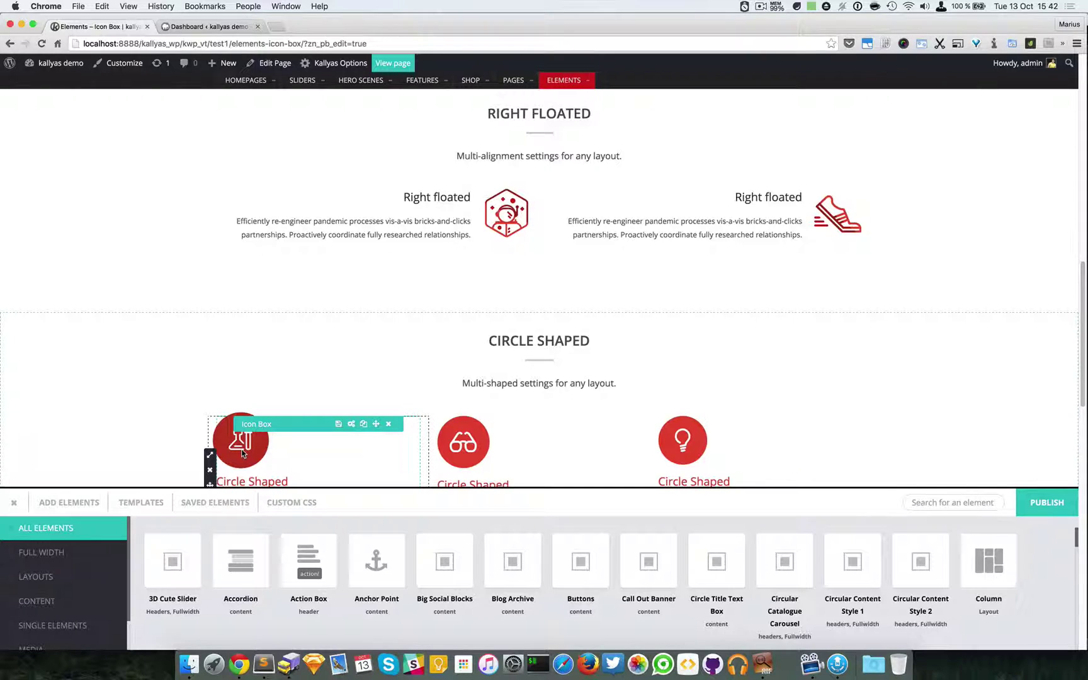
scroll(252, 451, "up", 15)
scroll(396, 344, "down", 3)
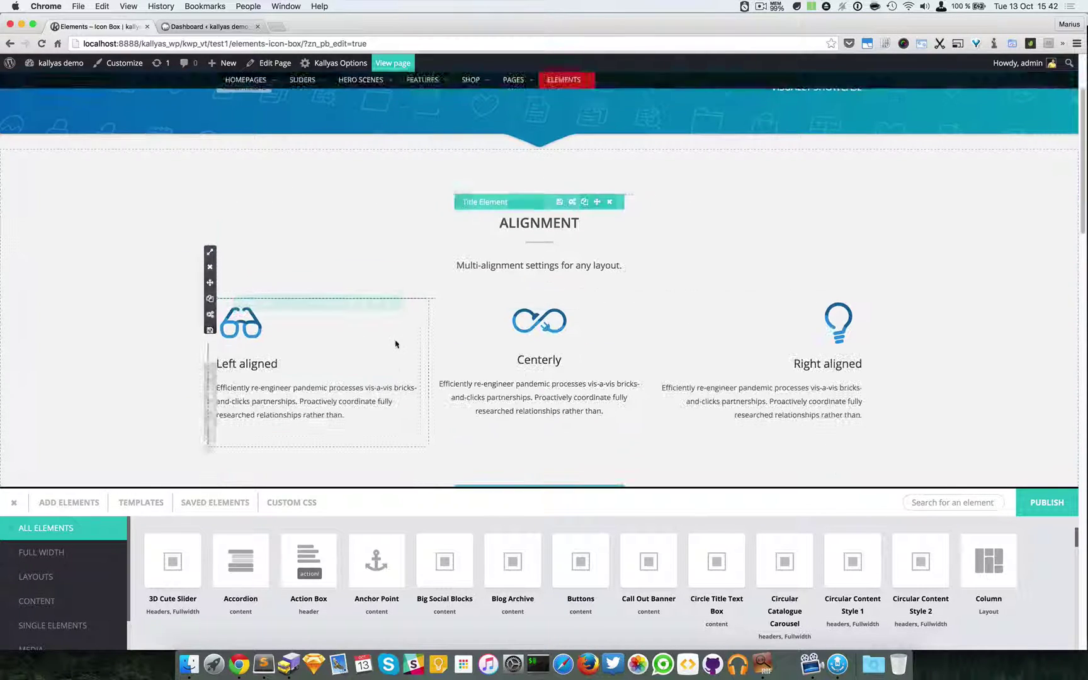
scroll(396, 344, "down", 2)
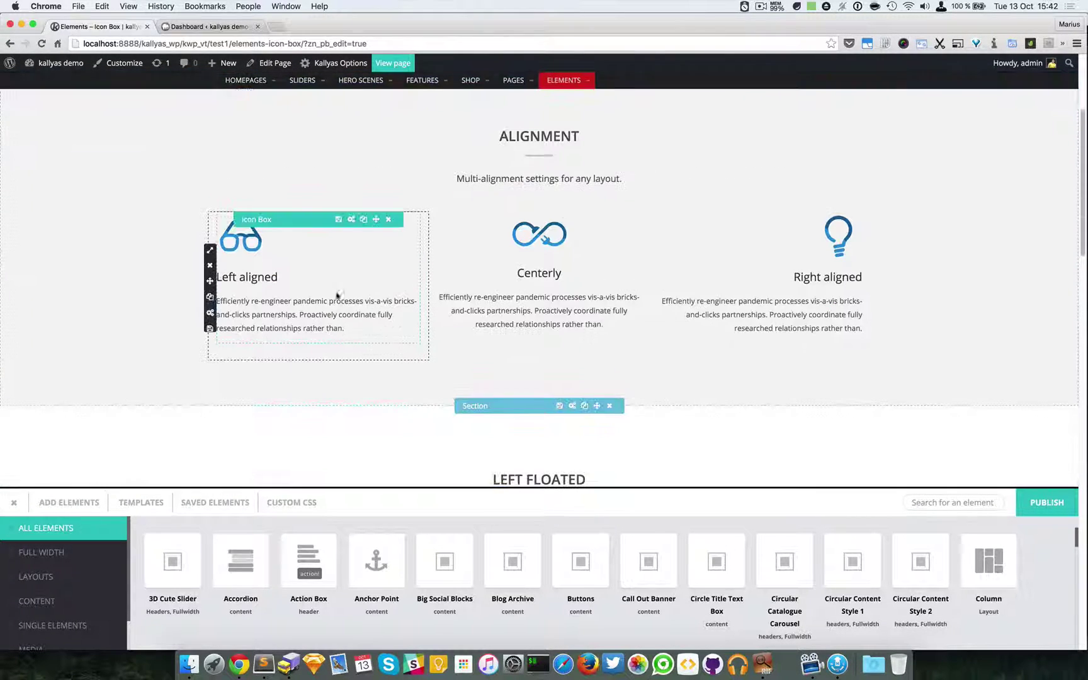
Open the Left aligned icon box's options, move the dialog aside, and show the Link Type choices.
left_click(352, 221)
left_click_drag(409, 255, 558, 324)
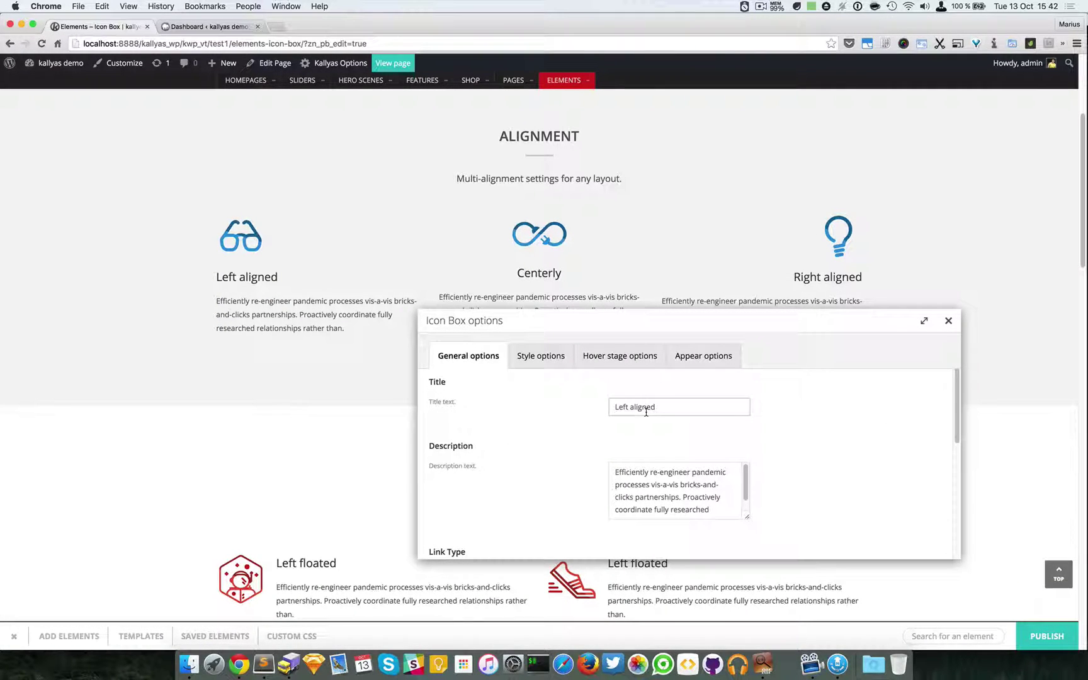
left_click(668, 409)
scroll(624, 484, "down", 5)
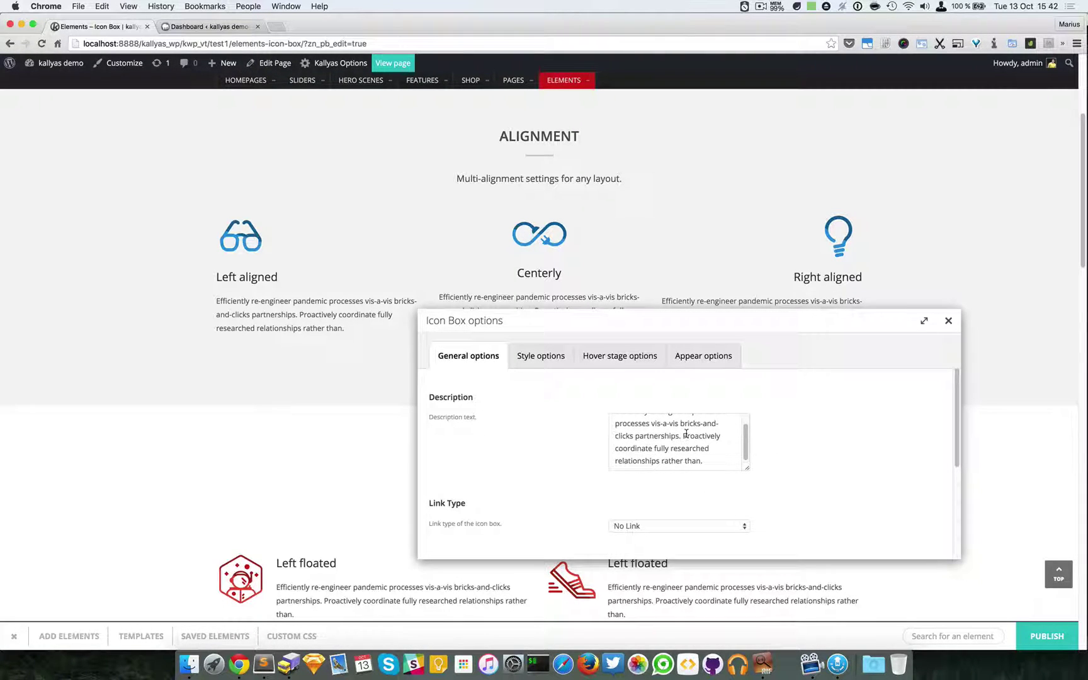
scroll(686, 434, "up", 5)
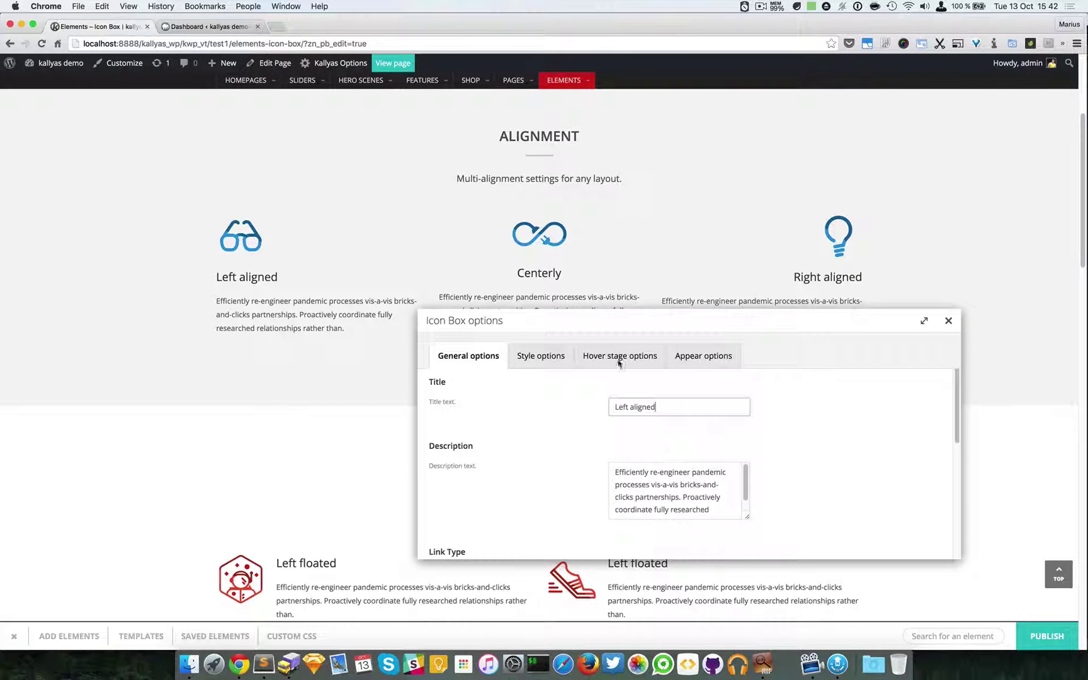
scroll(672, 470, "down", 3)
scroll(819, 501, "down", 4)
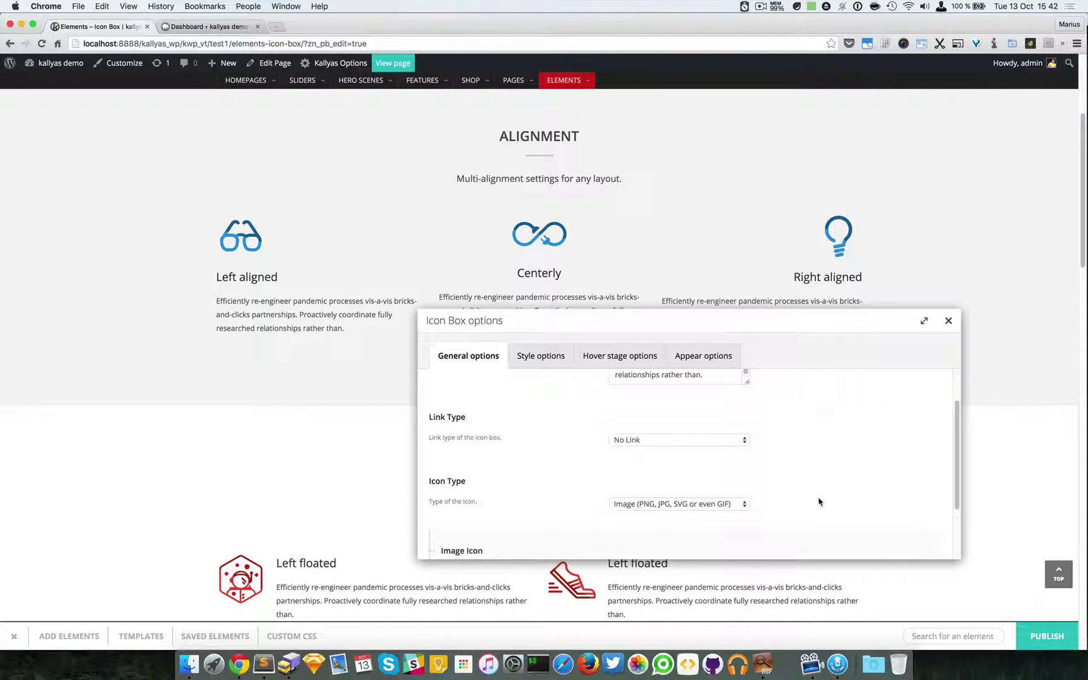
scroll(819, 501, "up", 1)
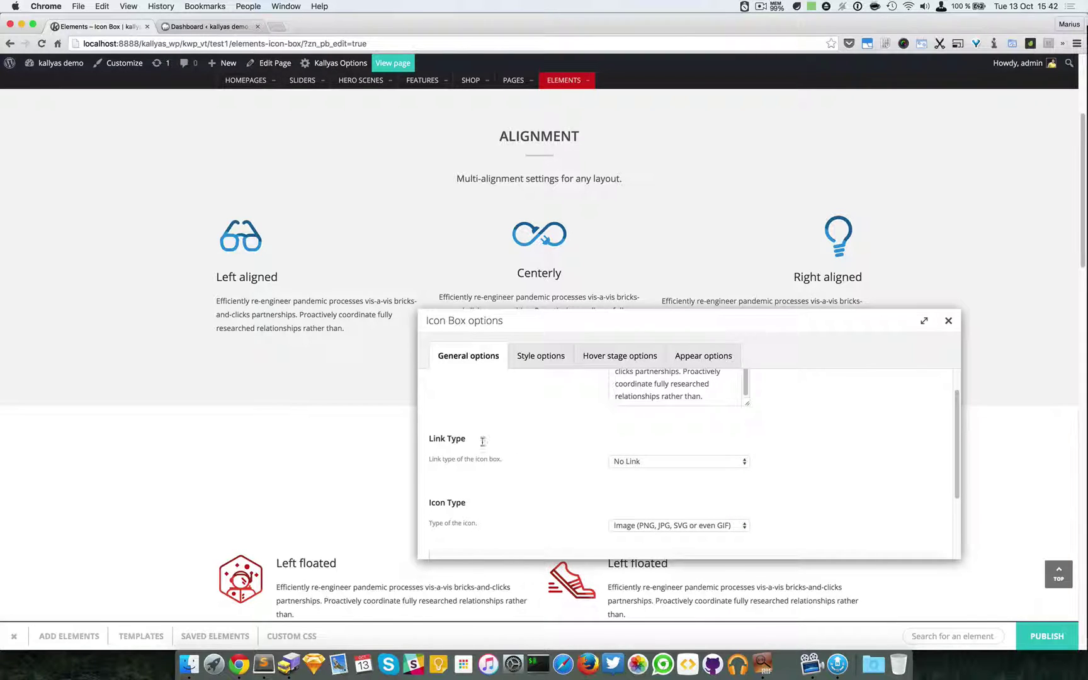
left_click(614, 461)
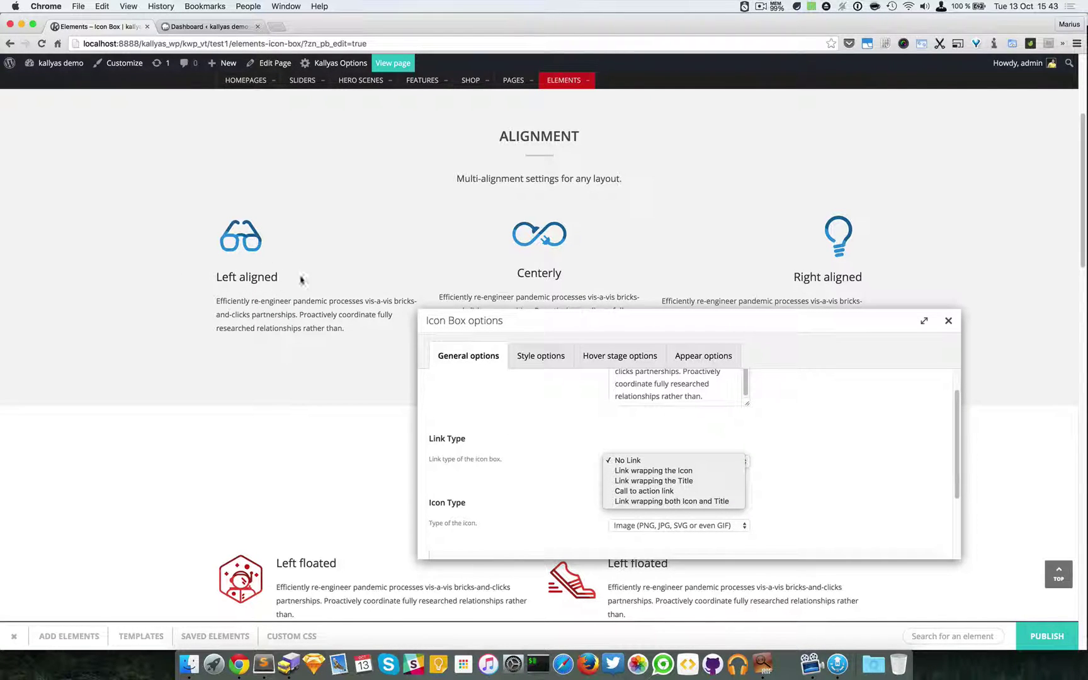
Choose the link-wraps-icon Link Type, click into the URL field, and close the options dialog.
left_click(809, 448)
left_click(663, 462)
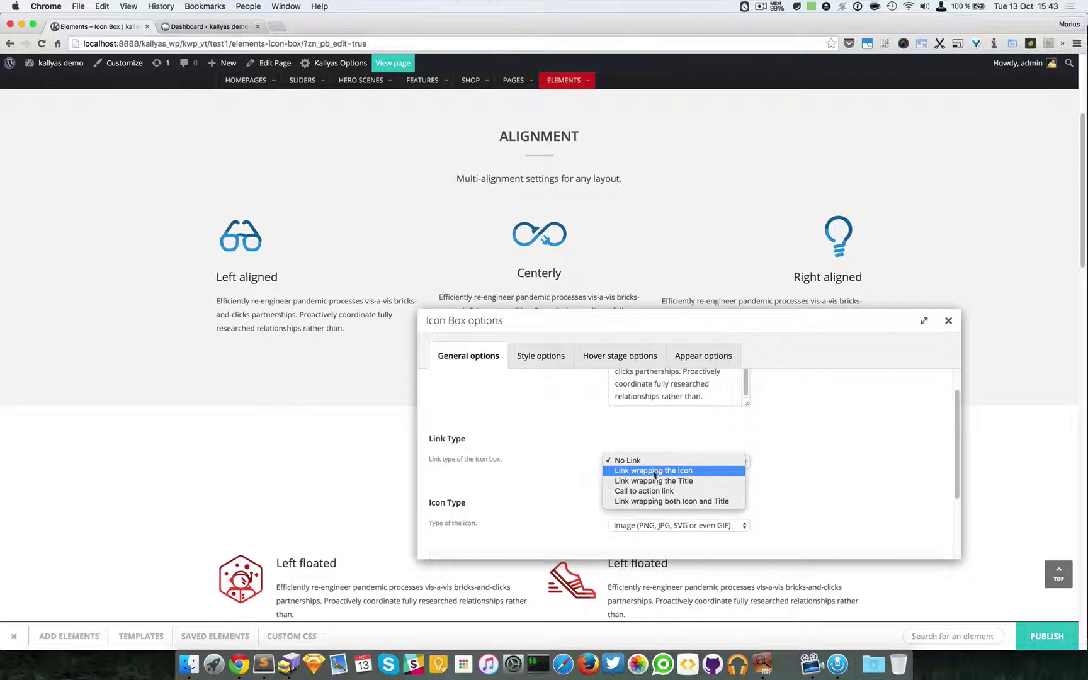
left_click(673, 475)
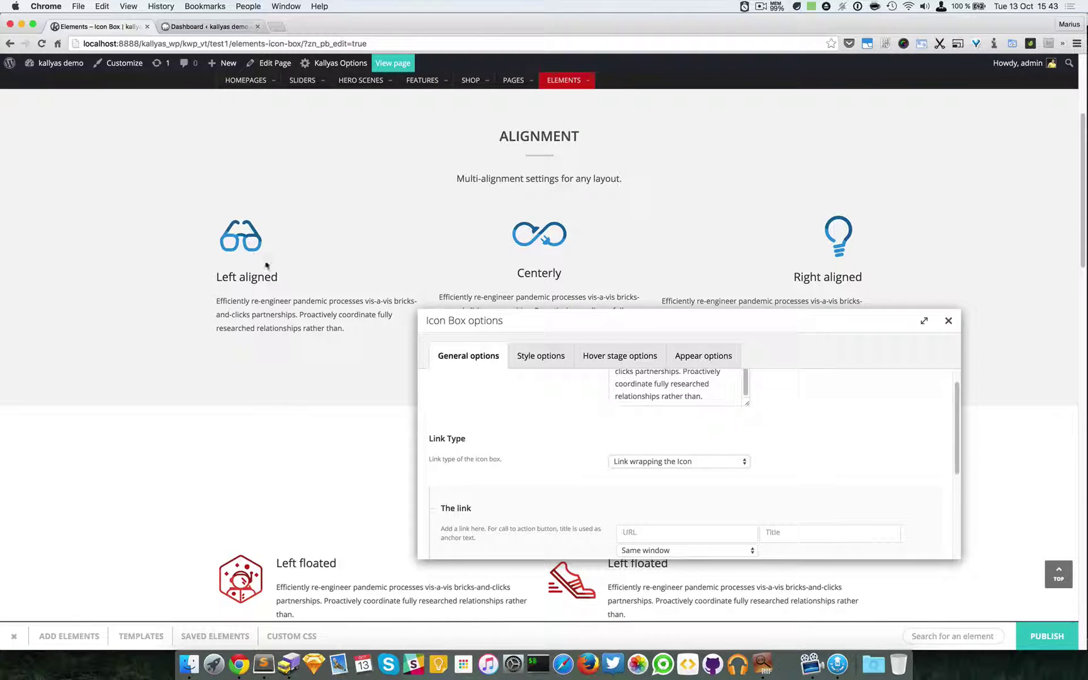
scroll(652, 507, "down", 2)
left_click(655, 492)
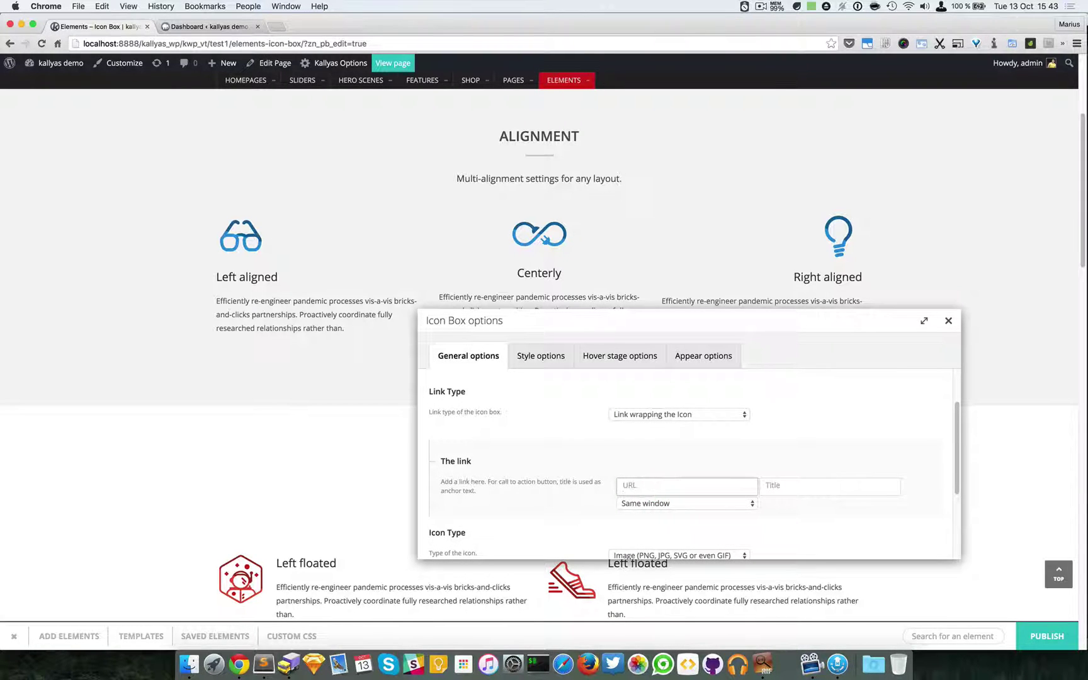
scroll(730, 484, "down", 1)
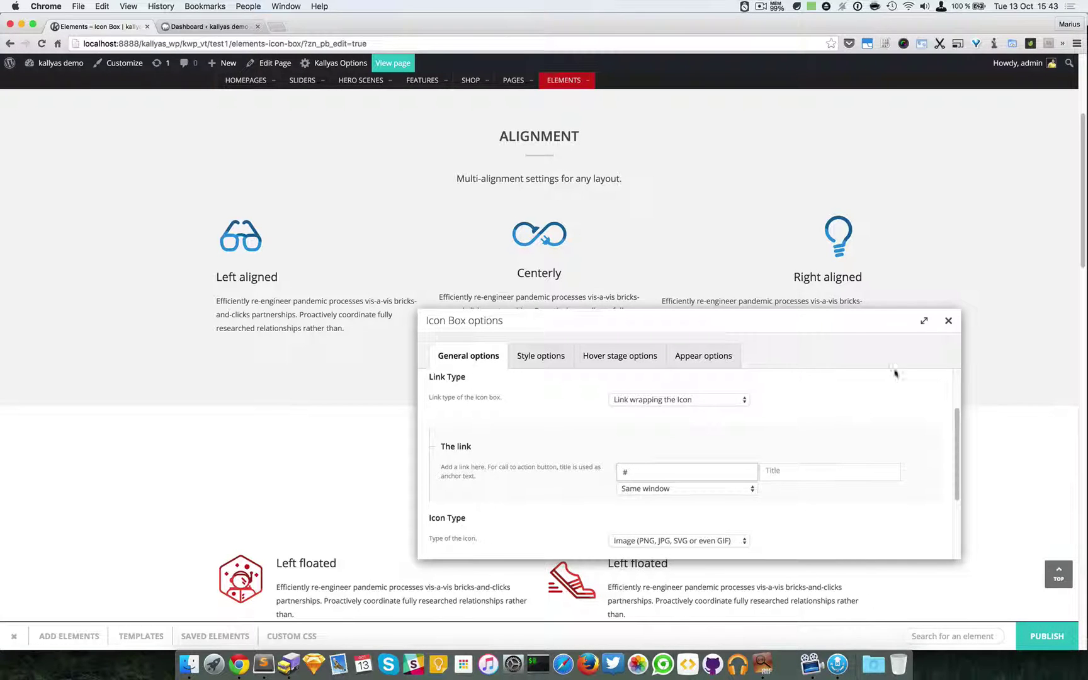
left_click(945, 323)
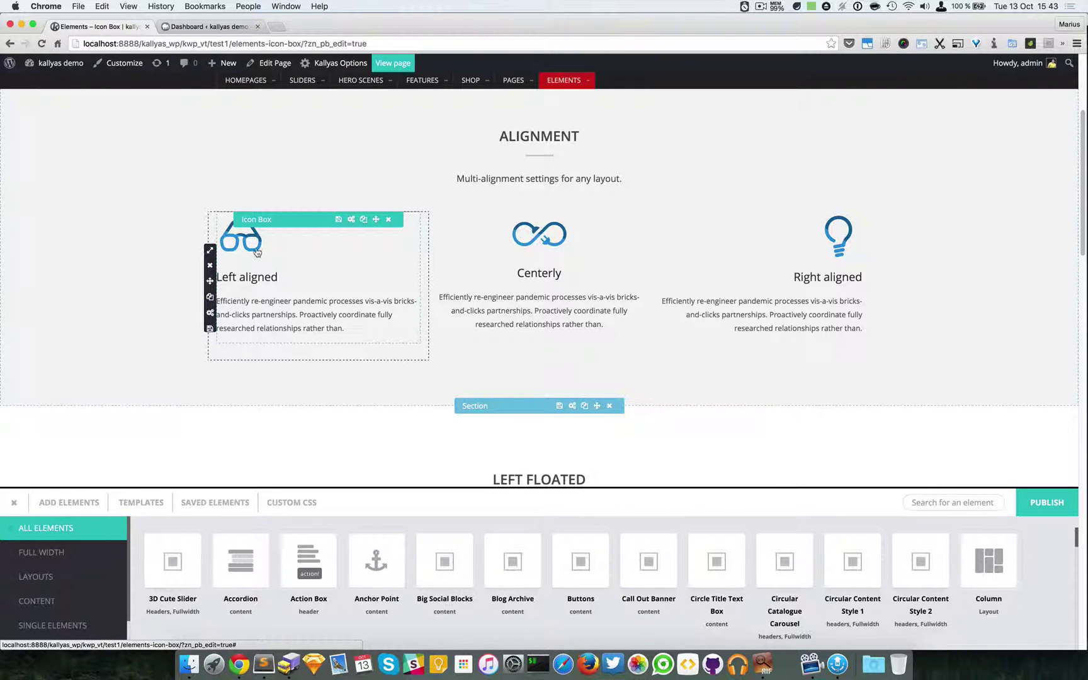
Set the Left aligned box's Link Type to Call to action link and preview the new button.
left_click(351, 219)
scroll(647, 350, "down", 4)
left_click(526, 432)
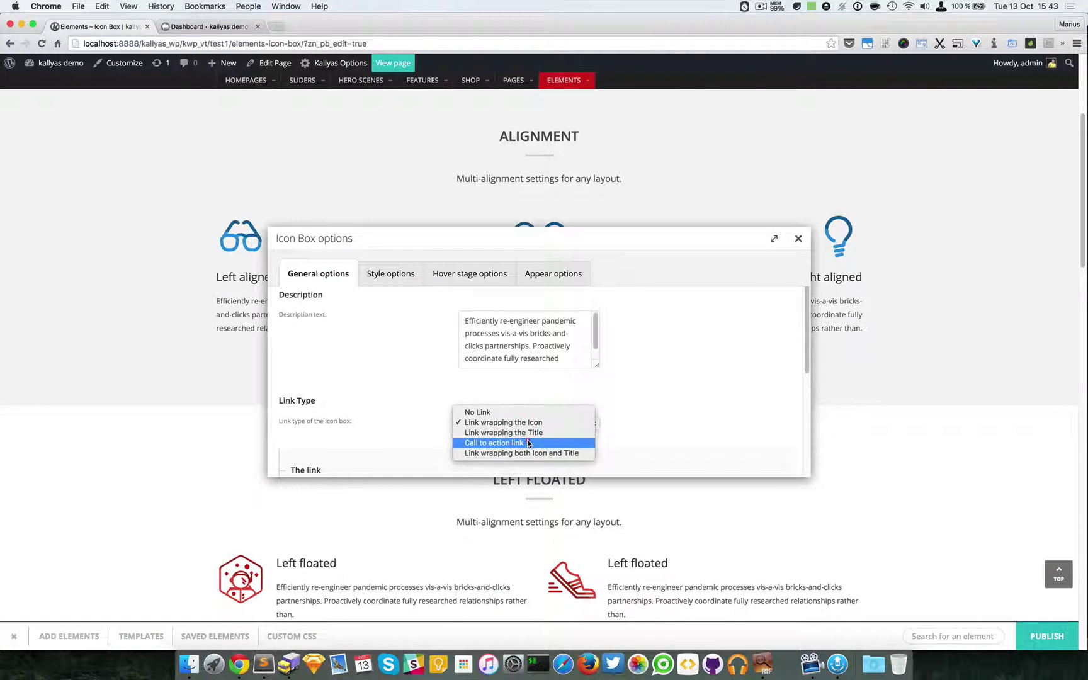
left_click(481, 441)
scroll(479, 423, "down", 1)
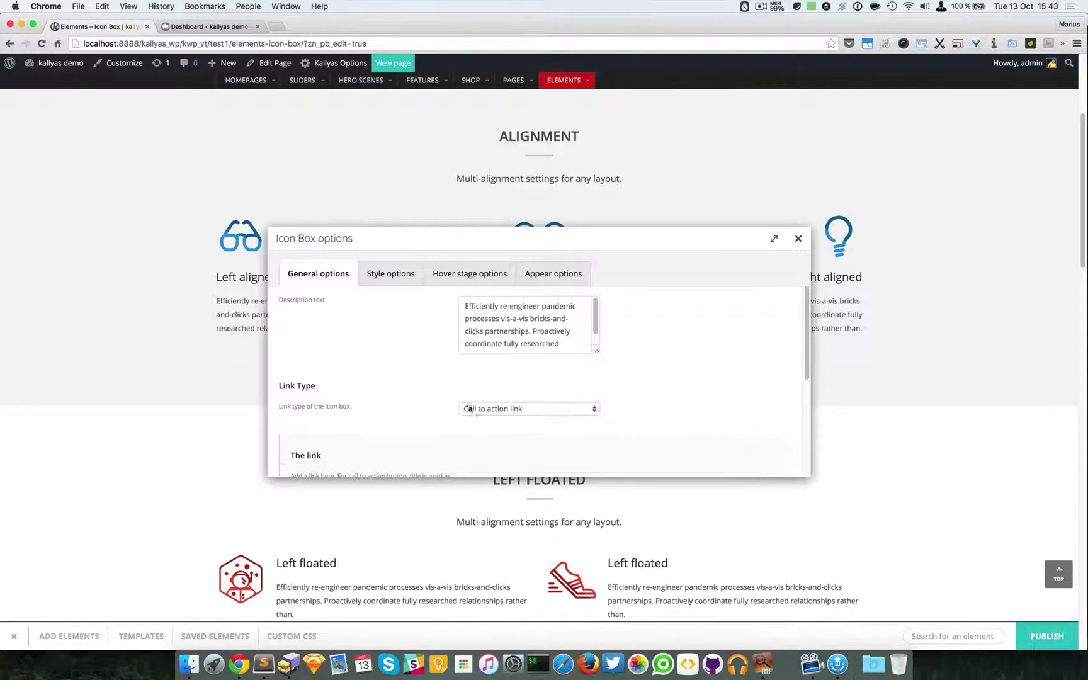
left_click_drag(499, 248, 602, 267)
scroll(729, 406, "down", 3)
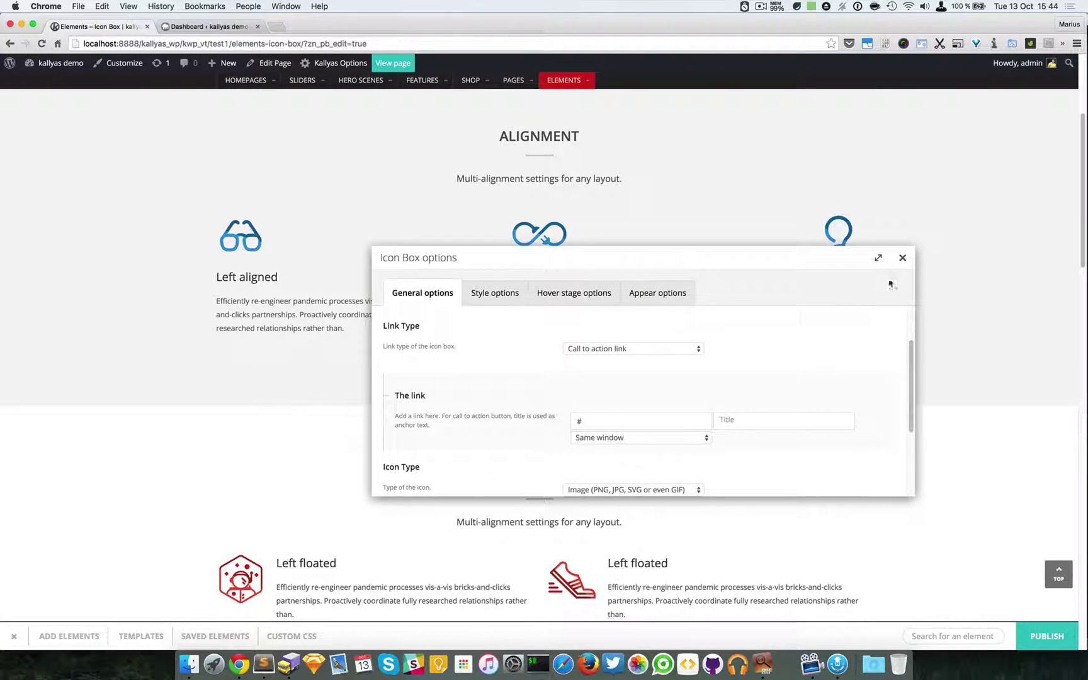
left_click(902, 257)
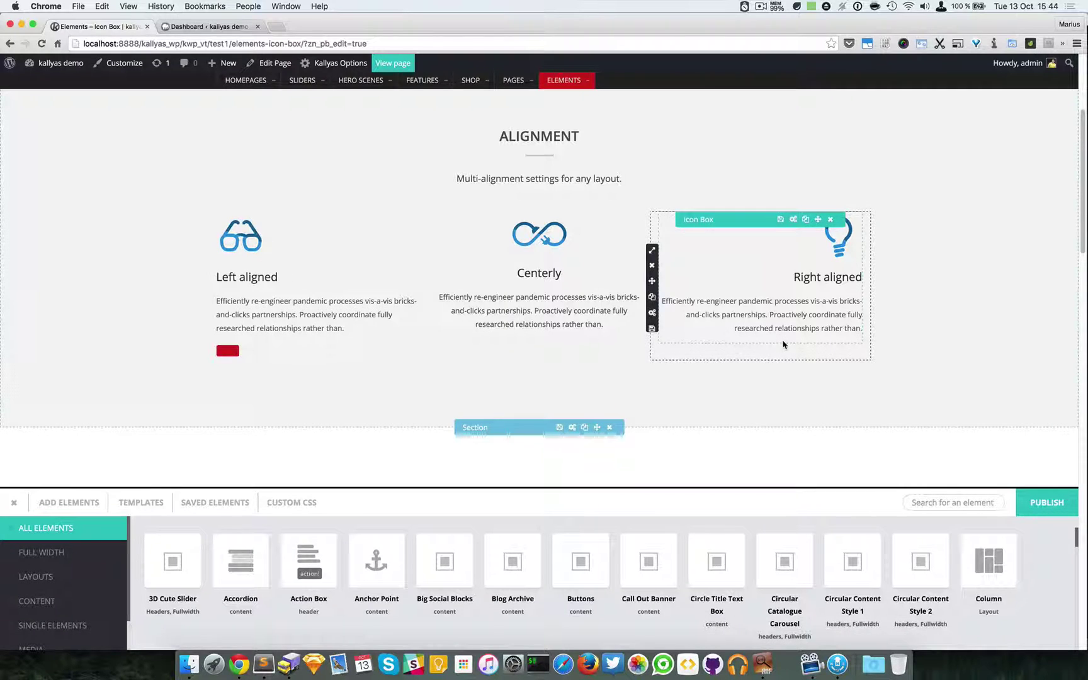
Type 'A' into the link Title field and close the options to apply the button text.
mouse_move(253, 338)
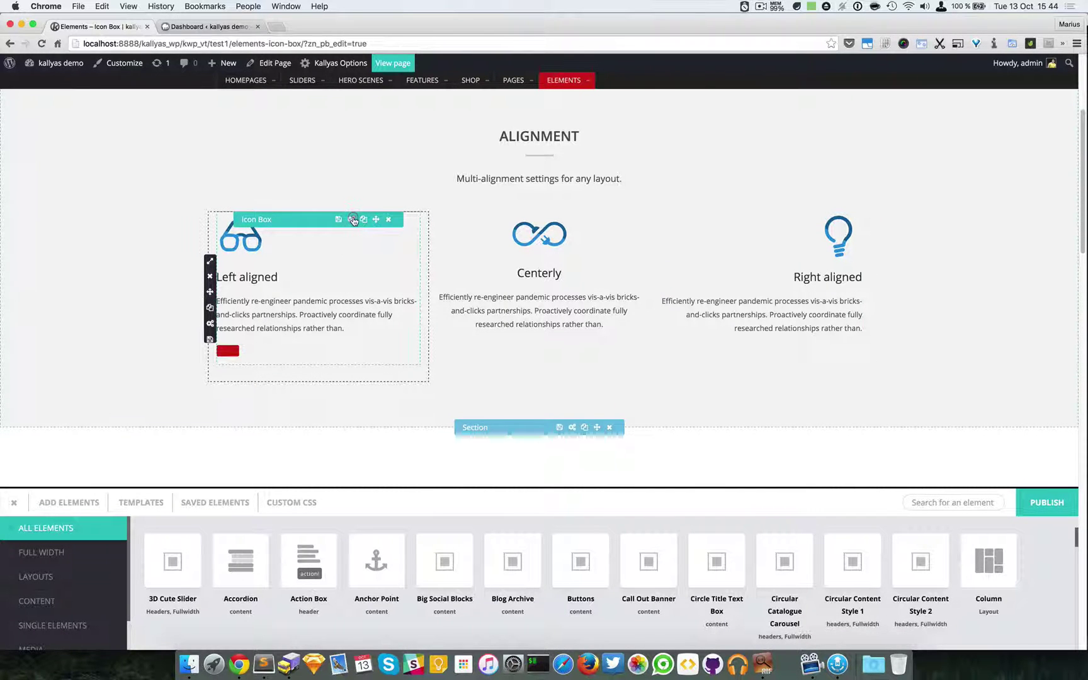
left_click(354, 219)
scroll(689, 406, "down", 3)
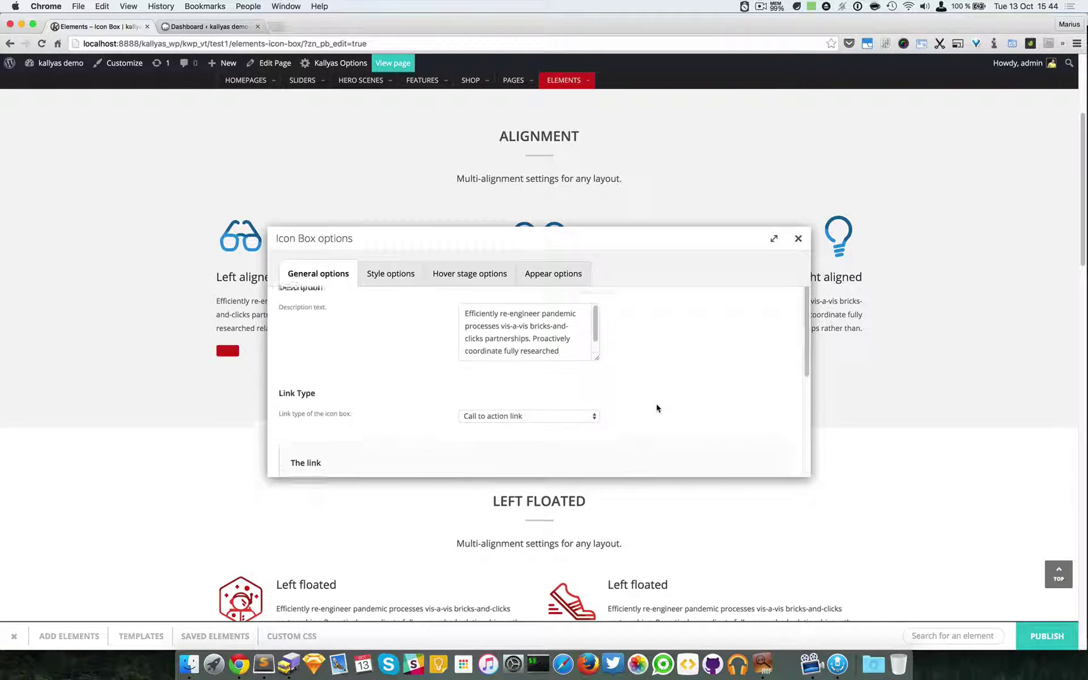
scroll(657, 408, "down", 2)
left_click(646, 442)
type("Add a text")
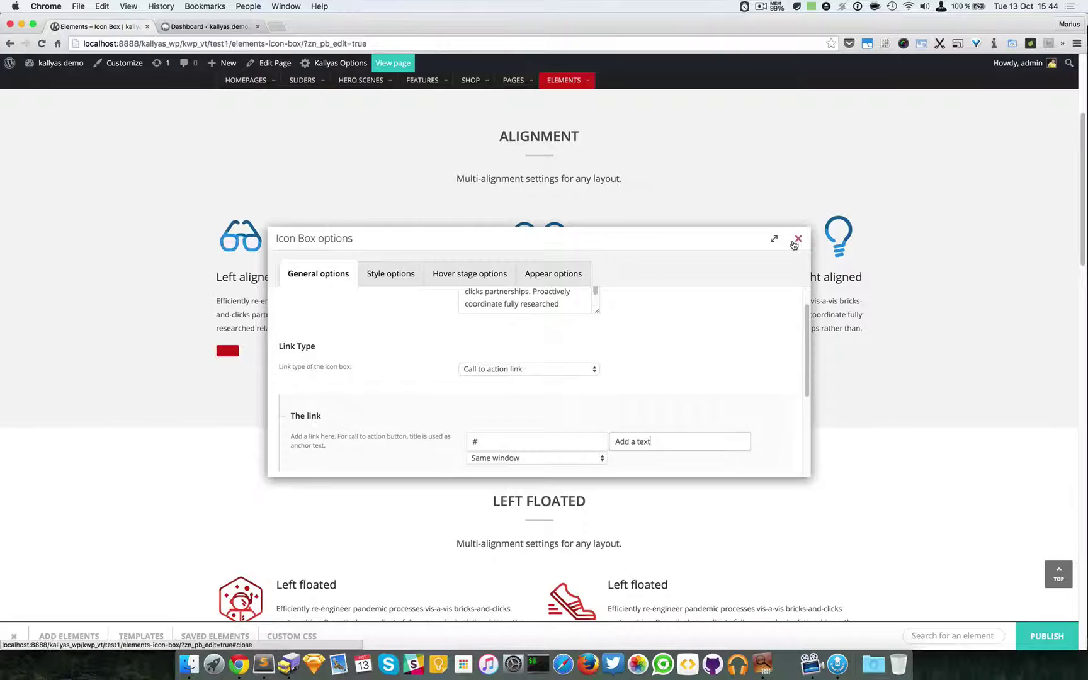
left_click(798, 238)
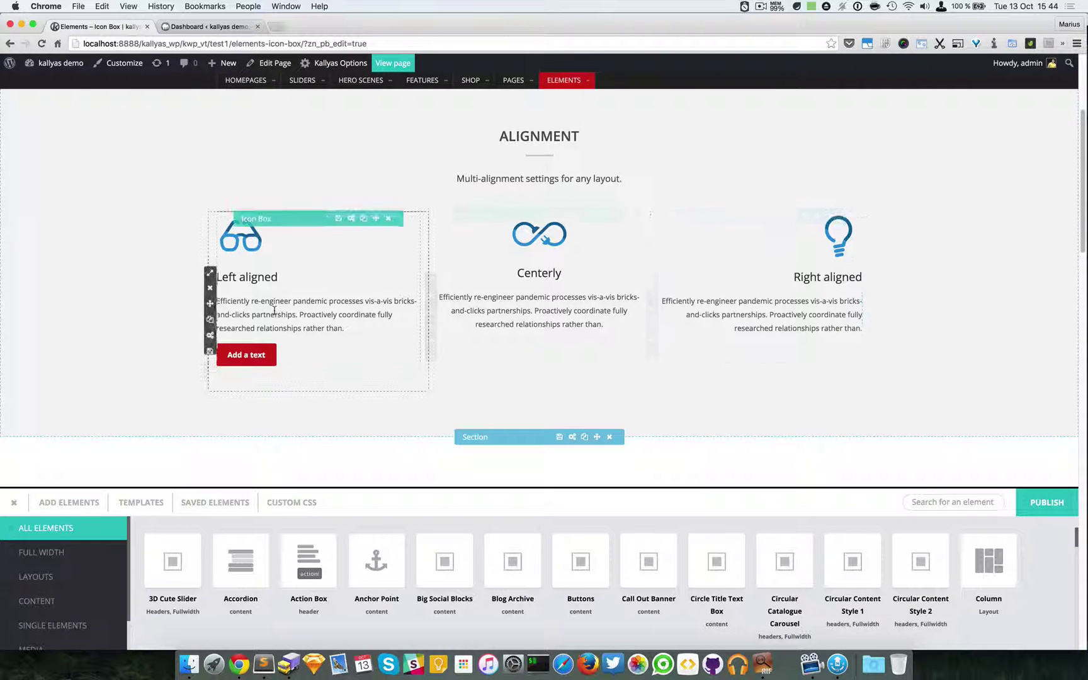
Set the Left aligned box's Link Type to No Link and reposition the options window.
left_click(351, 219)
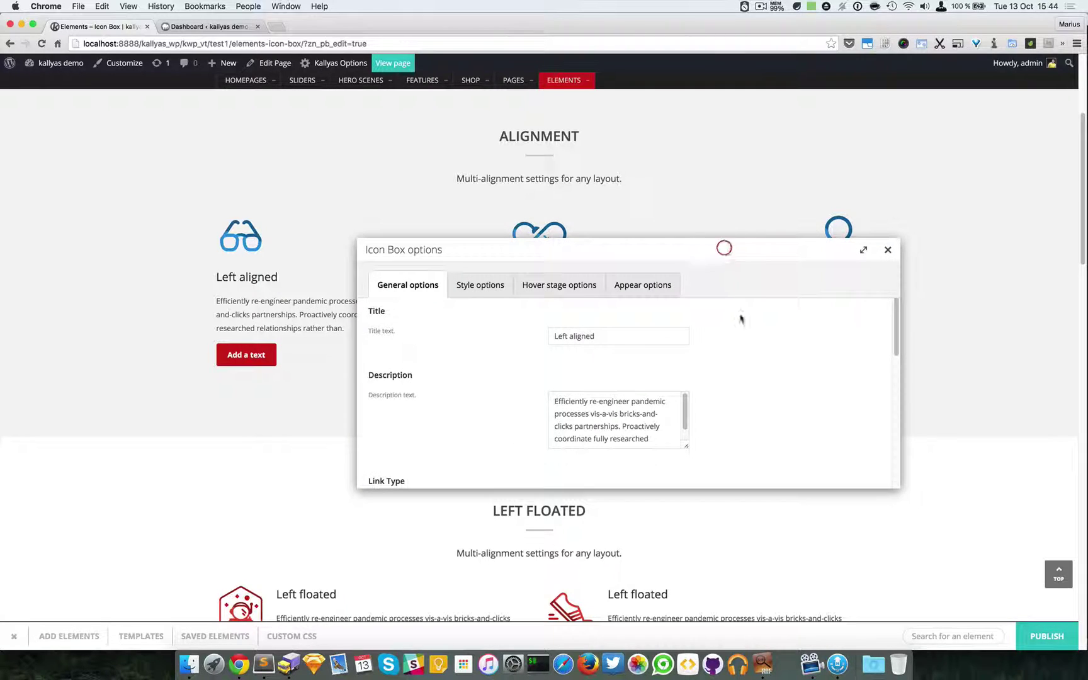
scroll(745, 362, "down", 3)
scroll(745, 363, "down", 2)
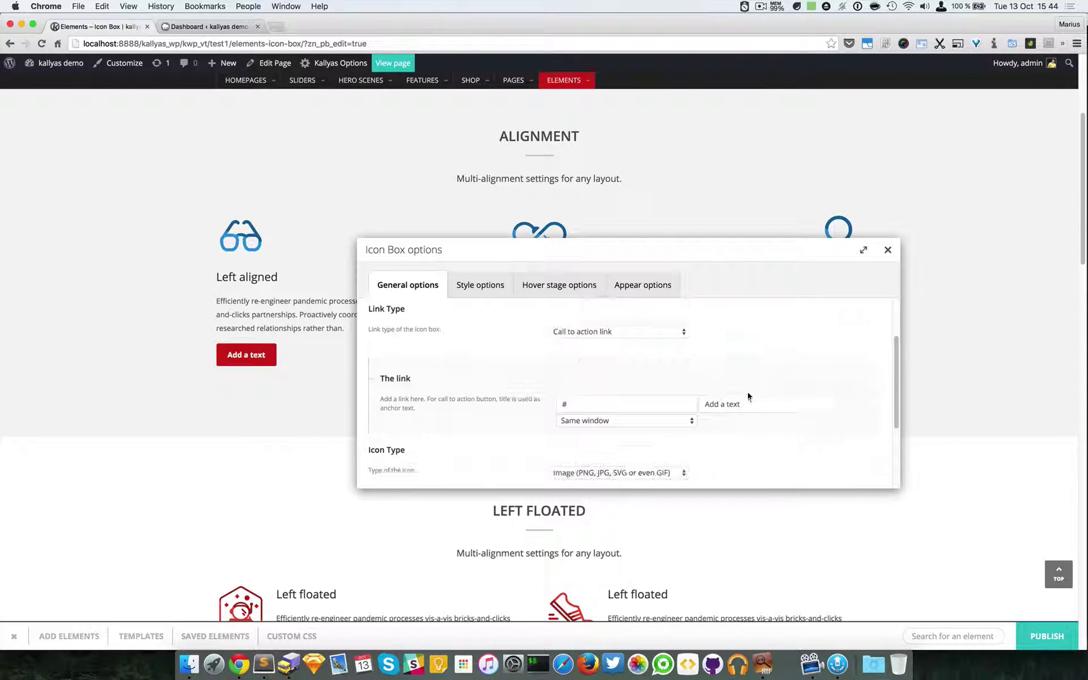
left_click(593, 332)
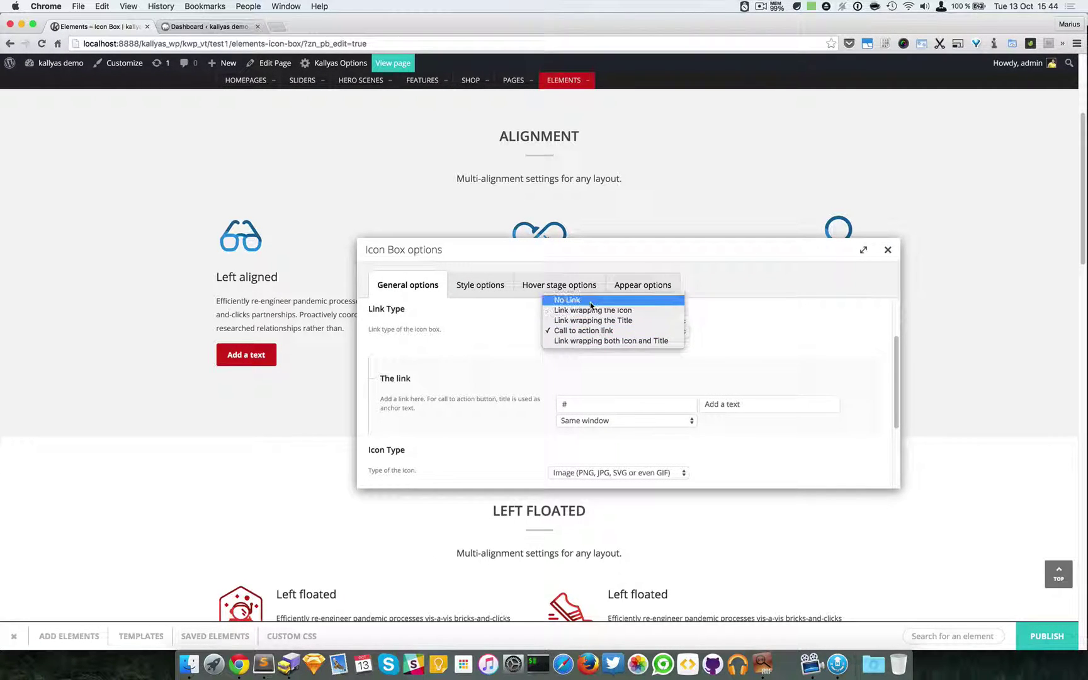
left_click(590, 301)
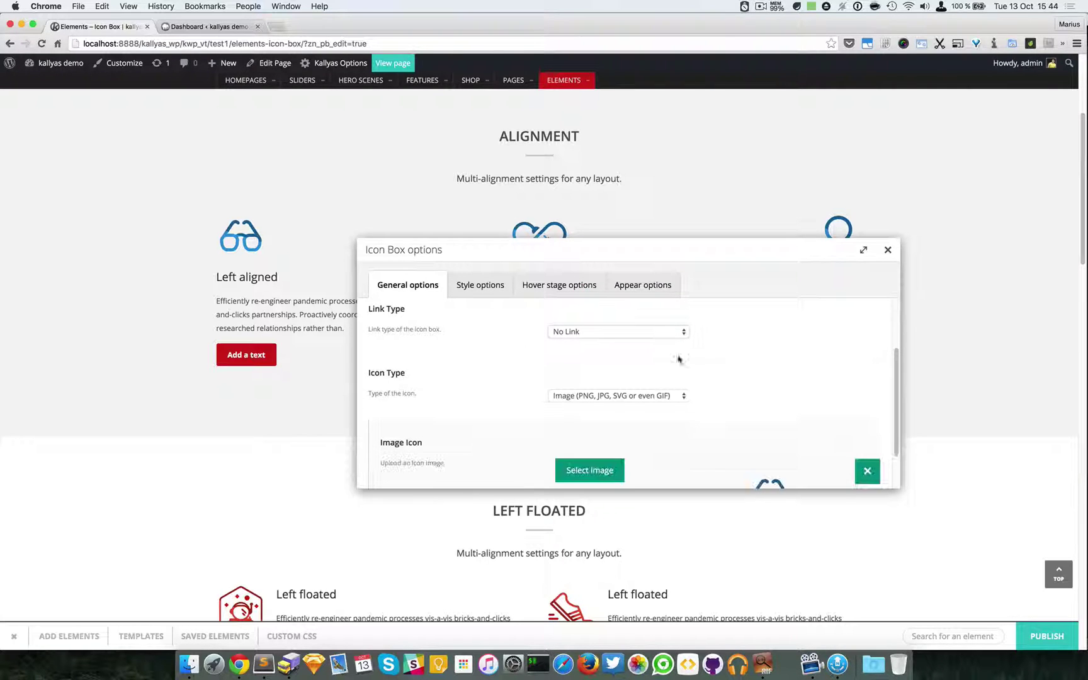
left_click_drag(608, 254, 672, 286)
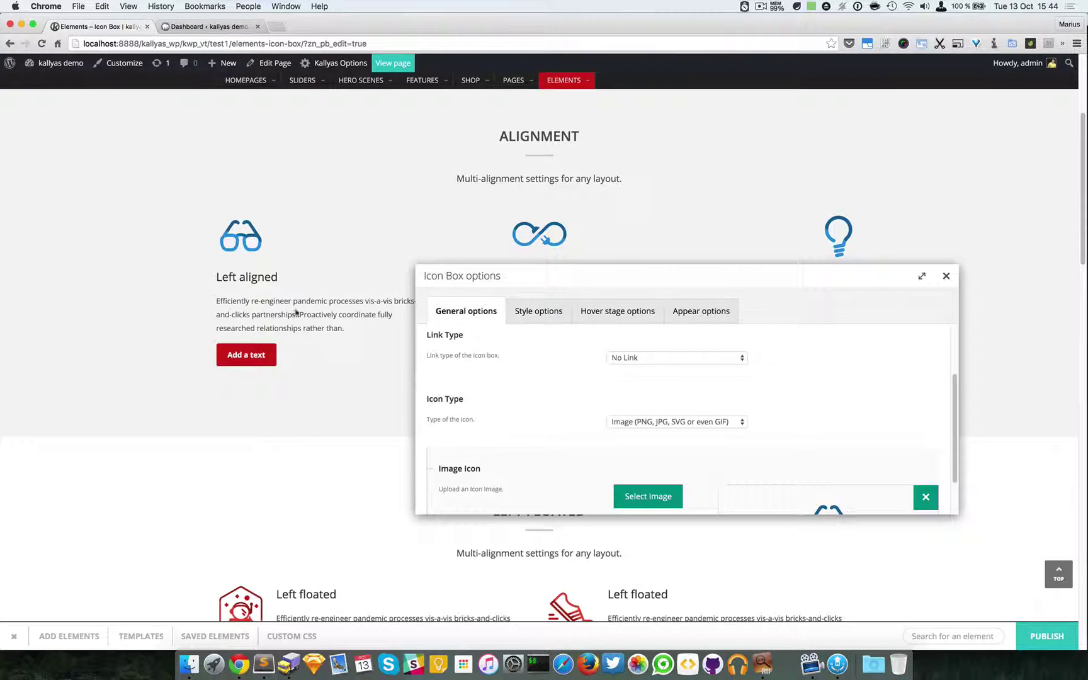
Scroll to the Image Icon section and inspect the glasses image icon preview.
scroll(558, 394, "down", 1)
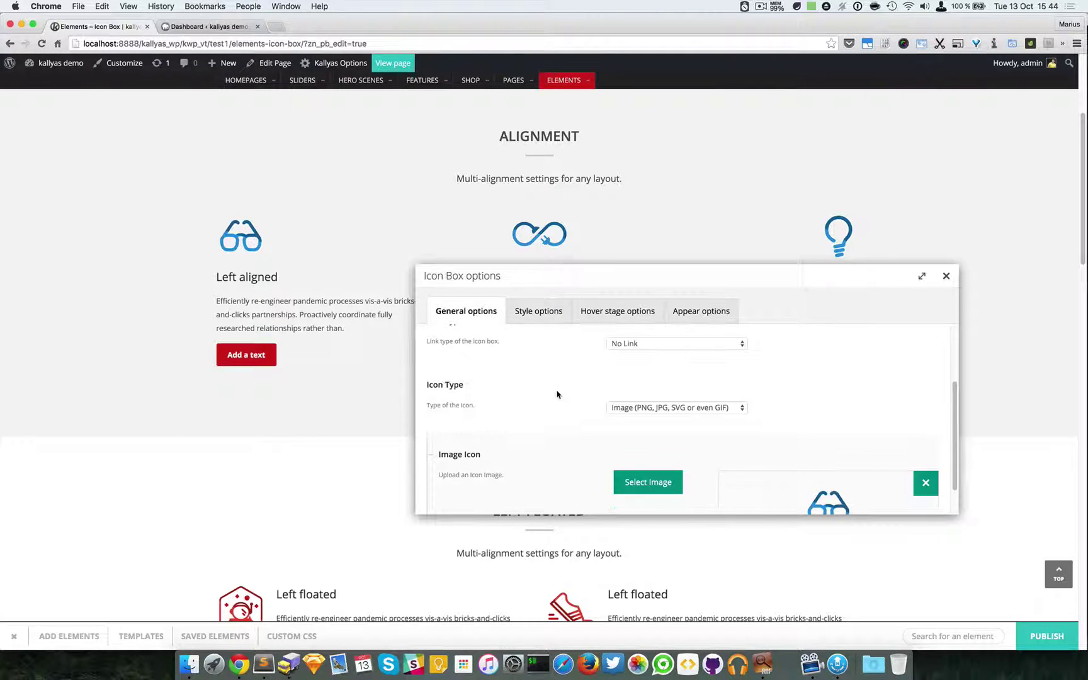
scroll(517, 395, "down", 1)
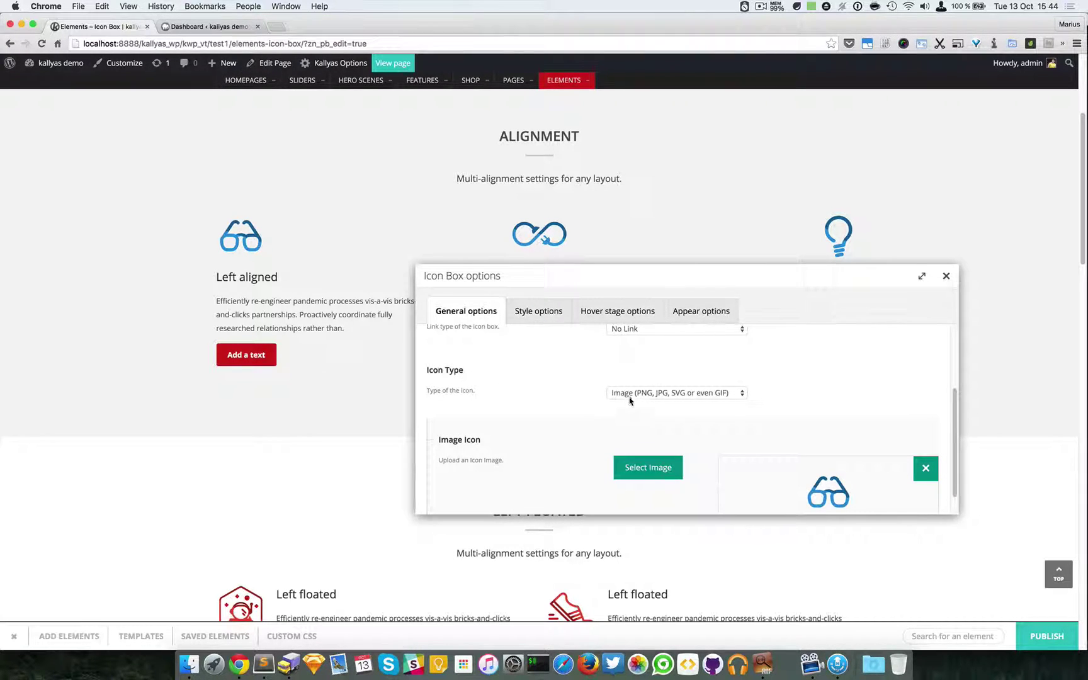
scroll(630, 403, "down", 2)
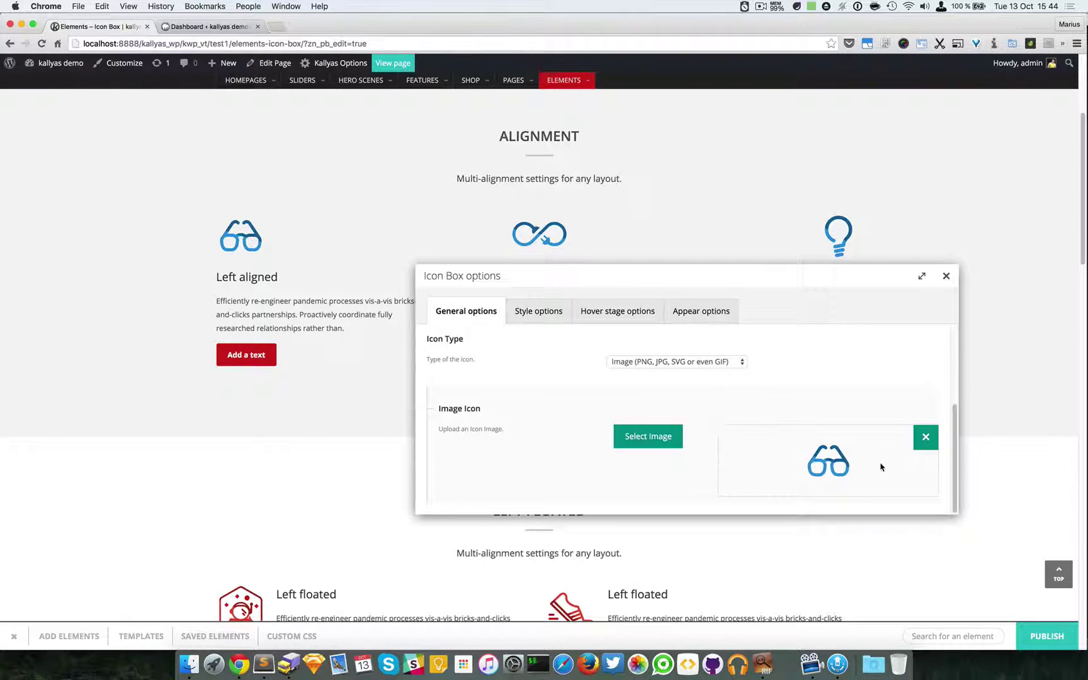
left_click_drag(882, 467, 855, 461)
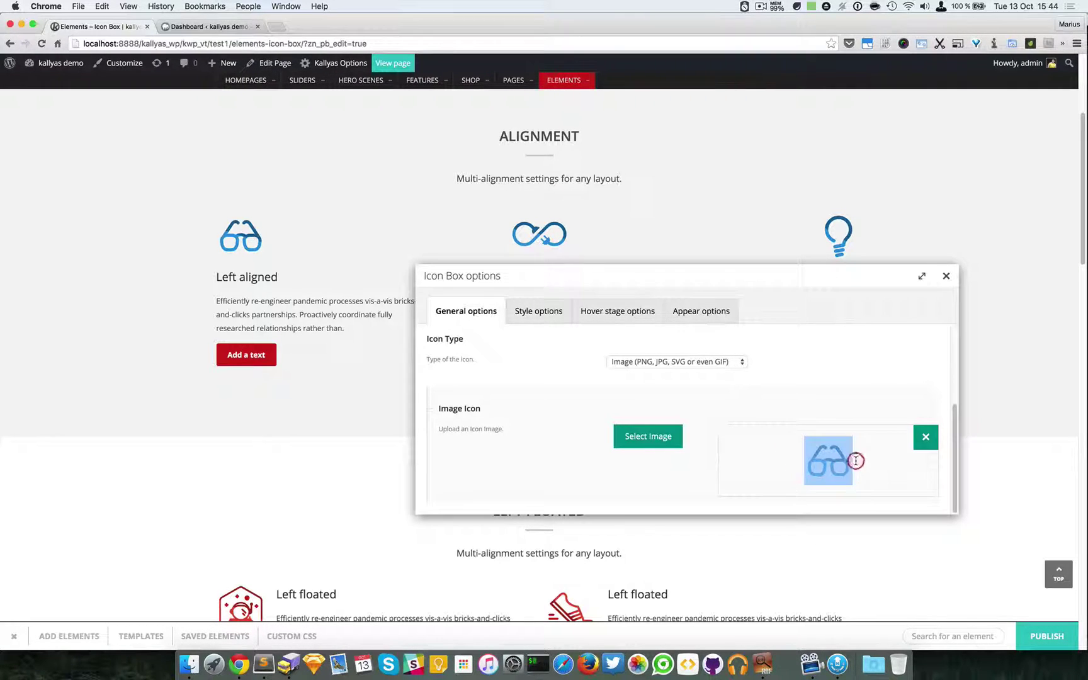
double_click(855, 460)
left_click(785, 467)
left_click_drag(784, 467, 861, 478)
left_click(873, 479)
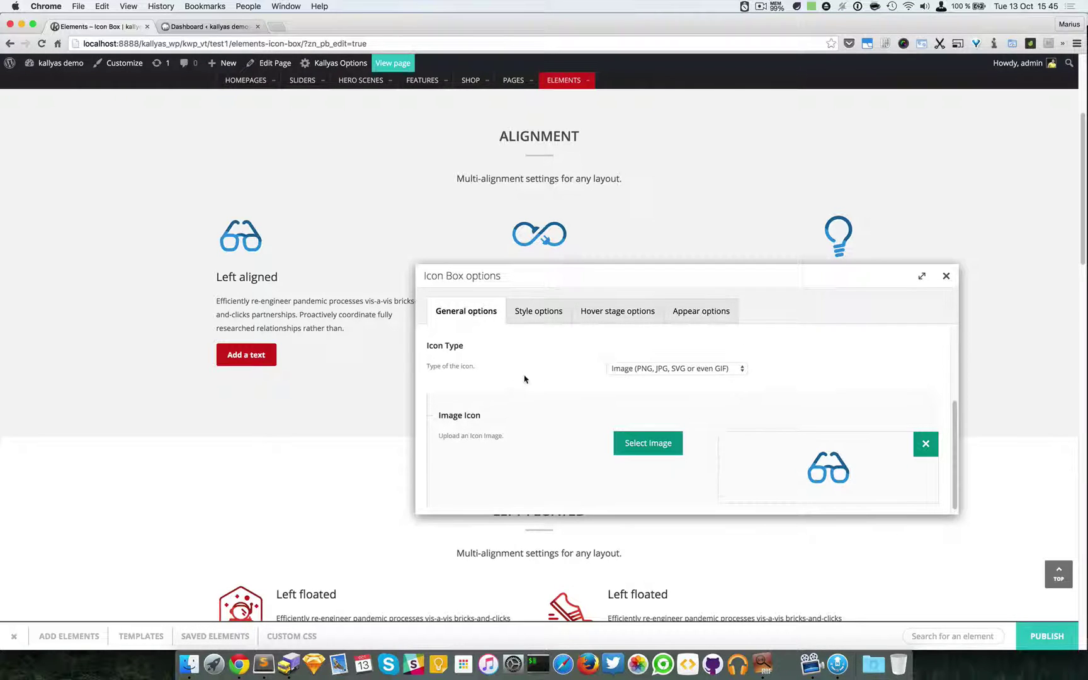
Switch the Left aligned box's Icon Type to Font Icon and browse the Select Icon grid.
left_click(623, 363)
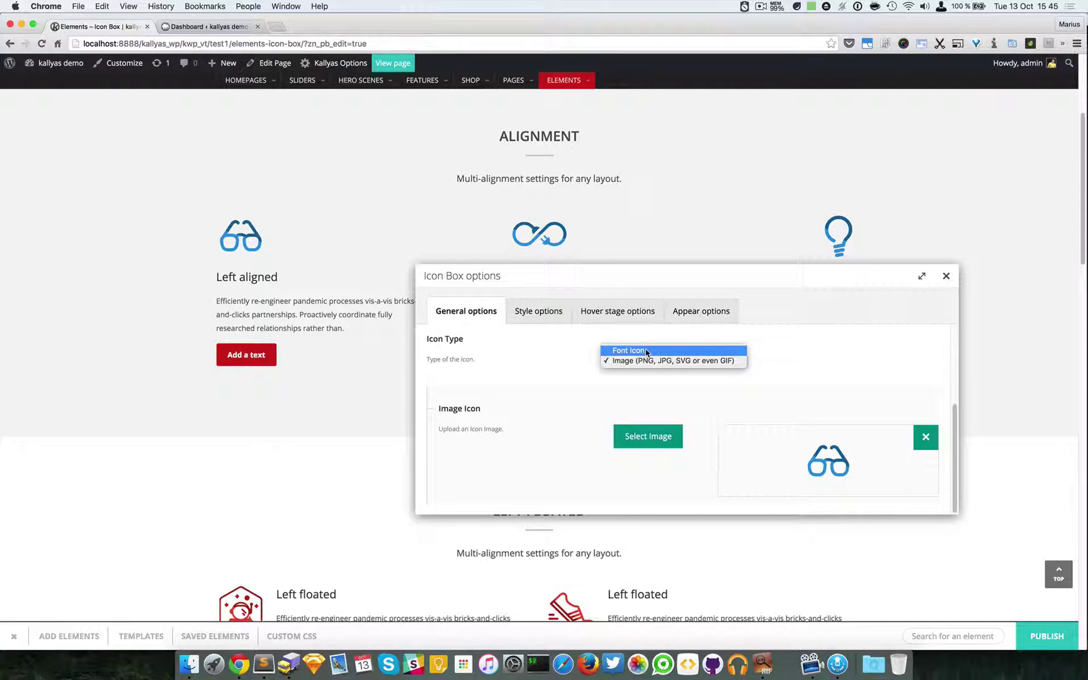
left_click(646, 351)
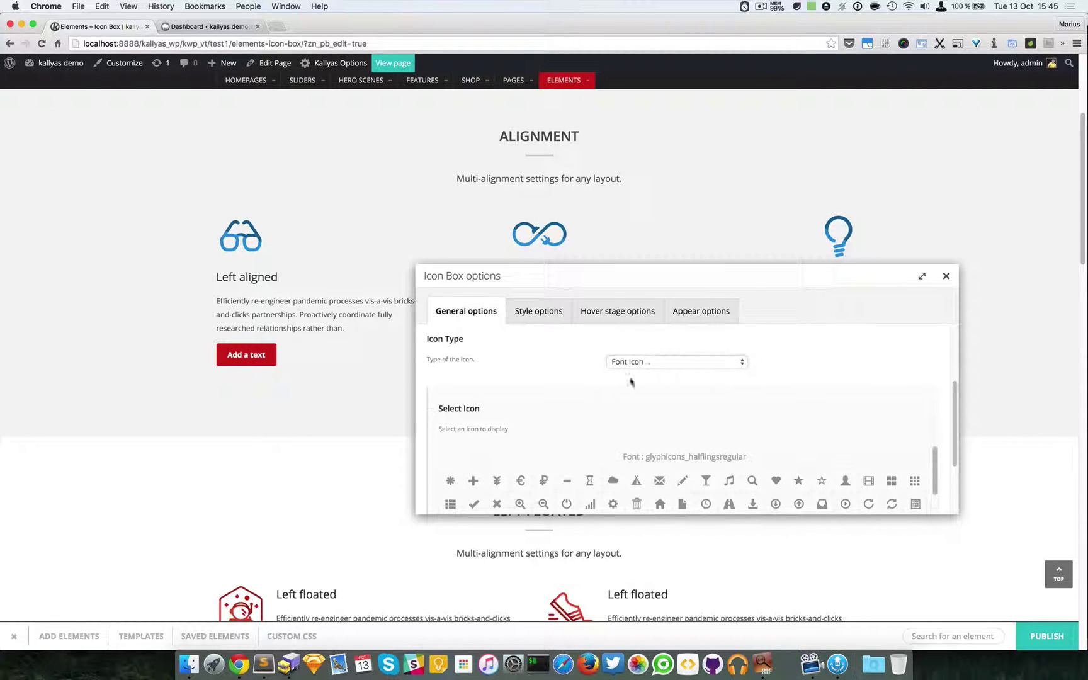
scroll(707, 405, "down", 5)
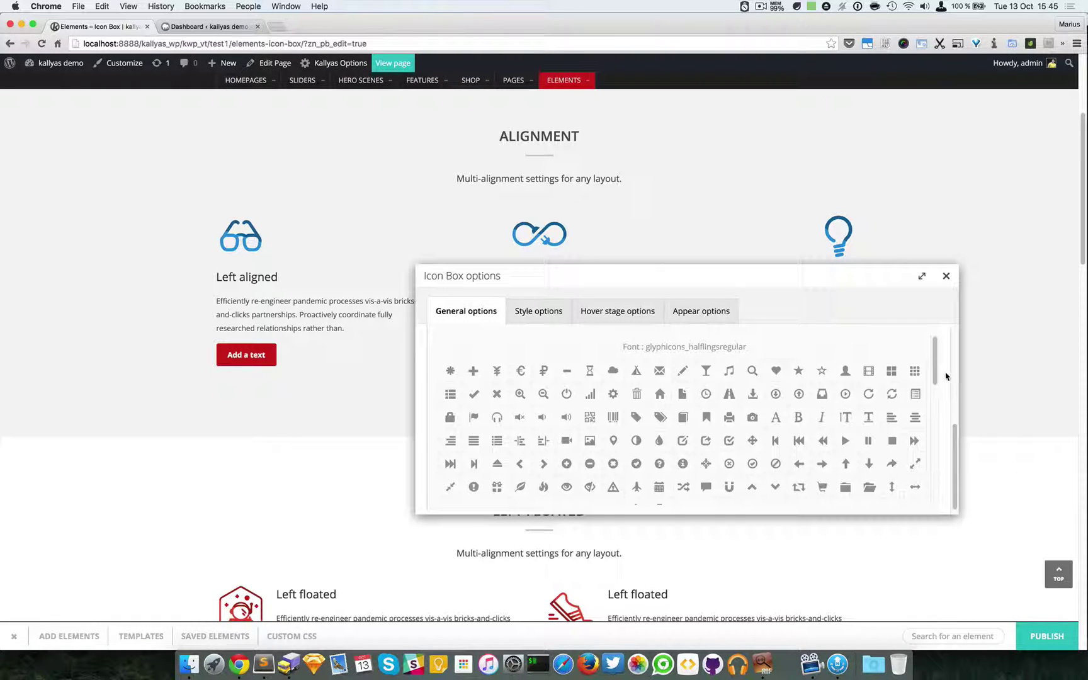
left_click_drag(936, 354, 933, 473)
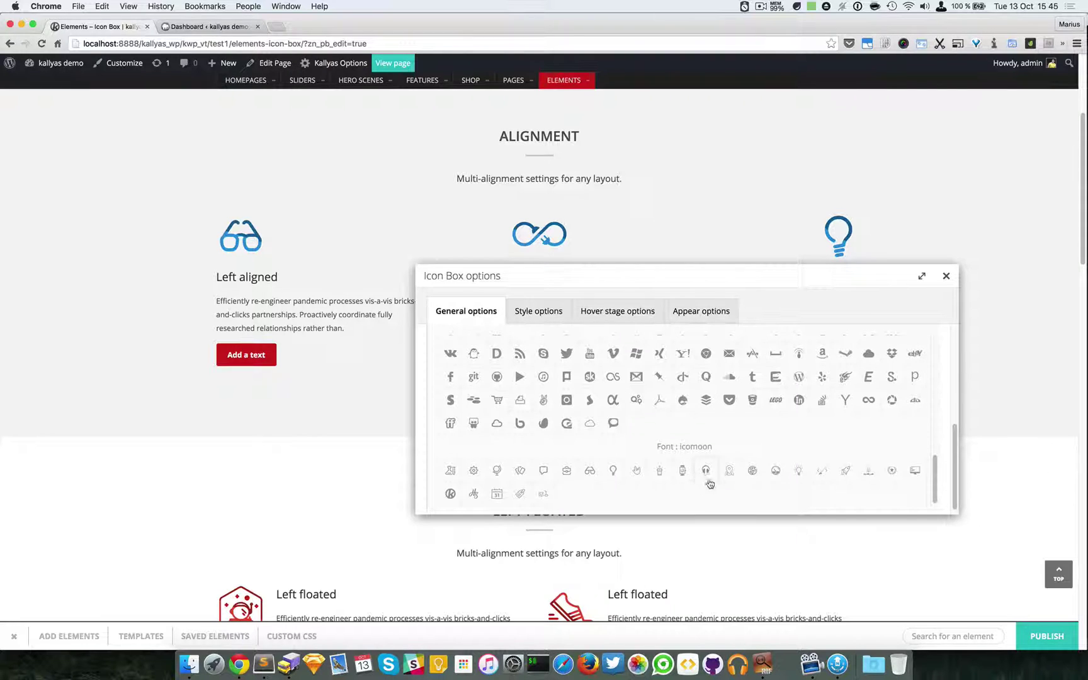
scroll(668, 415, "up", 2)
scroll(932, 403, "up", 5)
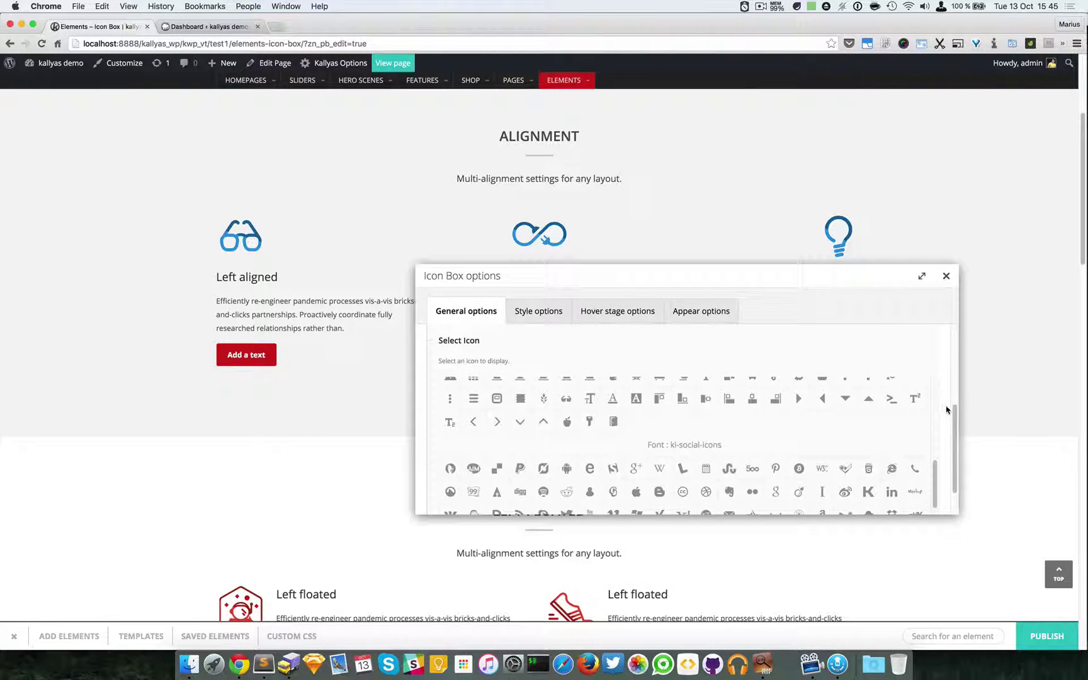
scroll(711, 470, "down", 6)
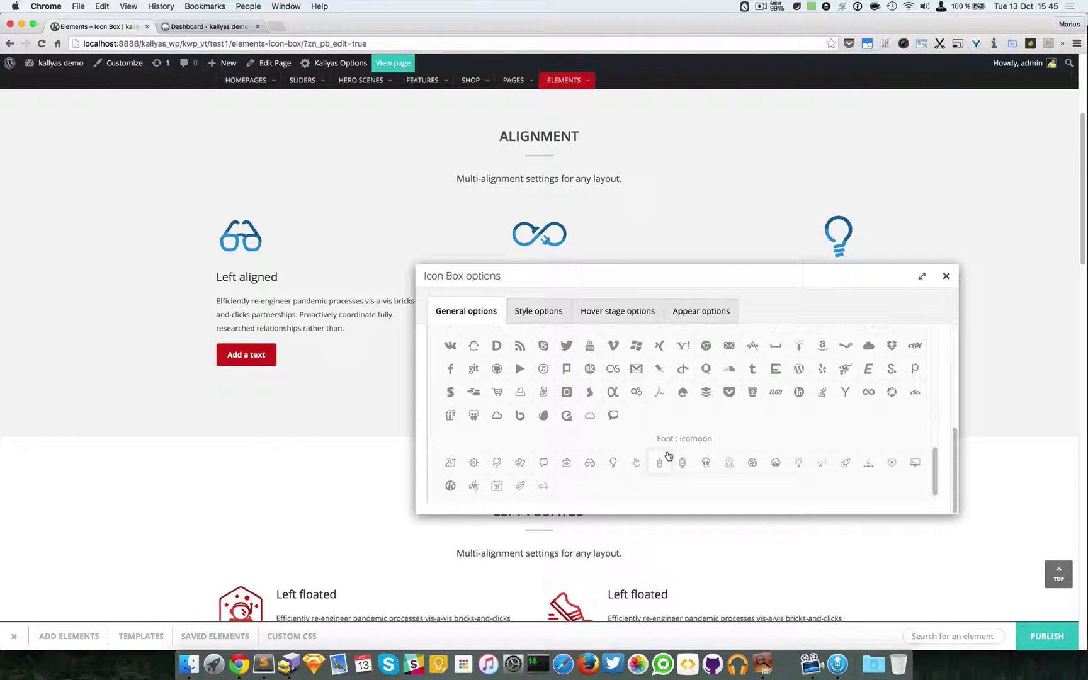
scroll(738, 442, "up", 8)
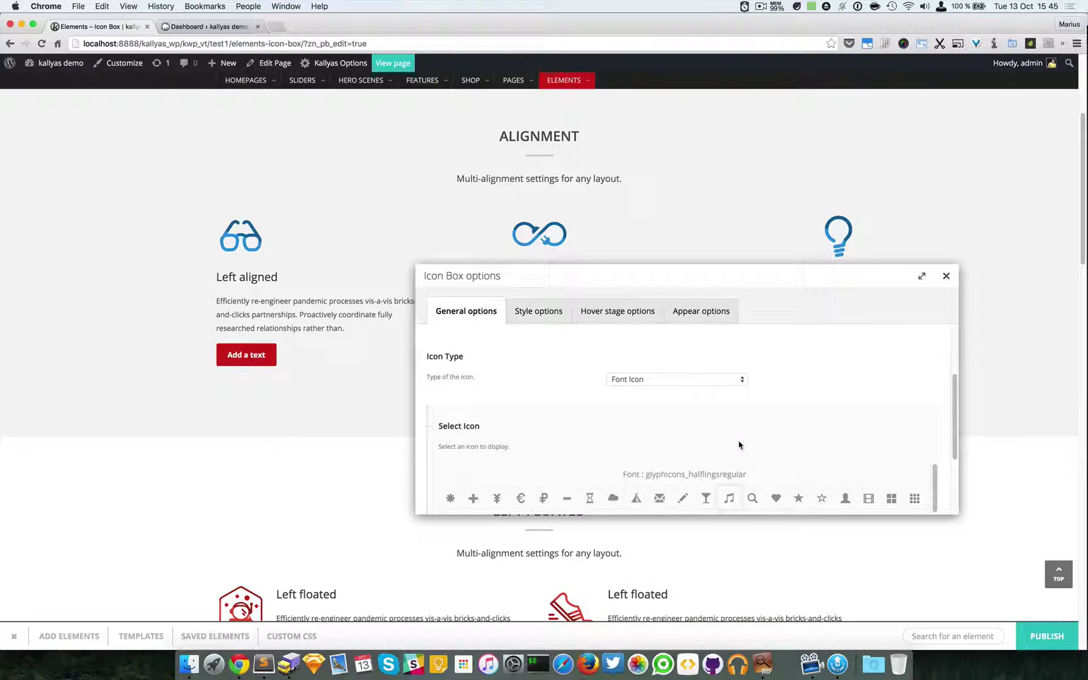
scroll(831, 419, "down", 1)
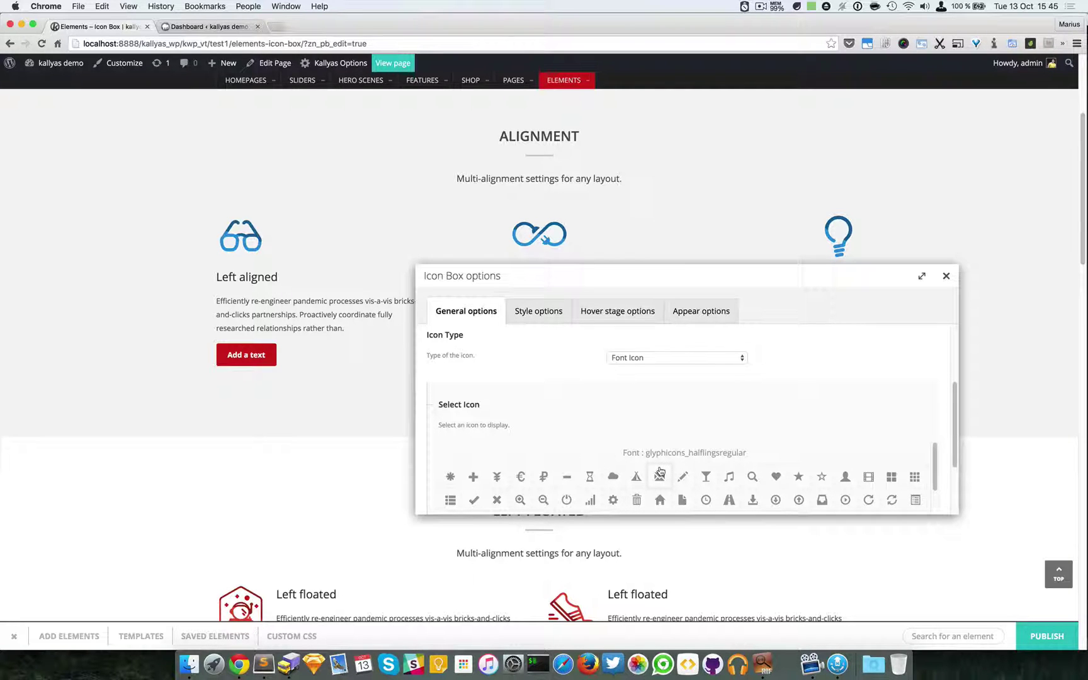
scroll(665, 456, "up", 3)
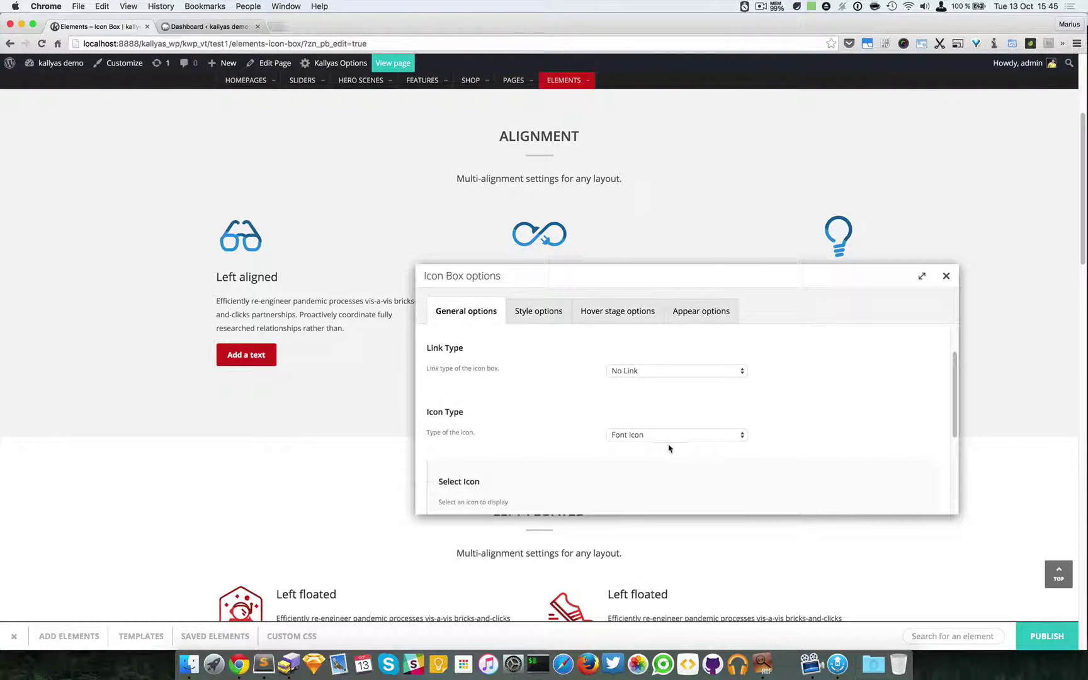
Set Icon Type to 'Image (PNG, JPG, SVG or even GIF)', check the glasses preview, and close.
left_click(663, 436)
left_click(661, 443)
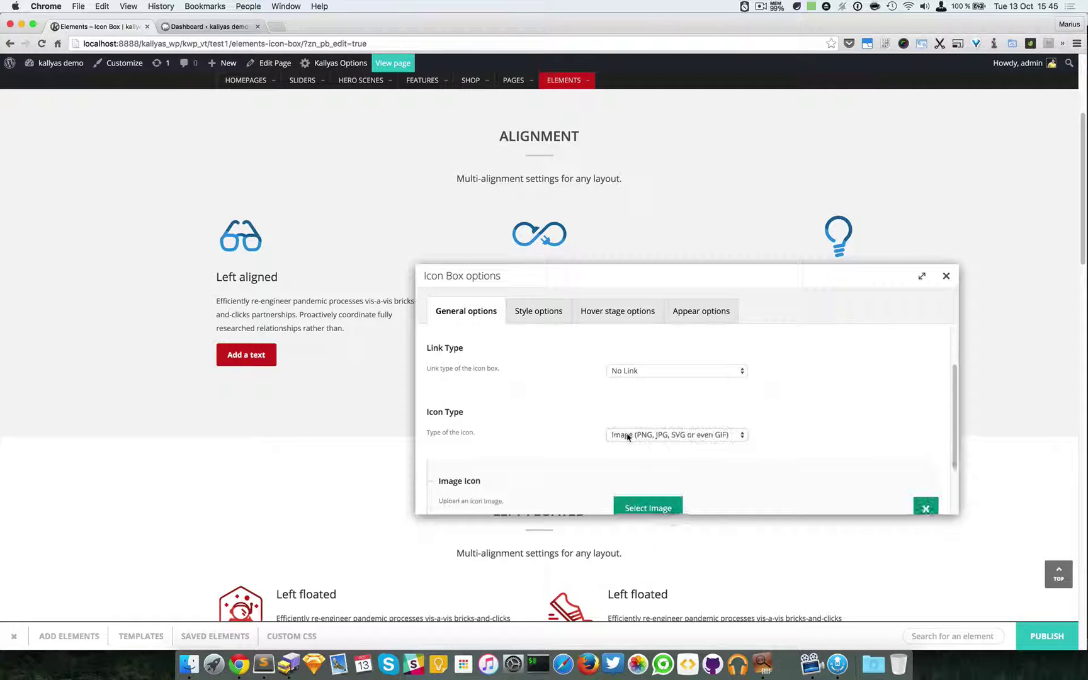
scroll(763, 444, "down", 2)
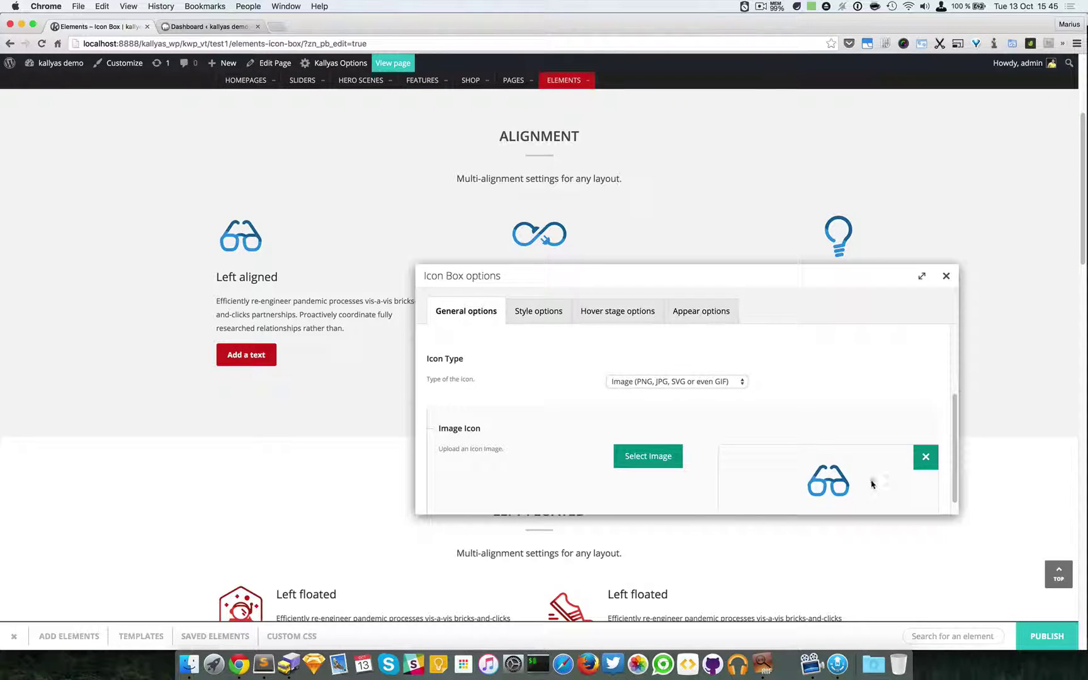
left_click_drag(870, 481, 792, 478)
left_click(792, 479)
scroll(686, 394, "up", 1)
left_click(676, 414)
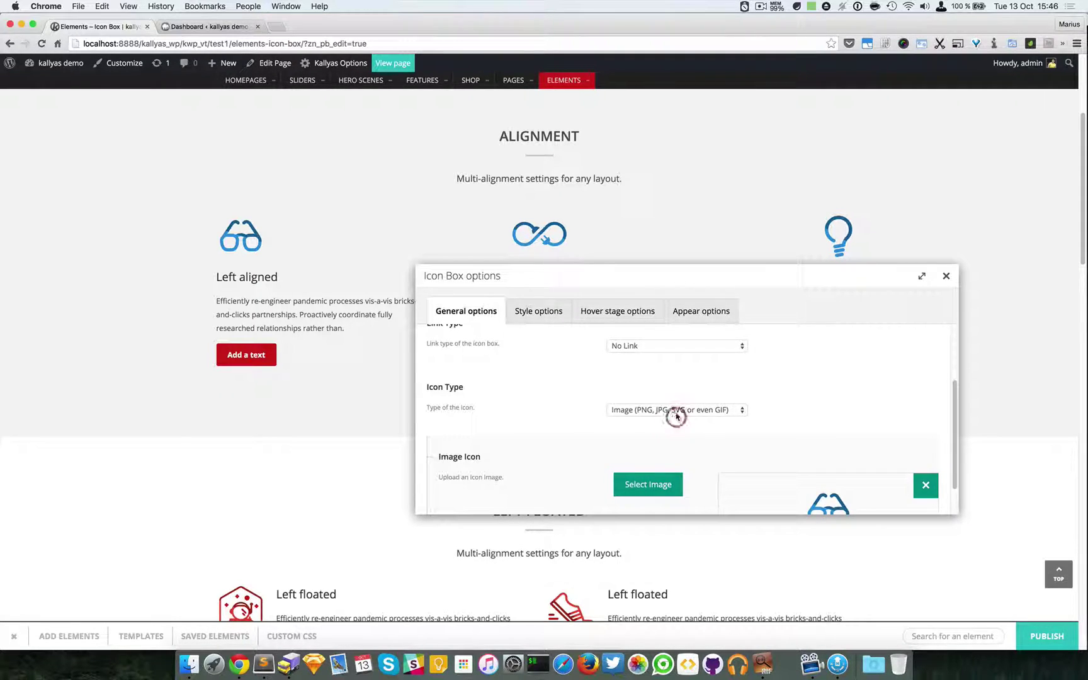
left_click(686, 378)
left_click(947, 276)
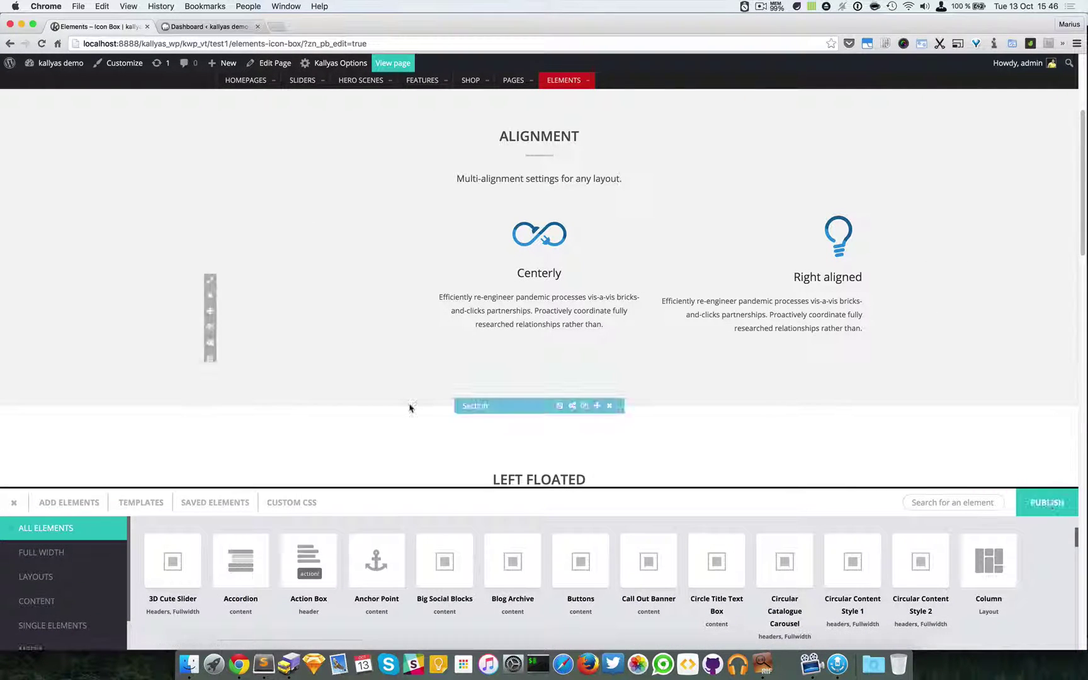
Give the first Circle Shaped icon box a different icomoon glyph instead of the hand icon.
scroll(410, 390, "down", 13)
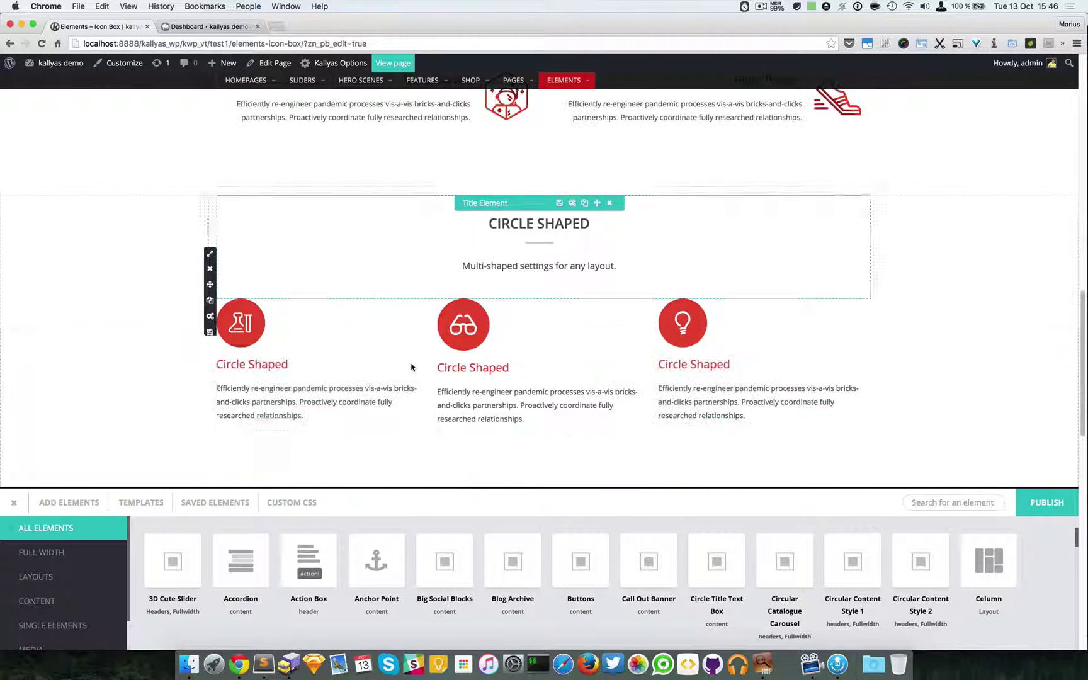
mouse_move(328, 347)
left_click(352, 300)
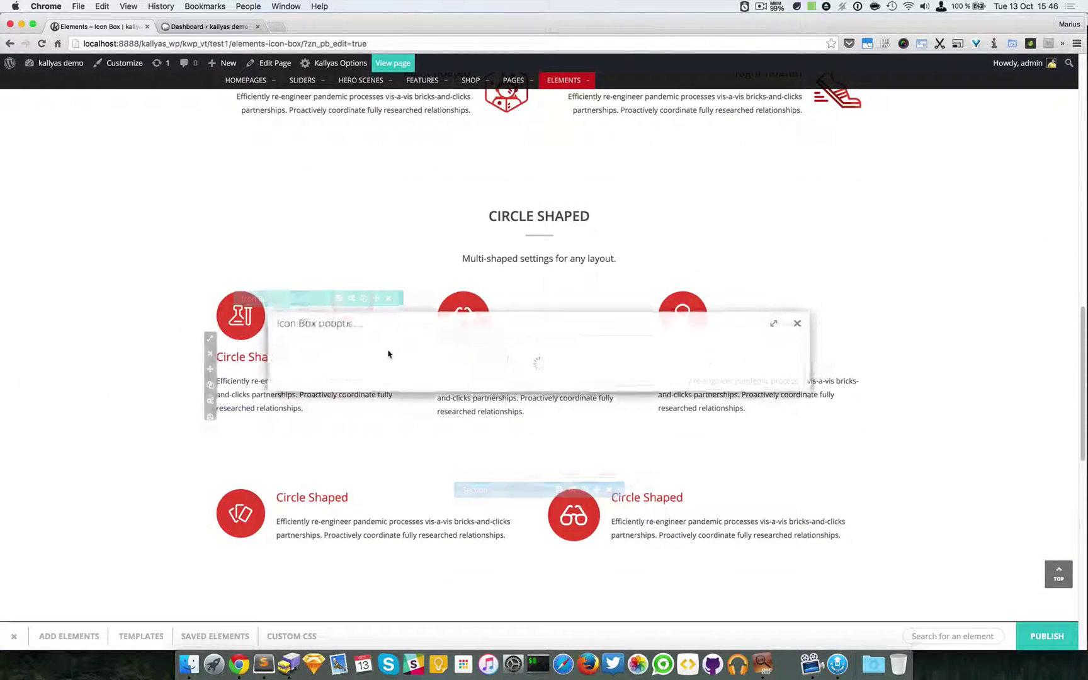
left_click_drag(461, 242, 589, 249)
scroll(550, 421, "down", 10)
scroll(885, 396, "down", 15)
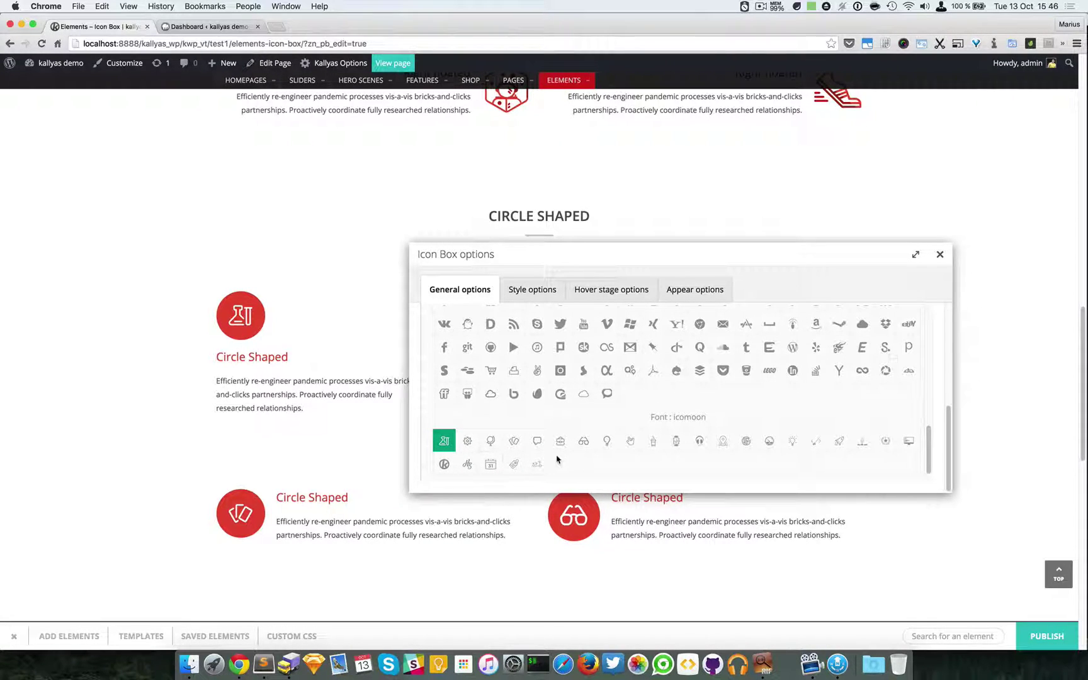
left_click(628, 446)
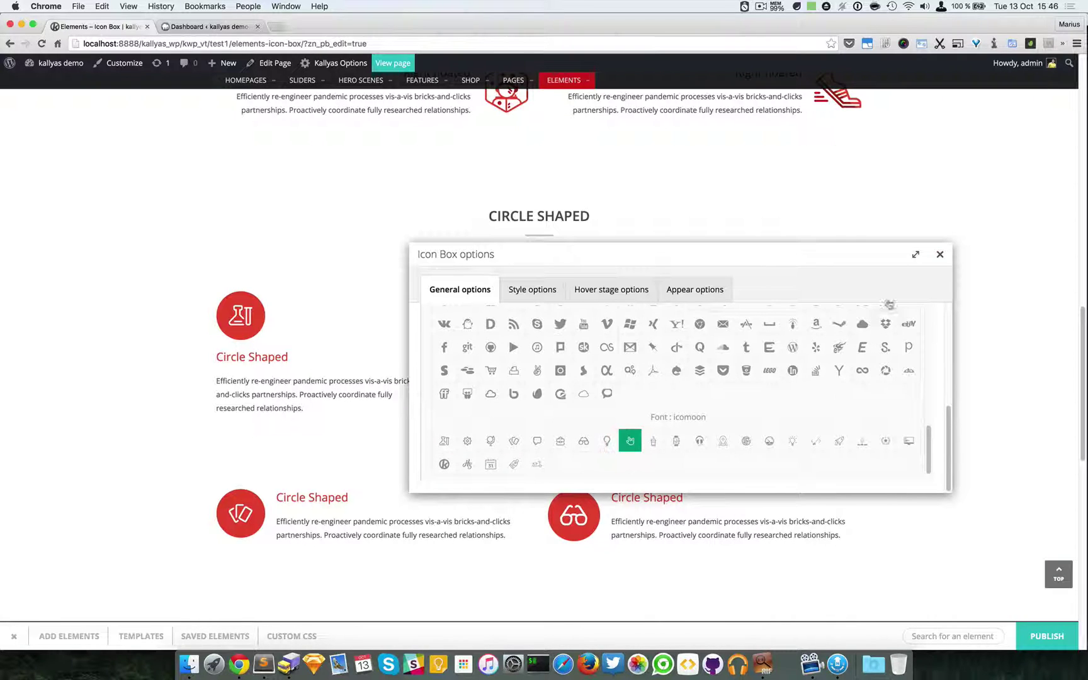
left_click(720, 443)
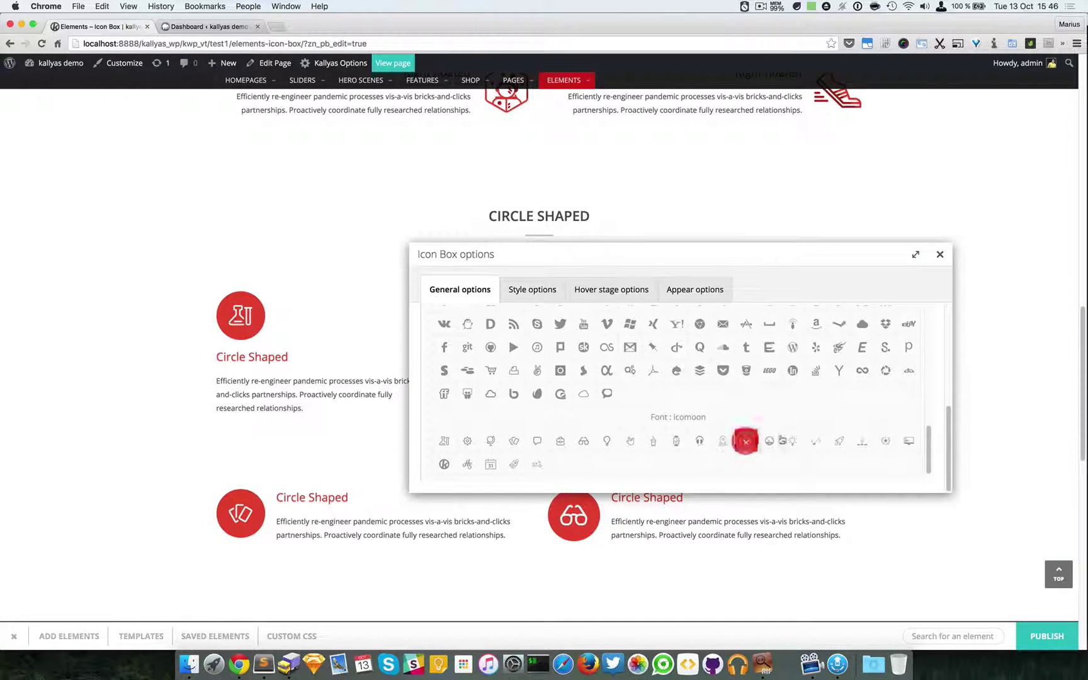
left_click(938, 255)
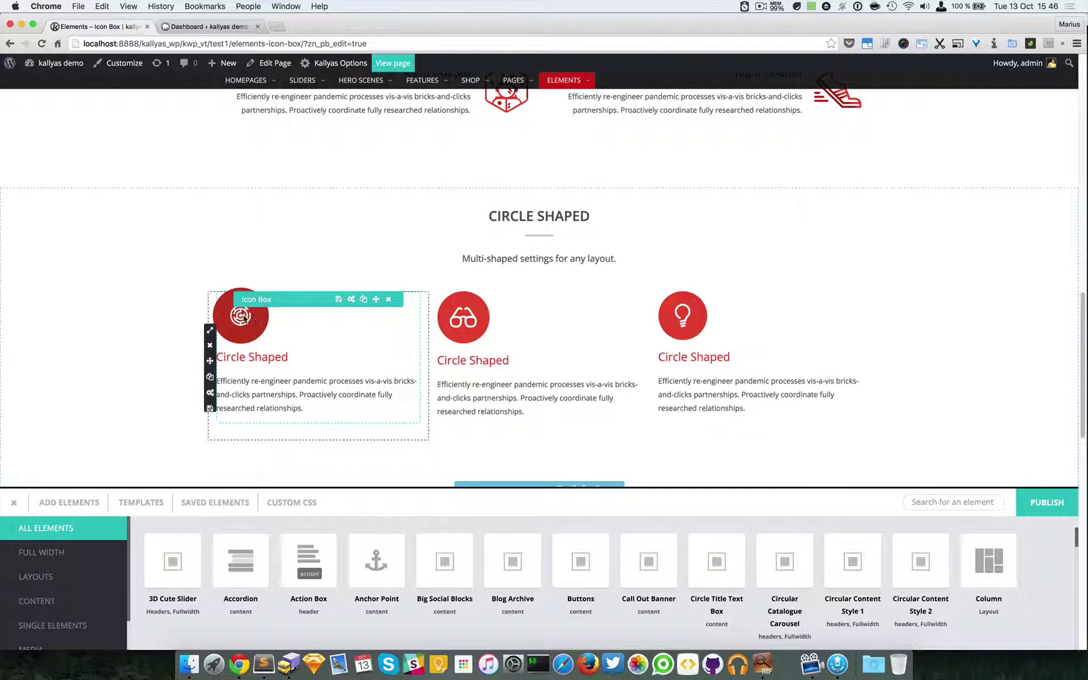
Reopen the first Circle Shaped box's options, move the window aside, and show its Style options.
left_click(353, 301)
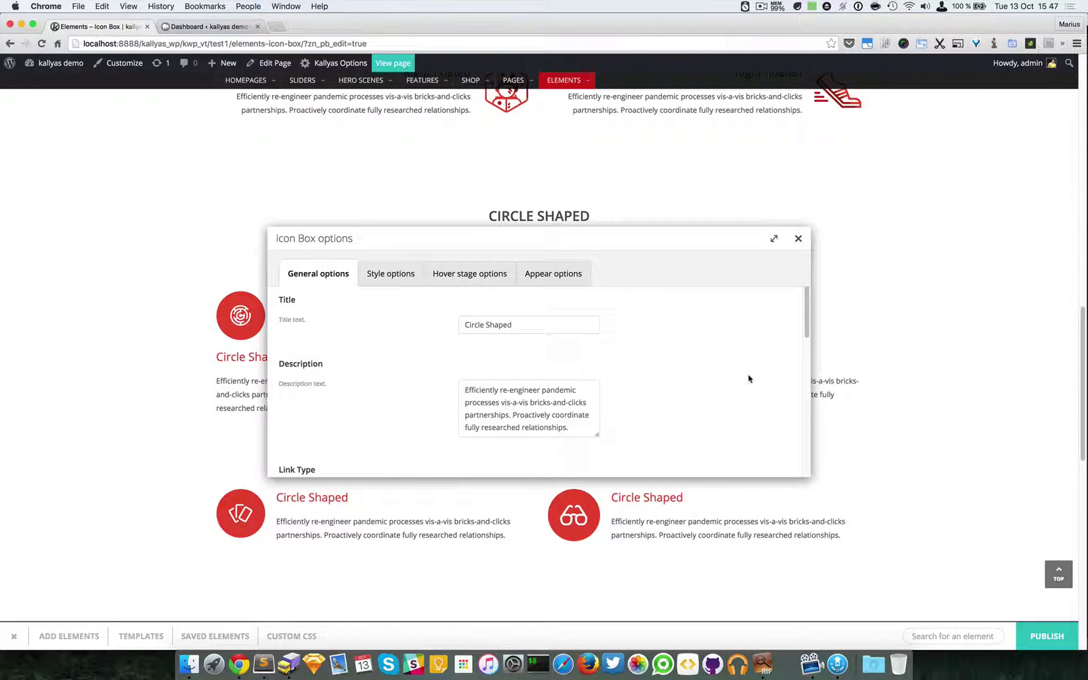
scroll(748, 378, "down", 5)
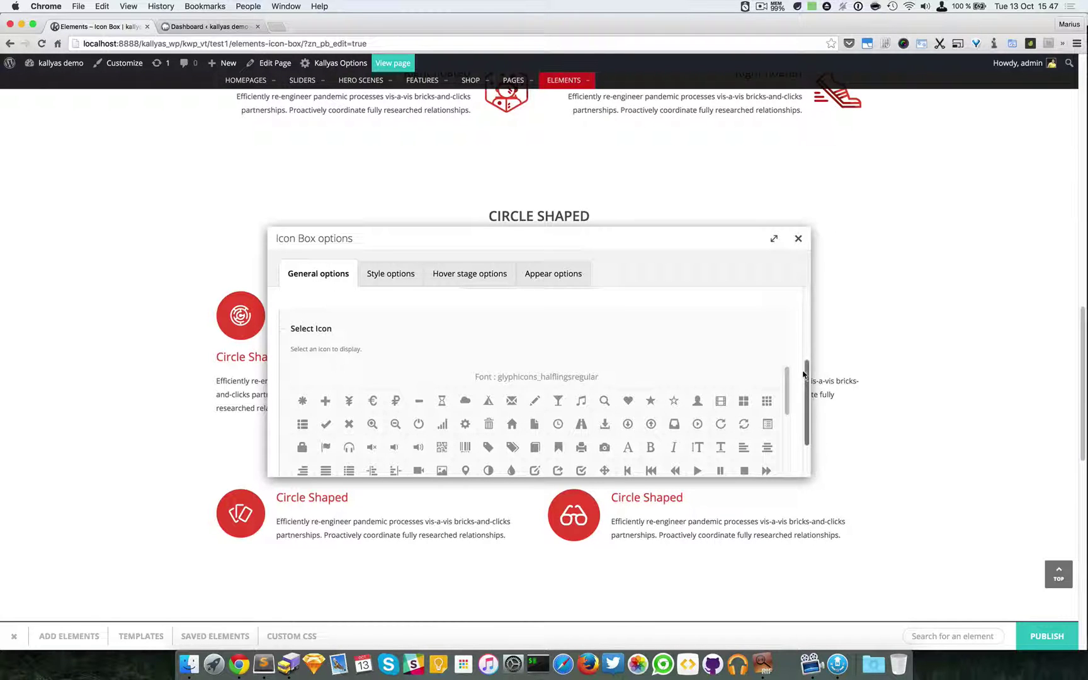
scroll(806, 376, "down", 1)
scroll(806, 376, "up", 3)
scroll(455, 357, "up", 2)
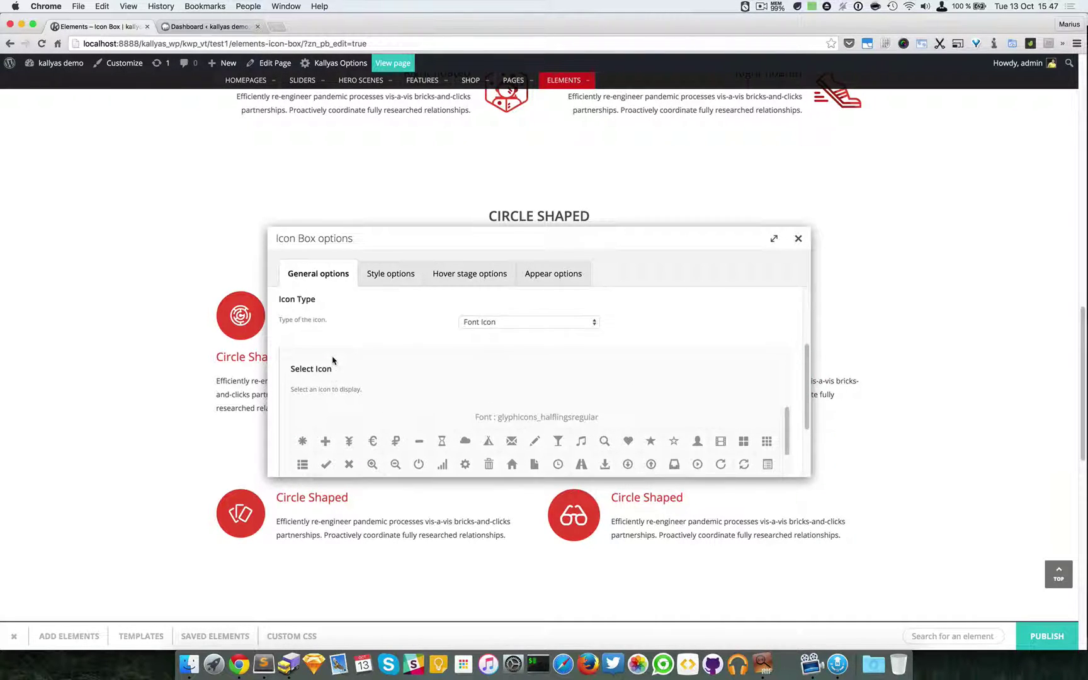
left_click_drag(369, 243, 477, 349)
left_click(484, 381)
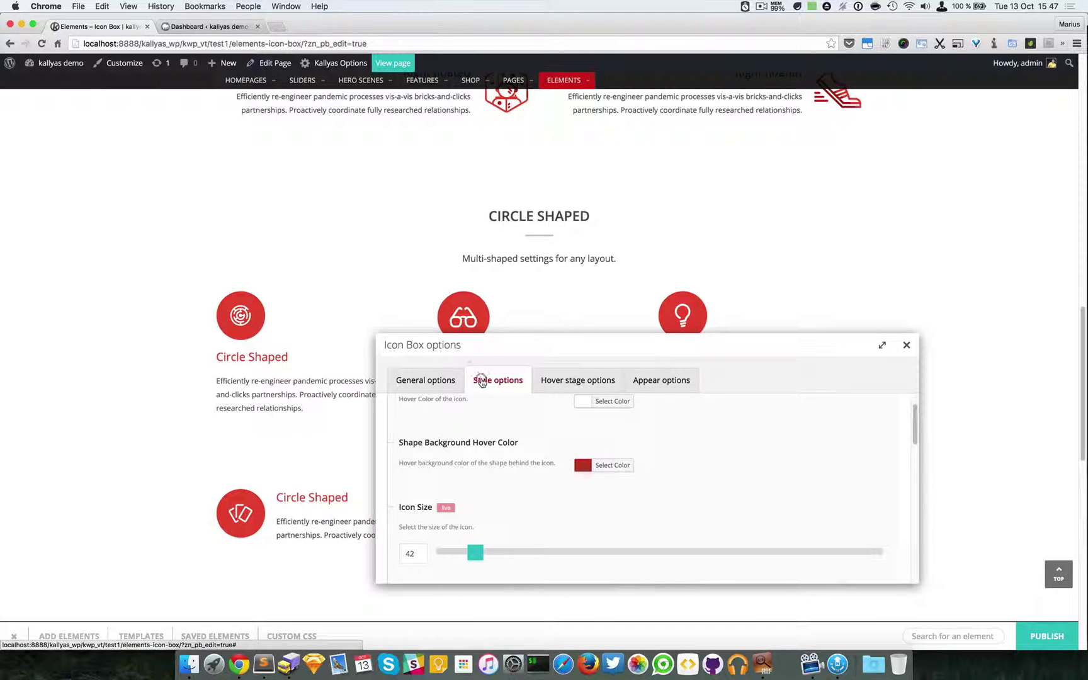
scroll(494, 409, "up", 5)
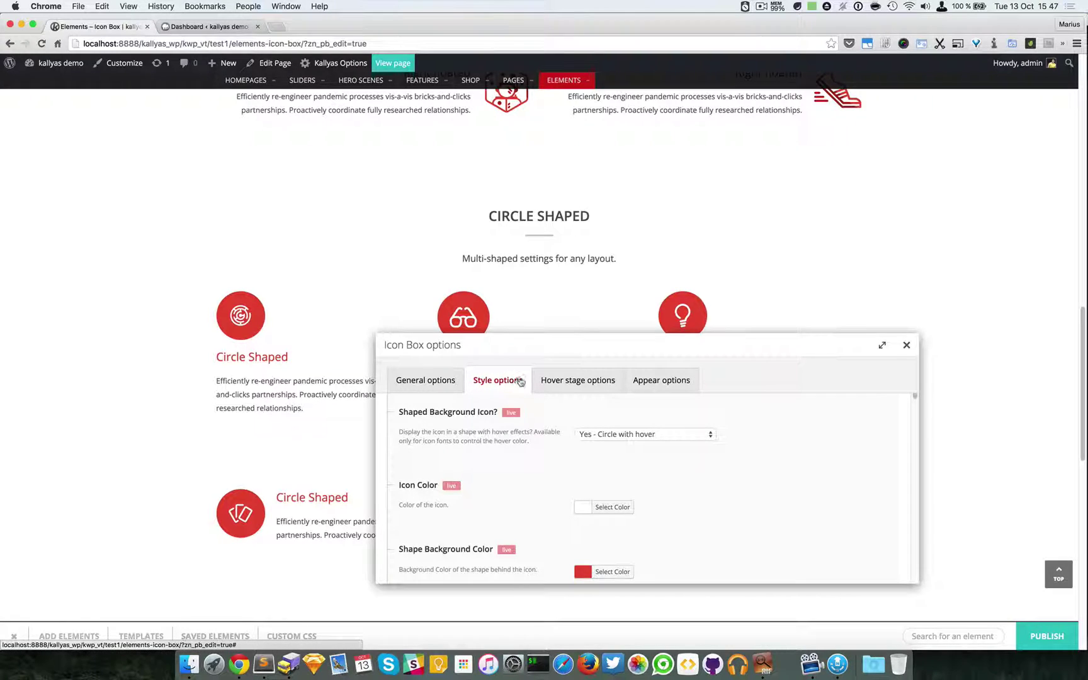
left_click_drag(407, 416, 498, 415)
left_click(504, 416)
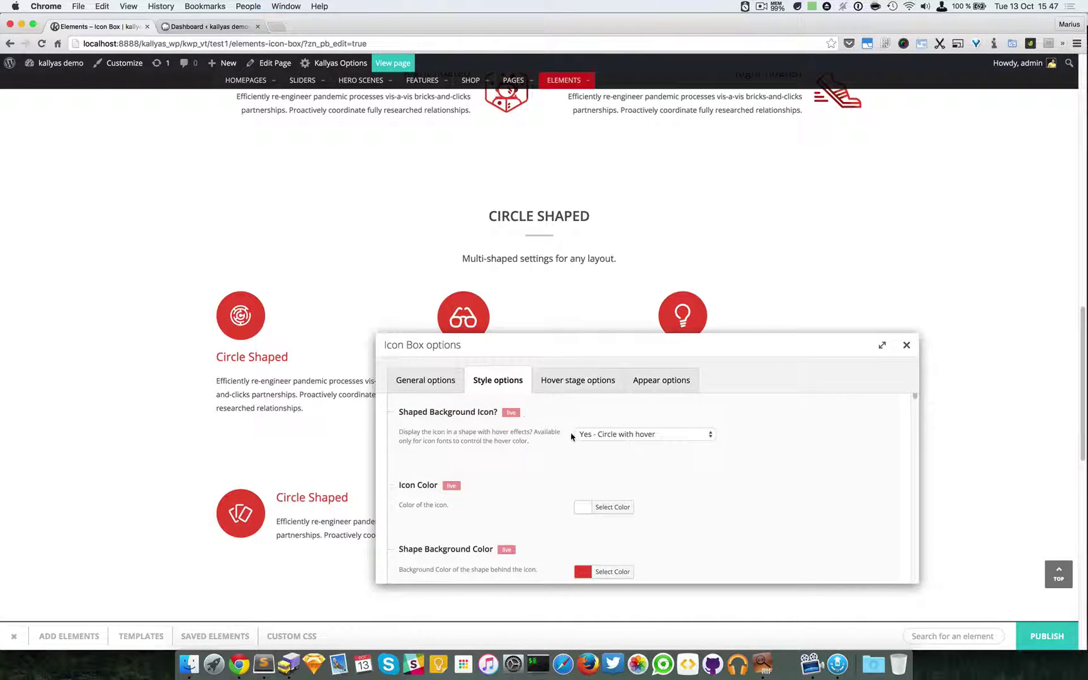
Try square and circle Shaped Background Icon? choices, ending on 'Yes - Circle with hover'.
left_click(618, 436)
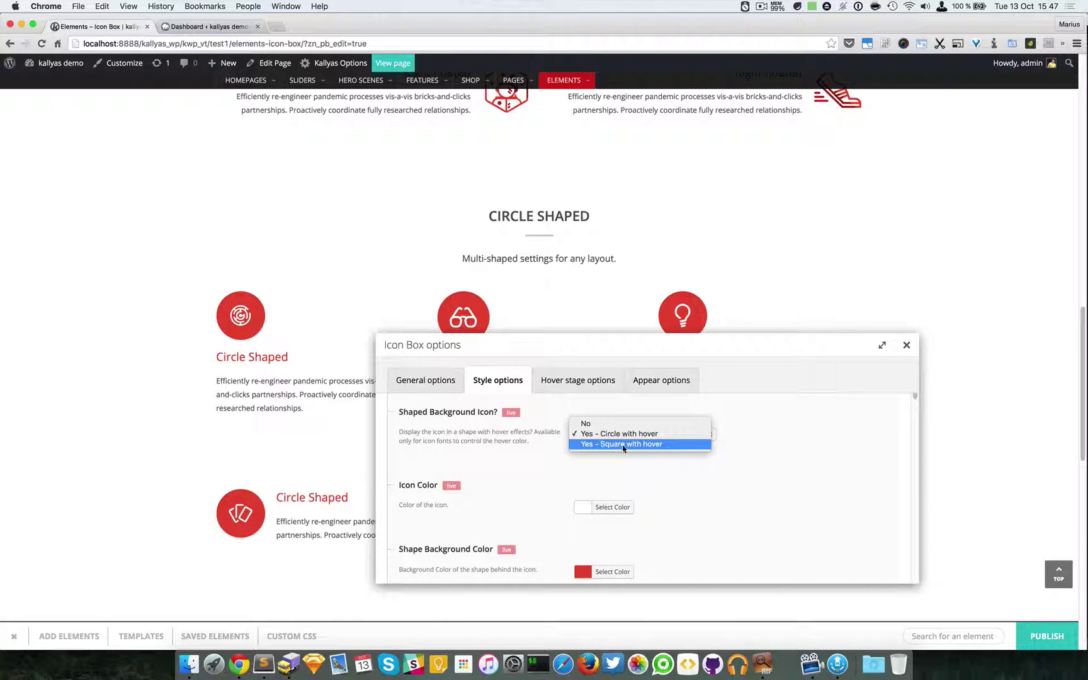
left_click(624, 445)
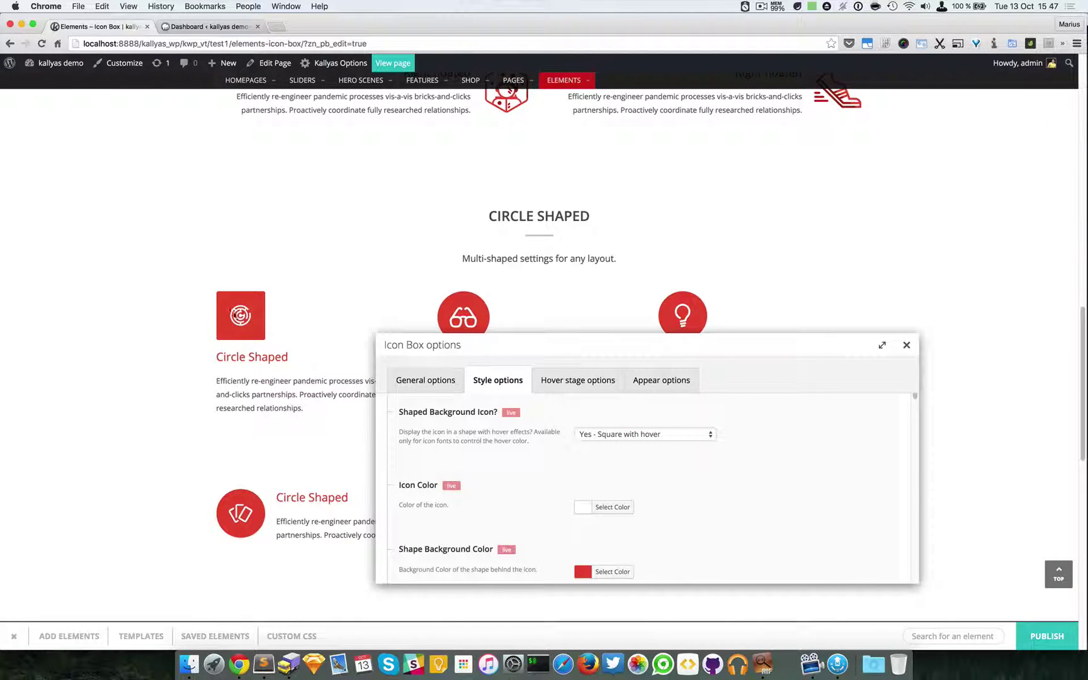
left_click(642, 438)
left_click(641, 427)
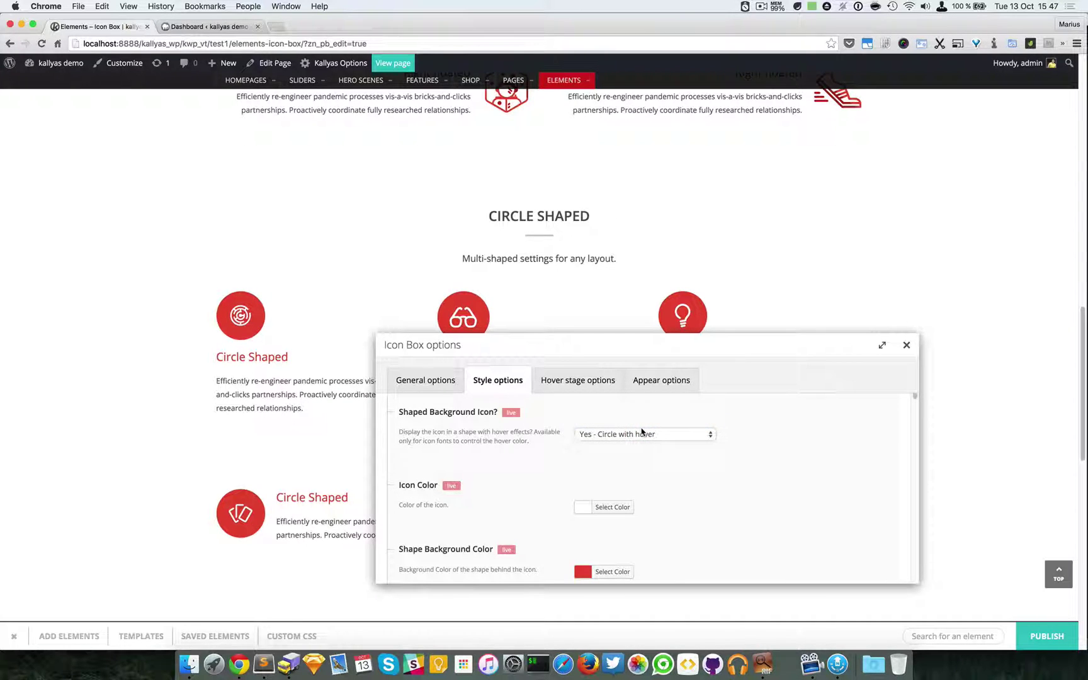
left_click(642, 433)
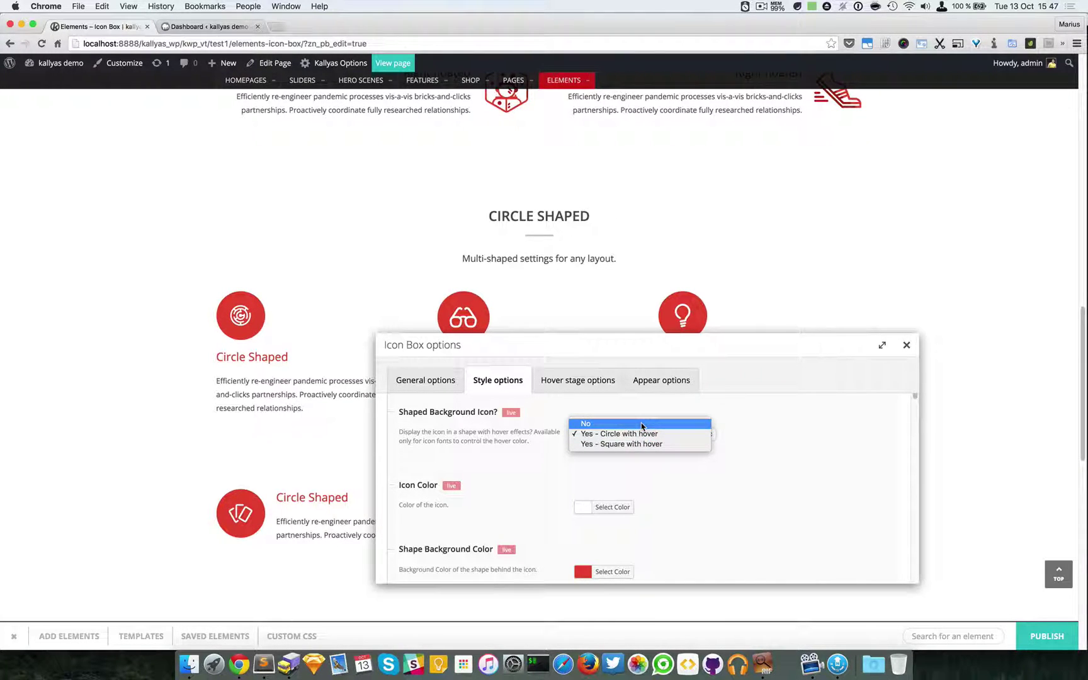
left_click(641, 424)
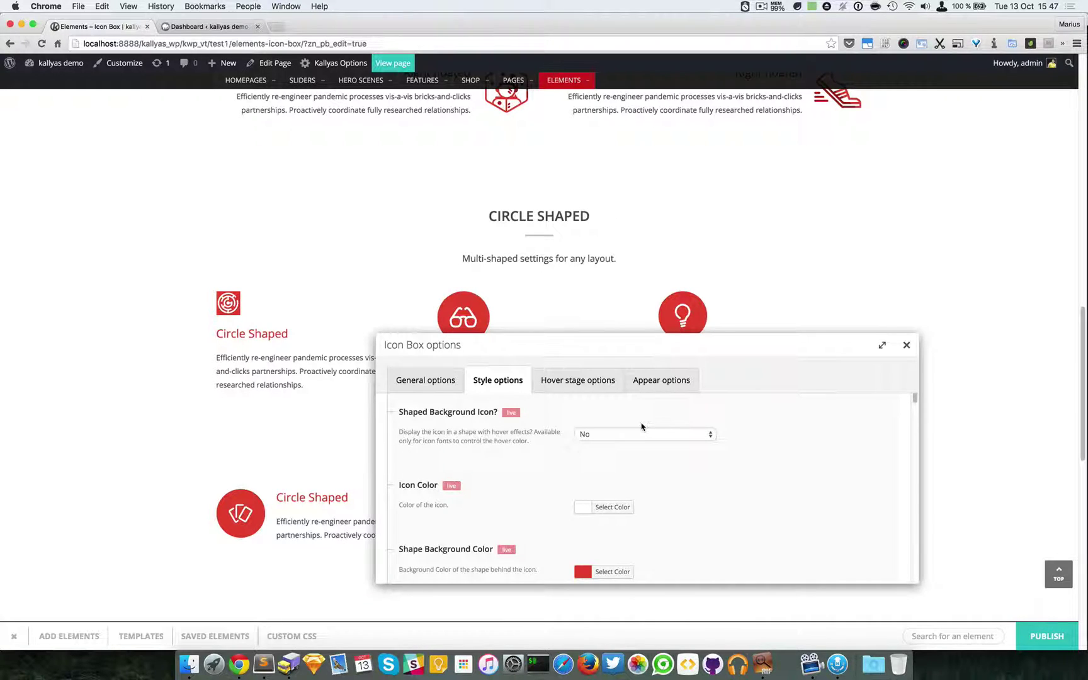
scroll(586, 441, "down", 1)
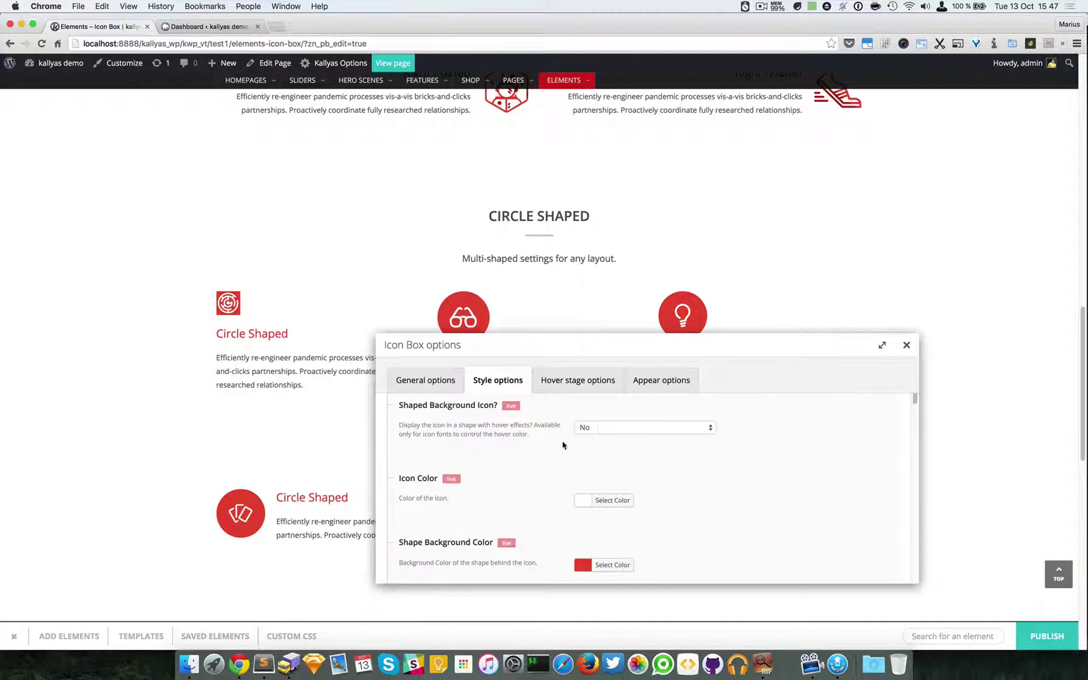
scroll(563, 446, "down", 3)
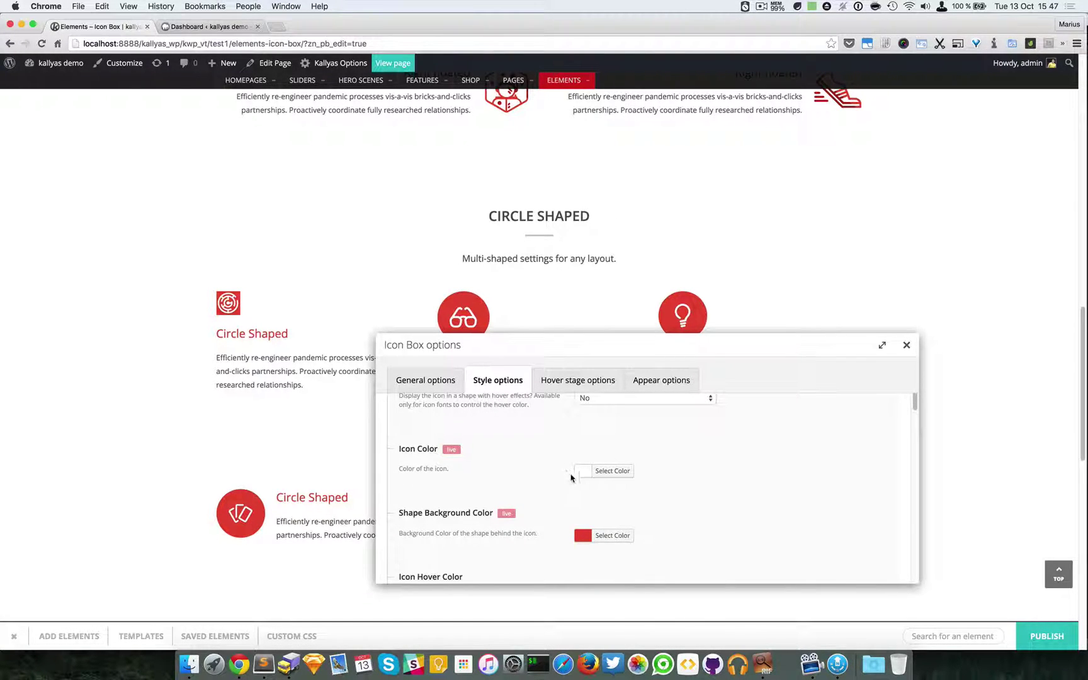
scroll(594, 507, "up", 3)
Restore the circle shape background and set the icon colour to grey #a0a0a0.
left_click(592, 435)
left_click(604, 445)
scroll(604, 446, "down", 5)
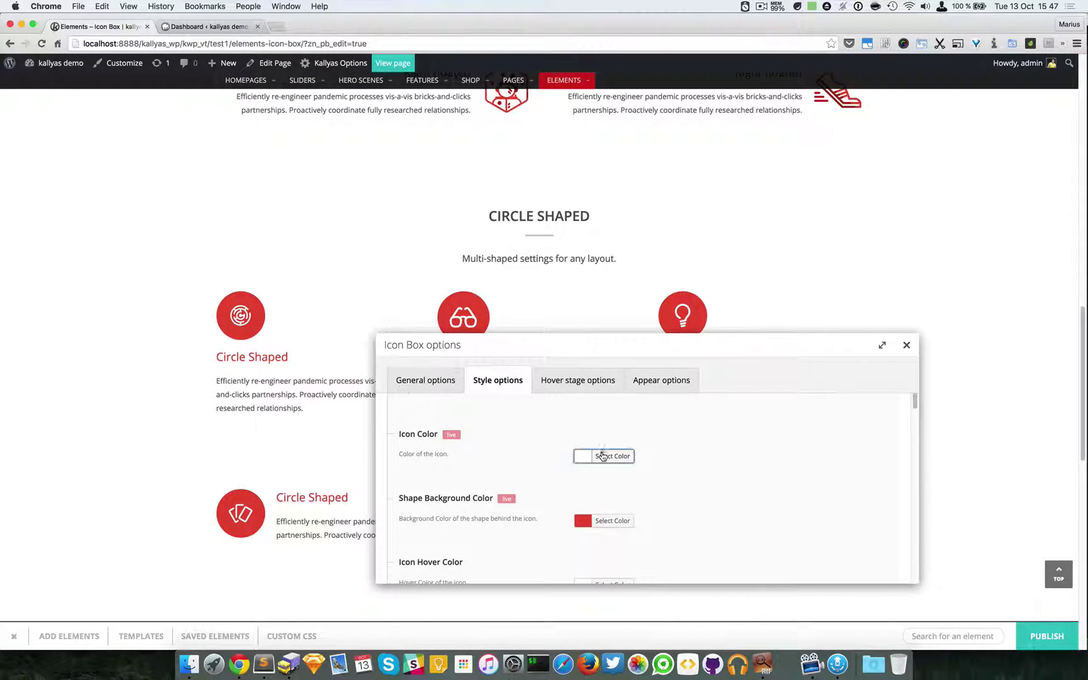
left_click(602, 455)
scroll(638, 504, "down", 1)
left_click(638, 517)
mouse_move(638, 516)
left_mouse_down()
mouse_move(592, 513)
mouse_move(683, 474)
mouse_move(684, 494)
mouse_move(686, 478)
mouse_move(610, 468)
mouse_move(600, 479)
left_mouse_up()
left_click(843, 474)
Adjust the shape background colour in its colour picker.
scroll(598, 479, "down", 1)
left_click(595, 492)
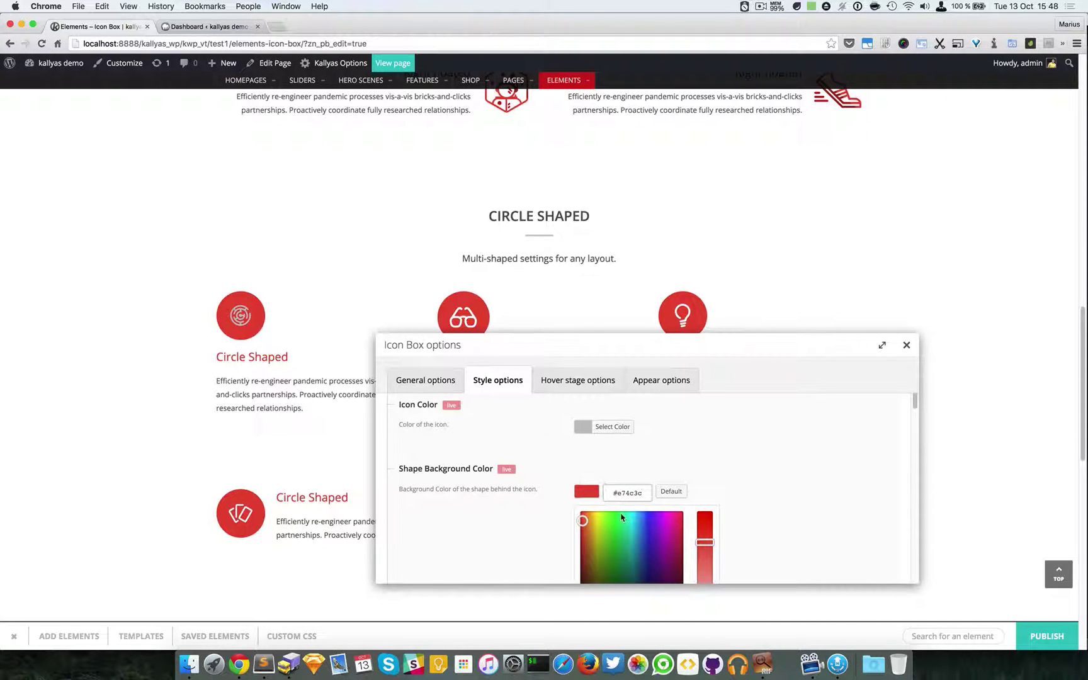
scroll(622, 518, "down", 1)
mouse_move(621, 517)
left_mouse_down()
mouse_move(656, 516)
mouse_move(641, 517)
left_mouse_up()
left_click(801, 482)
Set the icon hover colour to dark grey.
scroll(794, 481, "down", 2)
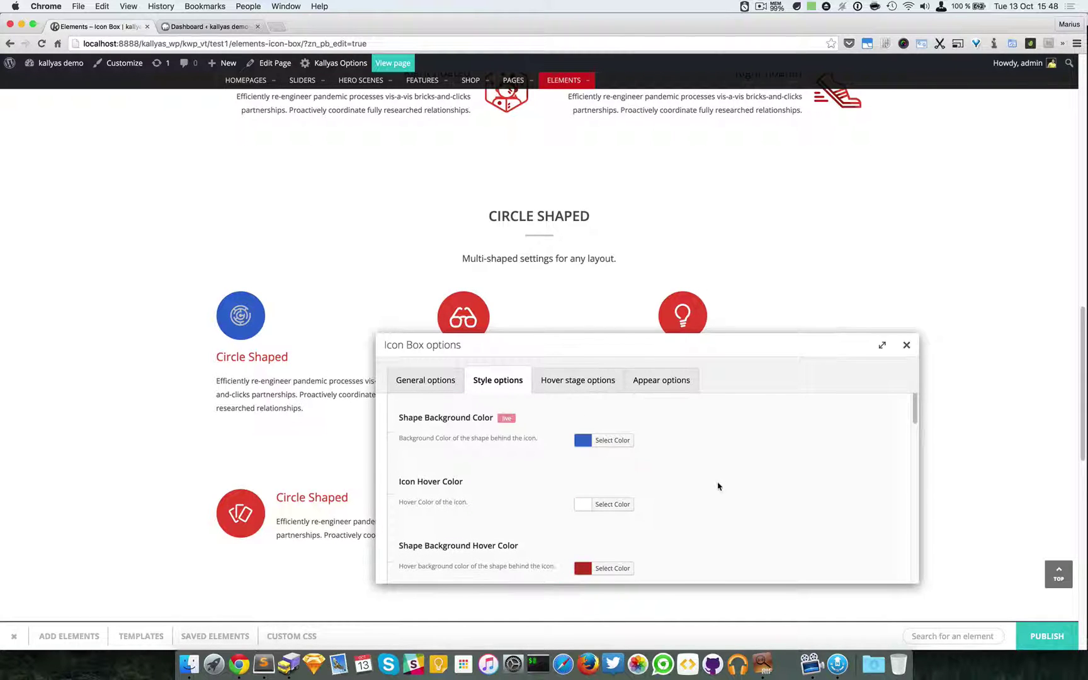
left_click(592, 504)
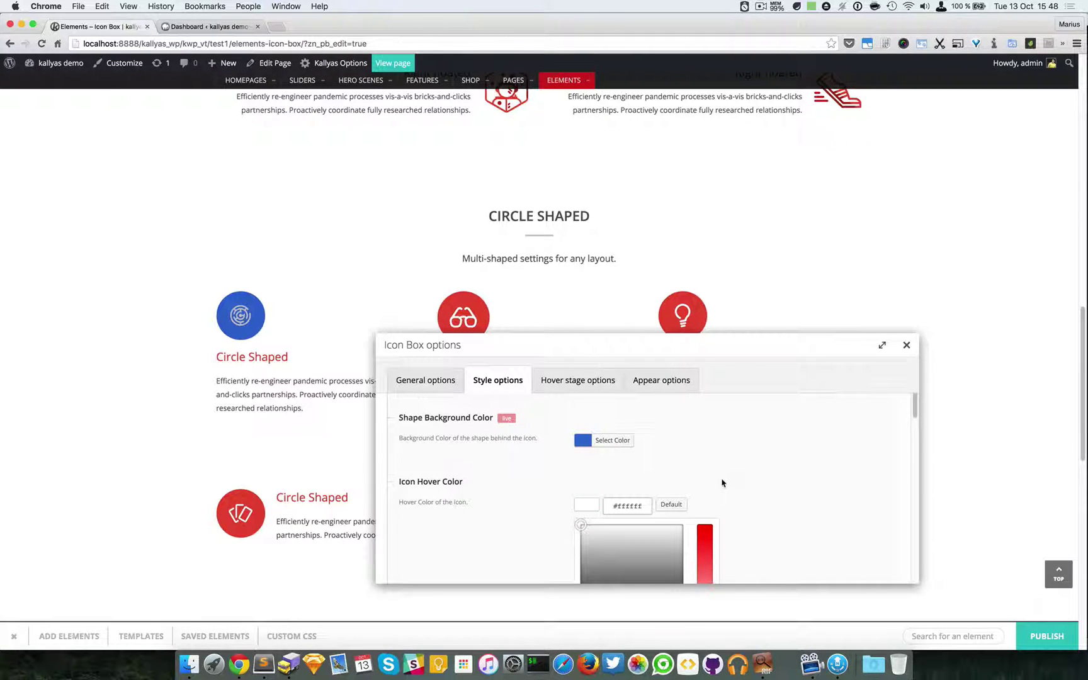
scroll(722, 483, "down", 3)
scroll(473, 474, "up", 1)
left_click(628, 513)
left_click(788, 496)
Set the Shape Background Hover Color to purple #711f91.
scroll(788, 496, "down", 1)
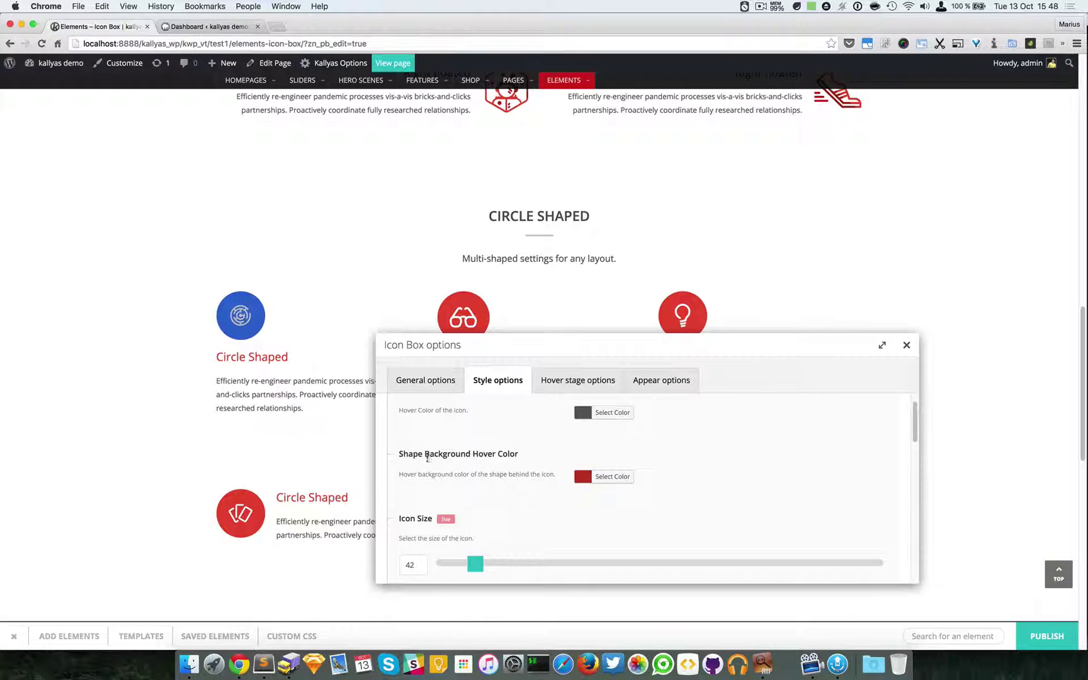
left_click(599, 476)
scroll(649, 524, "down", 1)
left_click(649, 524)
left_click(661, 524)
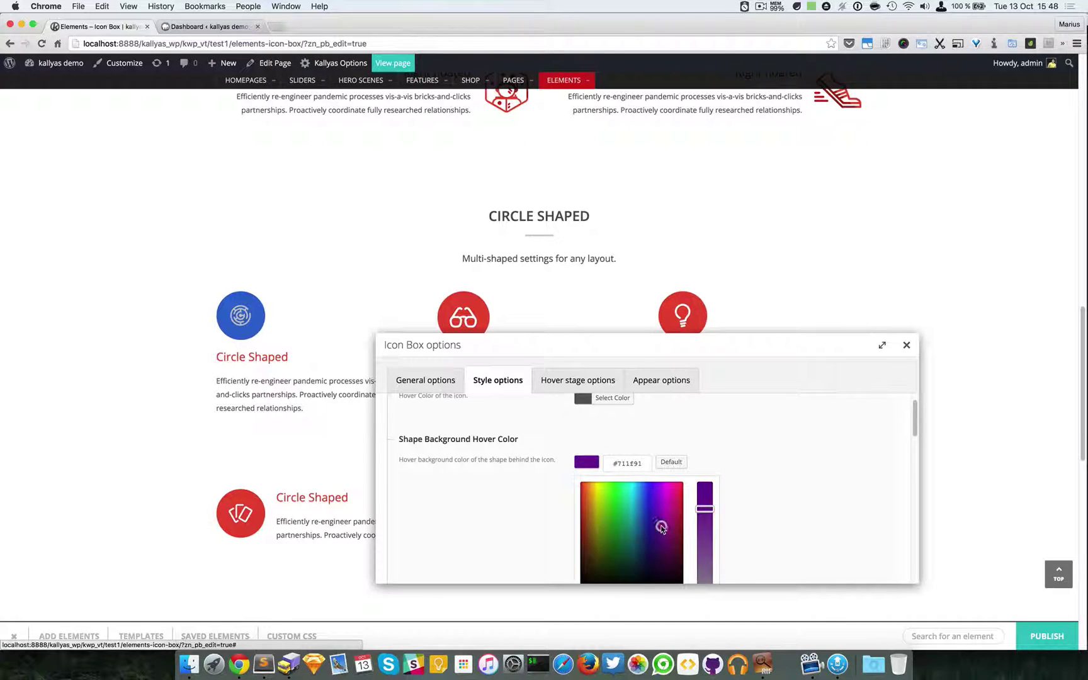
left_click(789, 469)
scroll(715, 454, "down", 2)
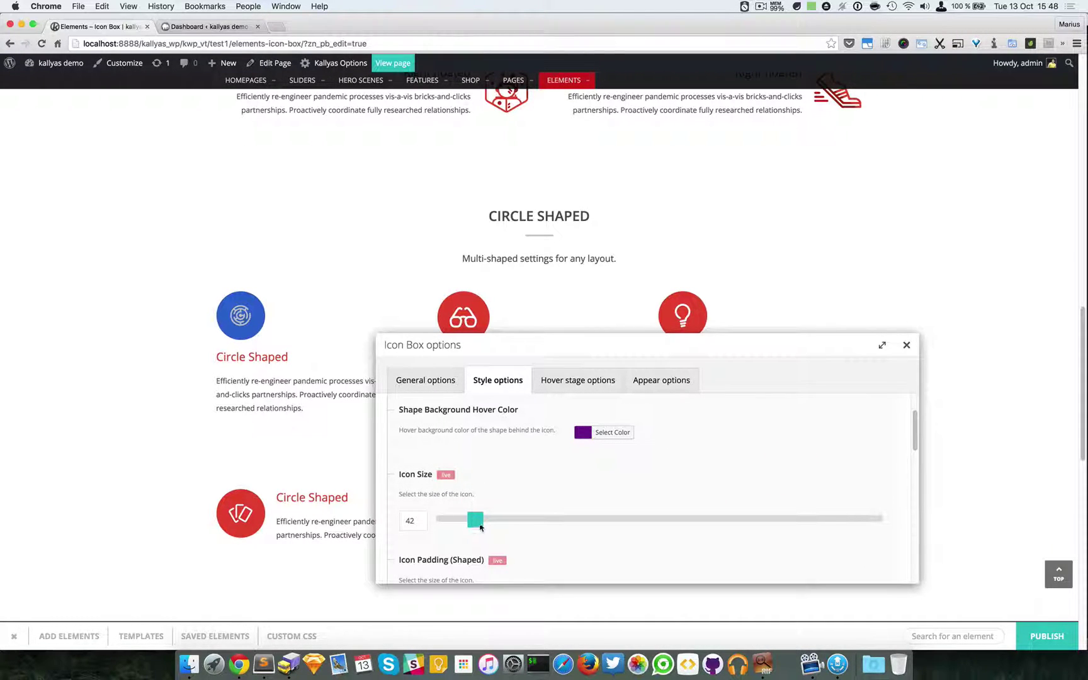
Try icon sizes from the maximum down to 385, then 65.
left_click_drag(479, 524, 868, 529)
left_click_drag(568, 344, 660, 312)
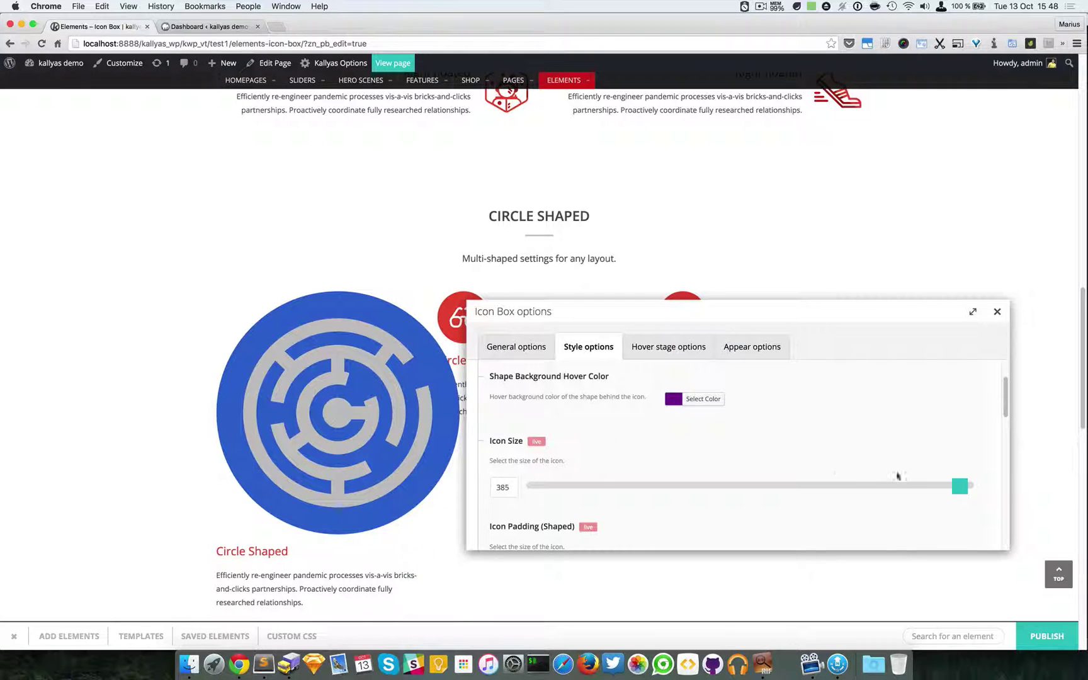
left_click_drag(956, 489, 649, 484)
scroll(646, 486, "down", 2)
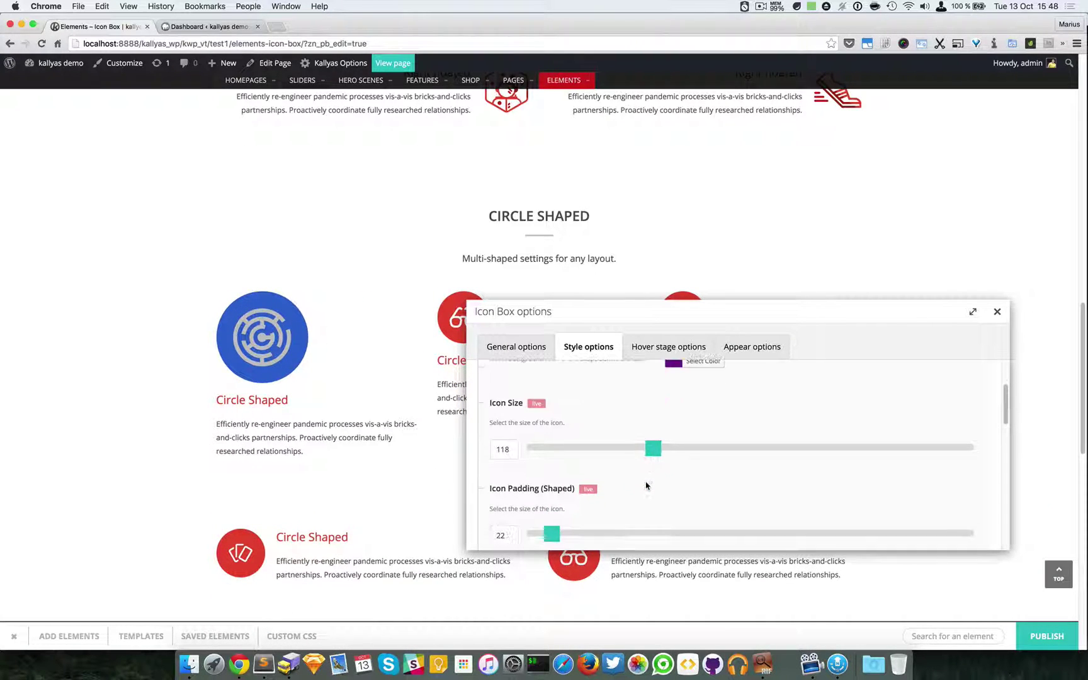
scroll(643, 483, "down", 1)
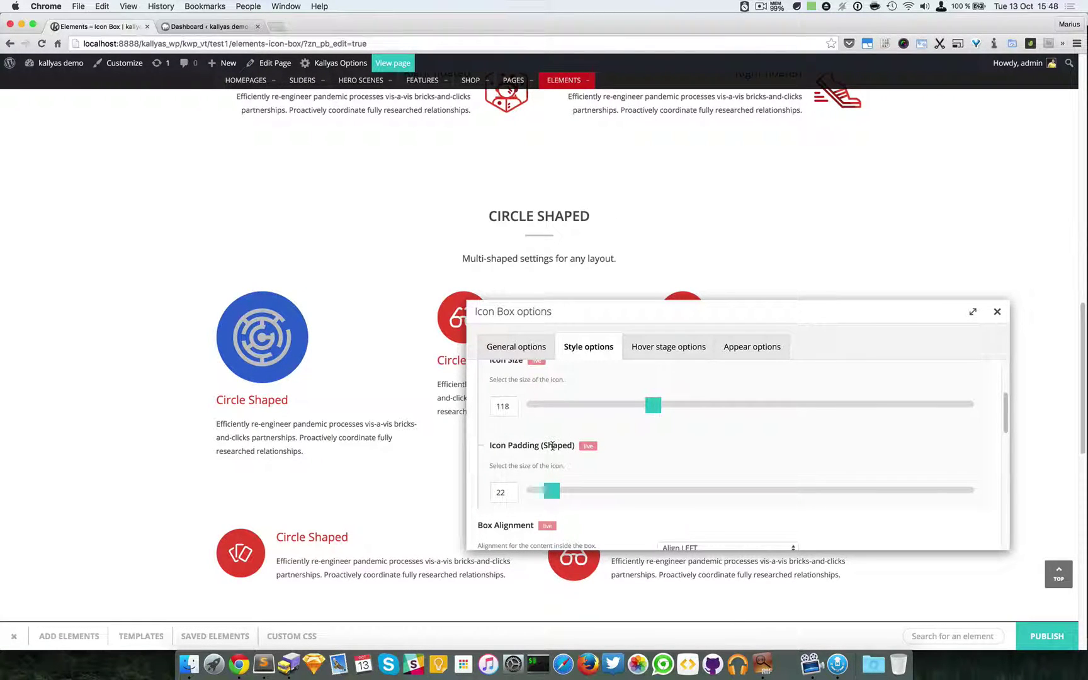
scroll(563, 454, "up", 3)
scroll(564, 455, "up", 2)
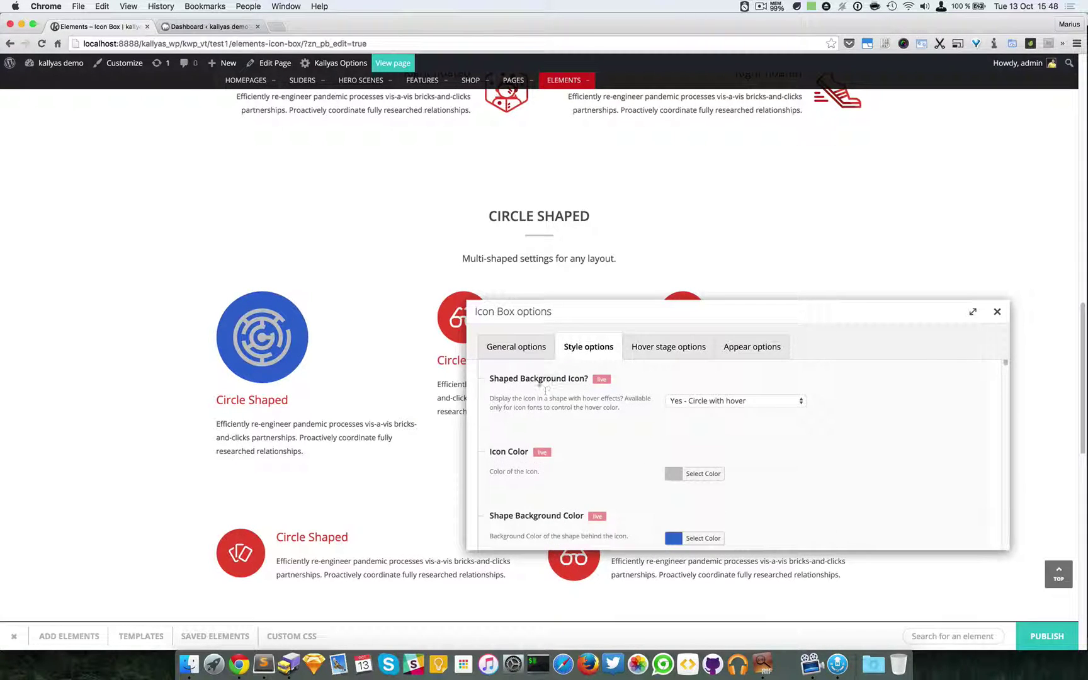
scroll(557, 442, "down", 6)
Tune shaped padding and icon size, settling on icon size 99 and padding 88.
left_click_drag(557, 430, 689, 435)
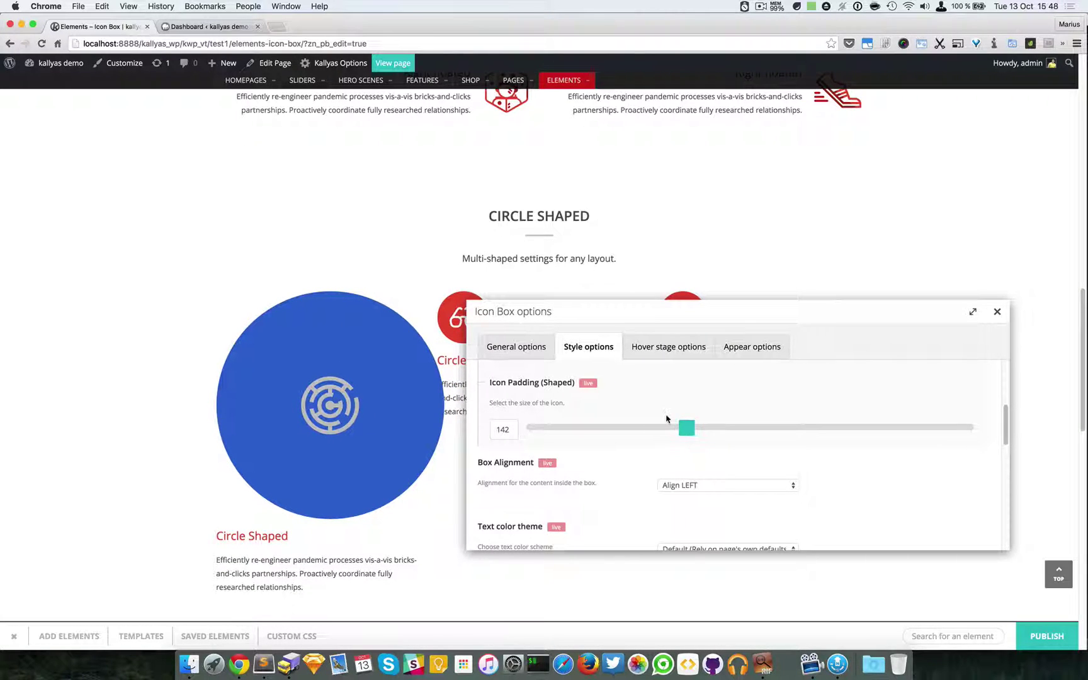
scroll(668, 419, "up", 2)
left_click_drag(653, 387, 632, 397)
left_click_drag(693, 476, 629, 473)
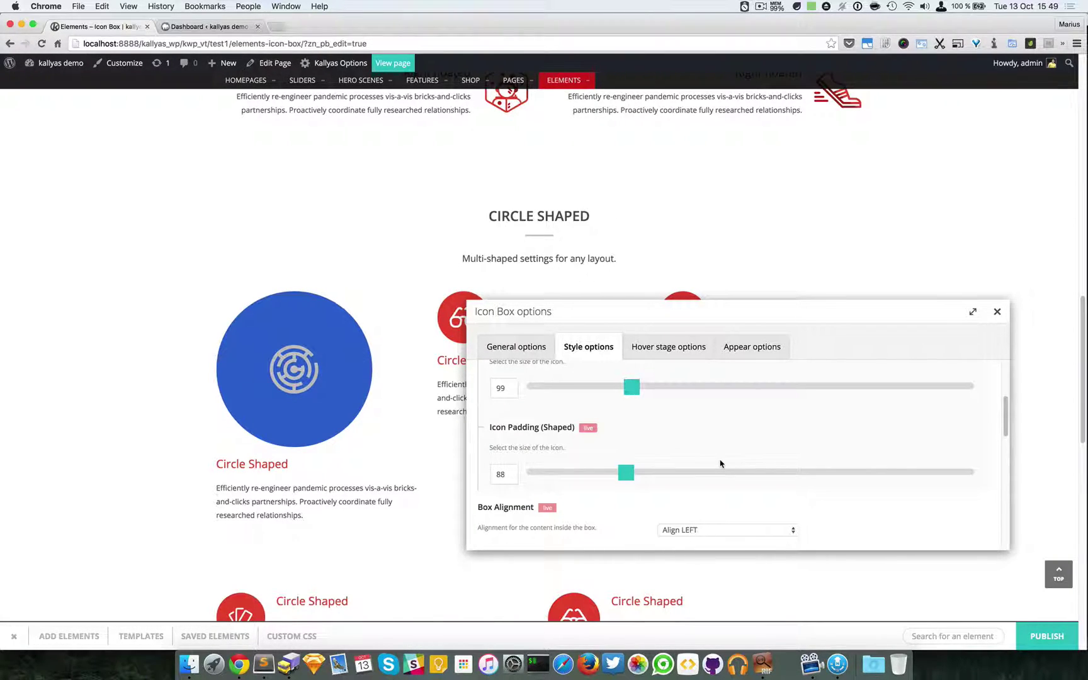
scroll(722, 462, "down", 3)
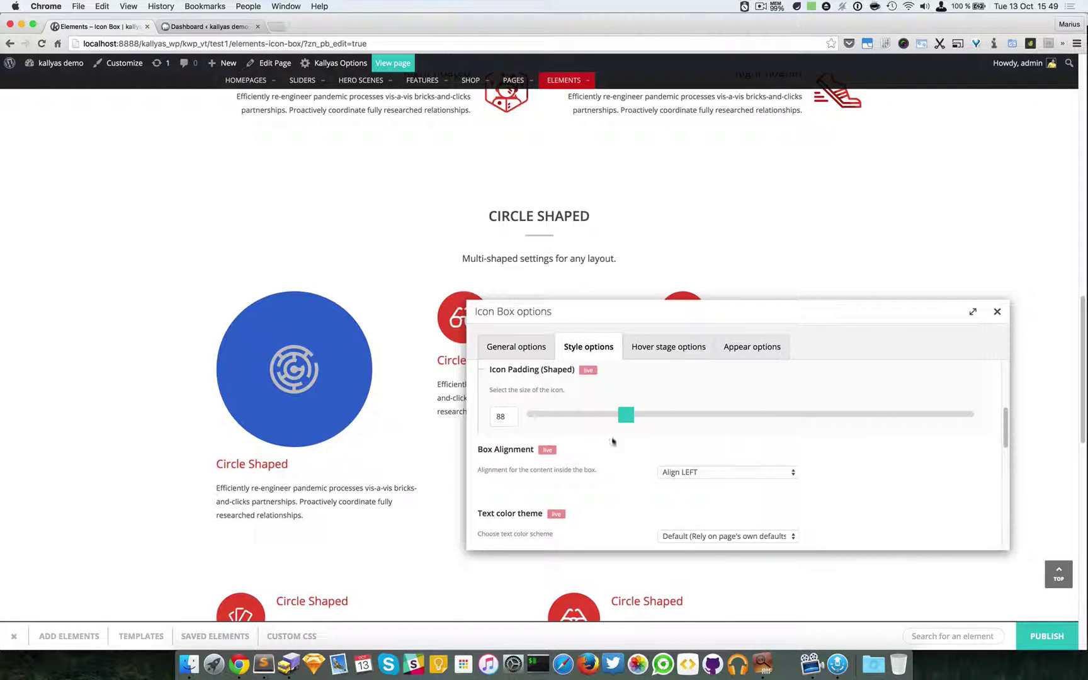
scroll(730, 445, "down", 1)
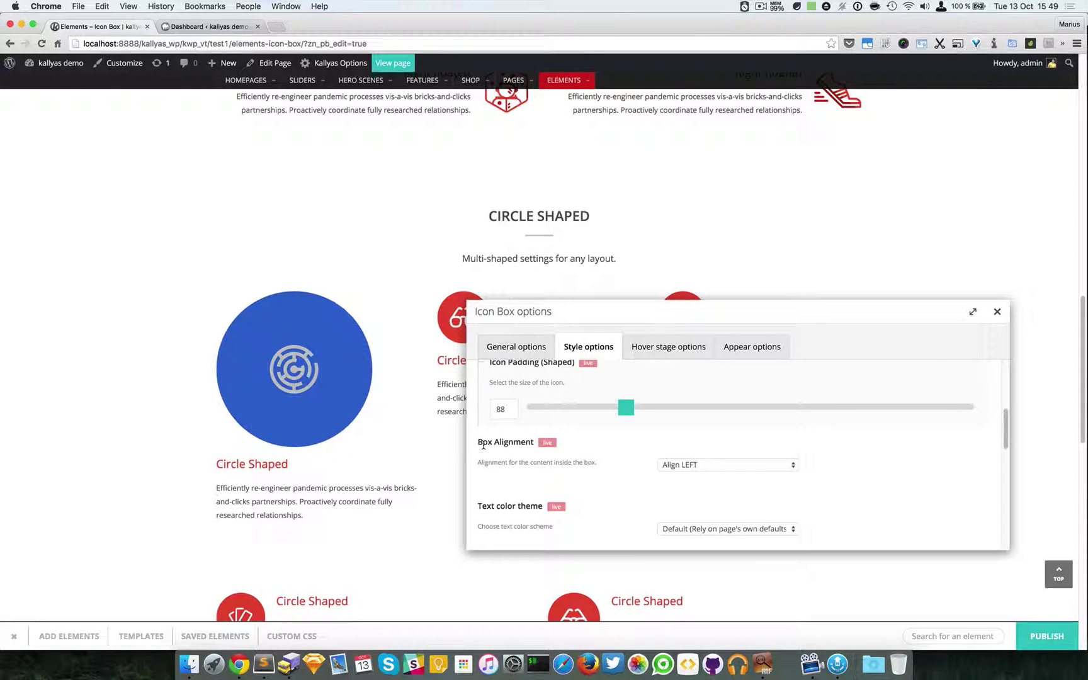
left_click(719, 465)
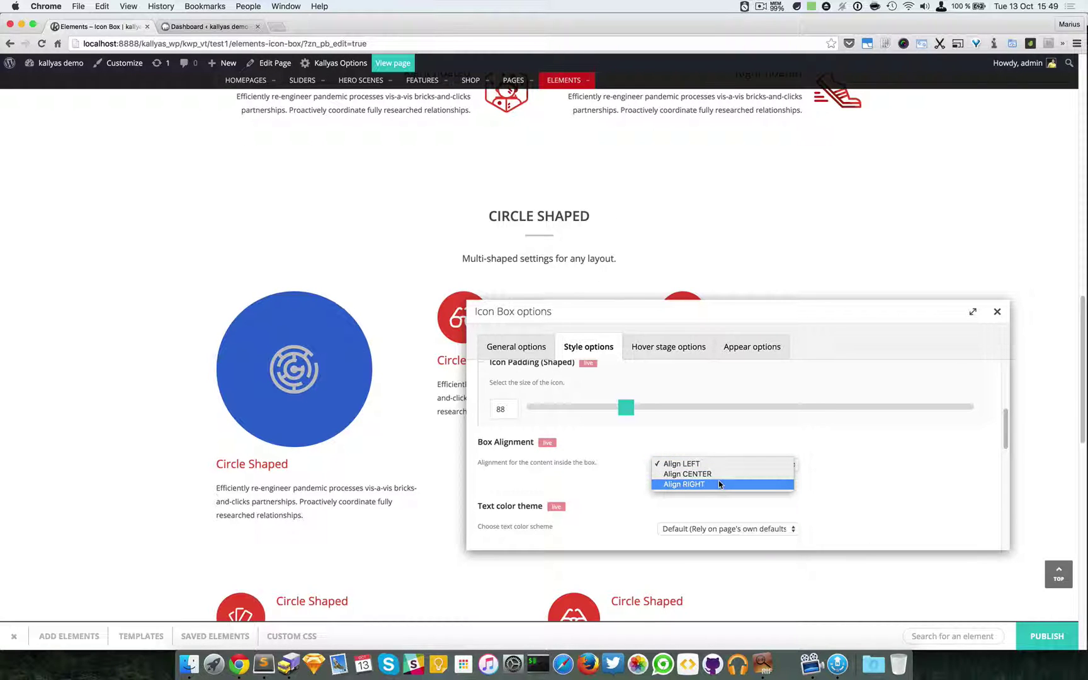
left_click(719, 483)
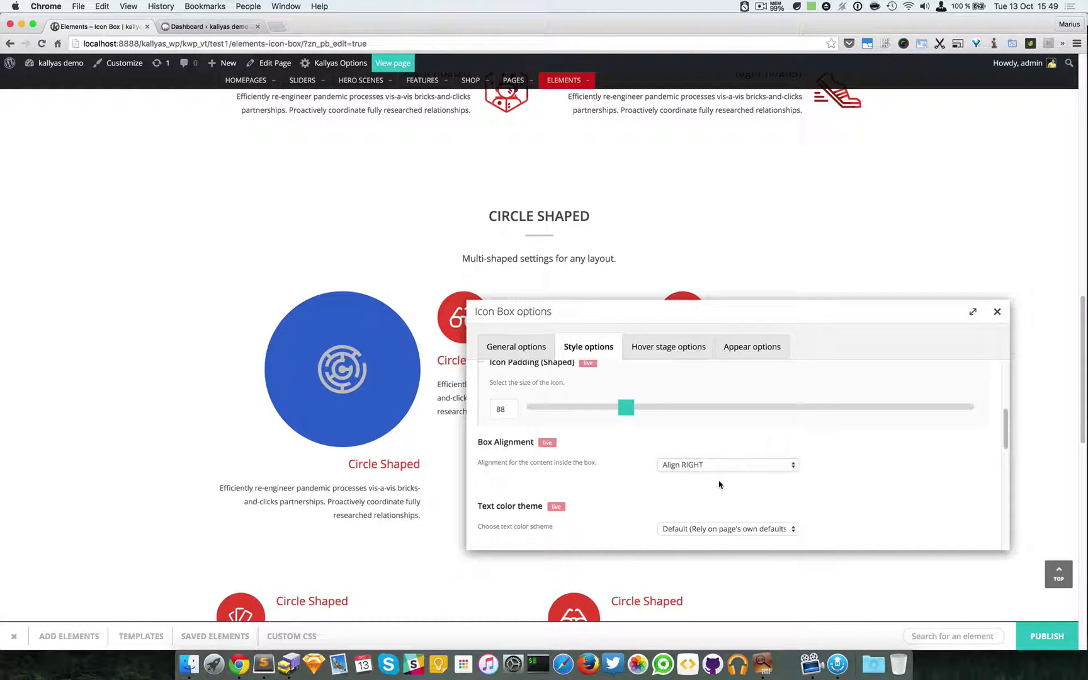
left_click(719, 463)
left_click(720, 453)
left_click(719, 466)
left_click(718, 452)
left_click_drag(690, 313, 742, 315)
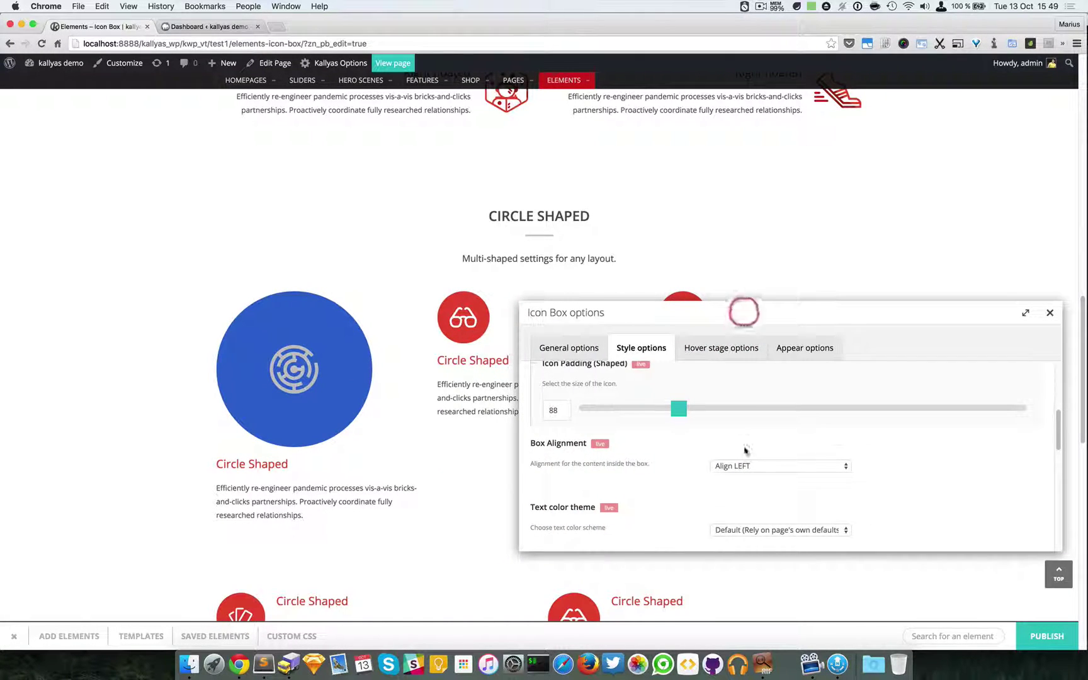
scroll(745, 452, "down", 2)
scroll(724, 479, "down", 1)
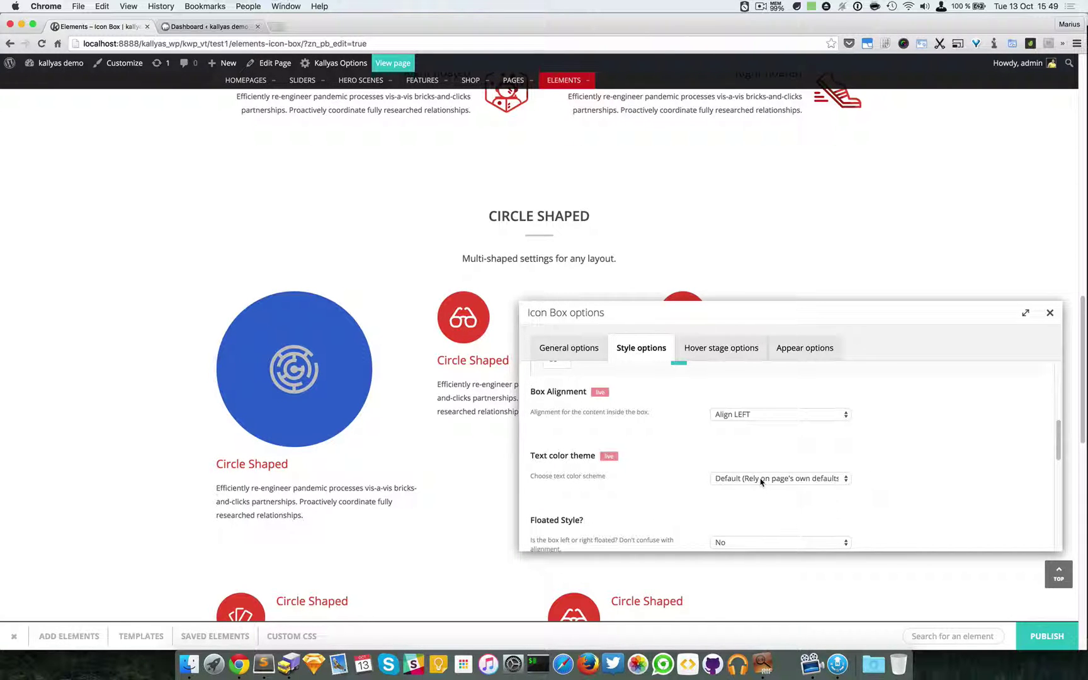
left_click(760, 482)
left_click(781, 478)
left_click(784, 477)
left_click(776, 489)
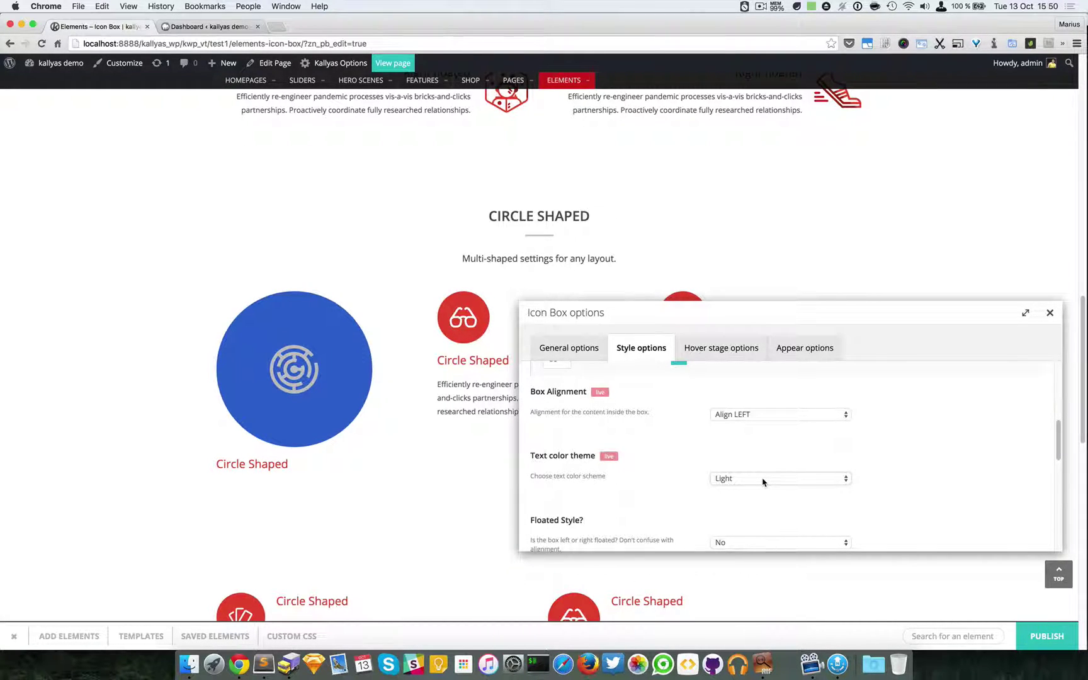
left_click(763, 483)
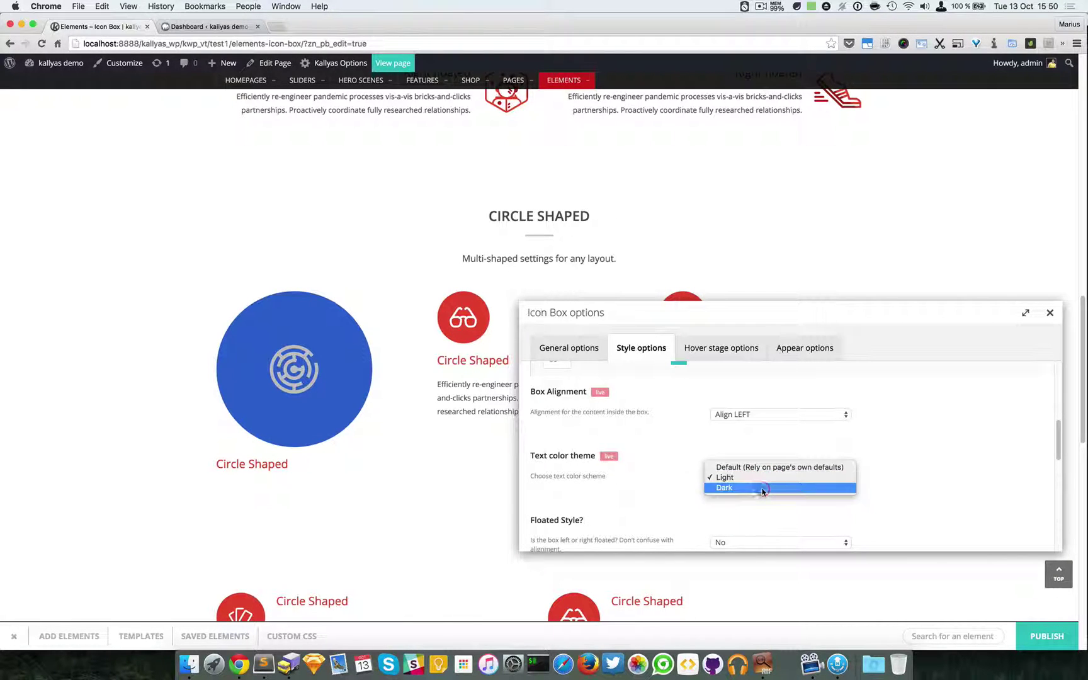
left_click(761, 489)
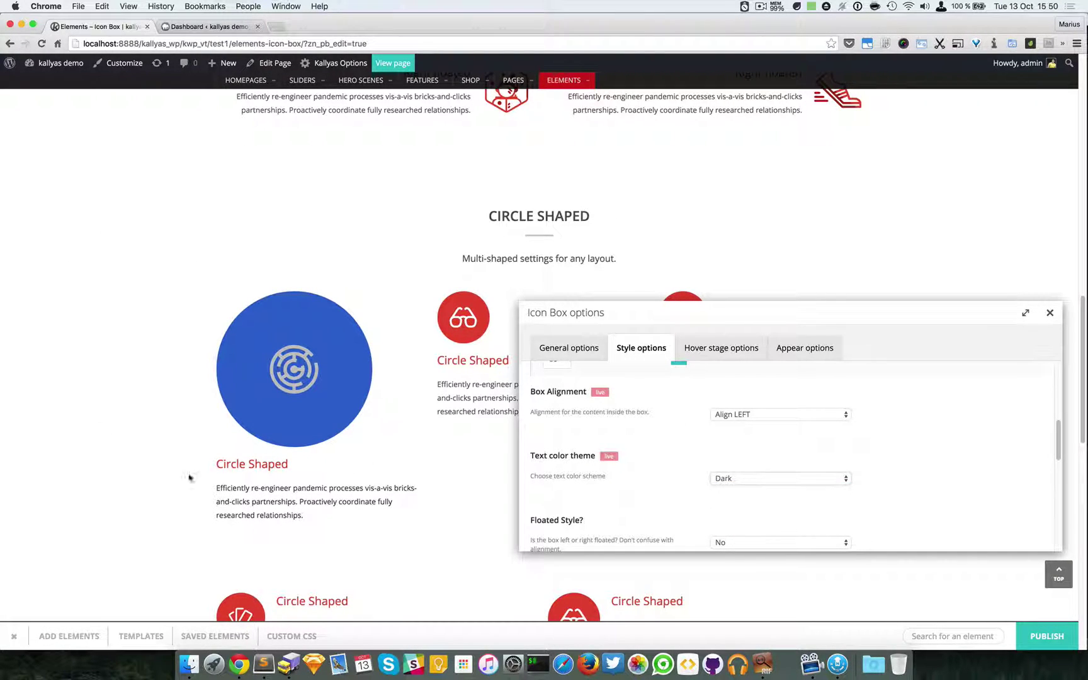
left_click(738, 478)
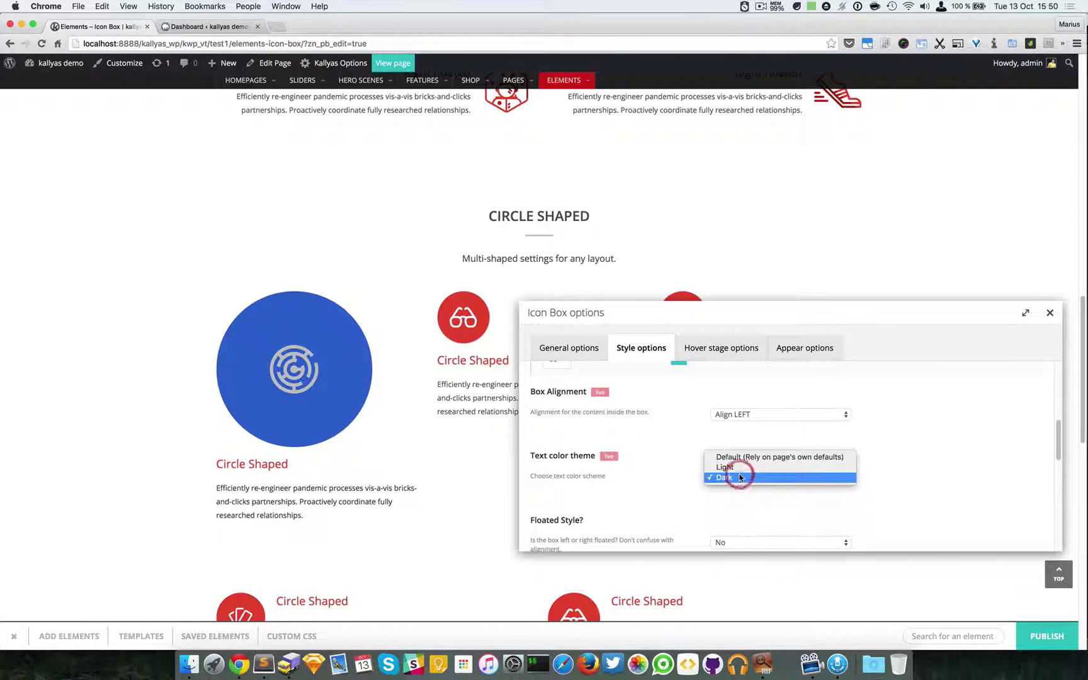
left_click(816, 456)
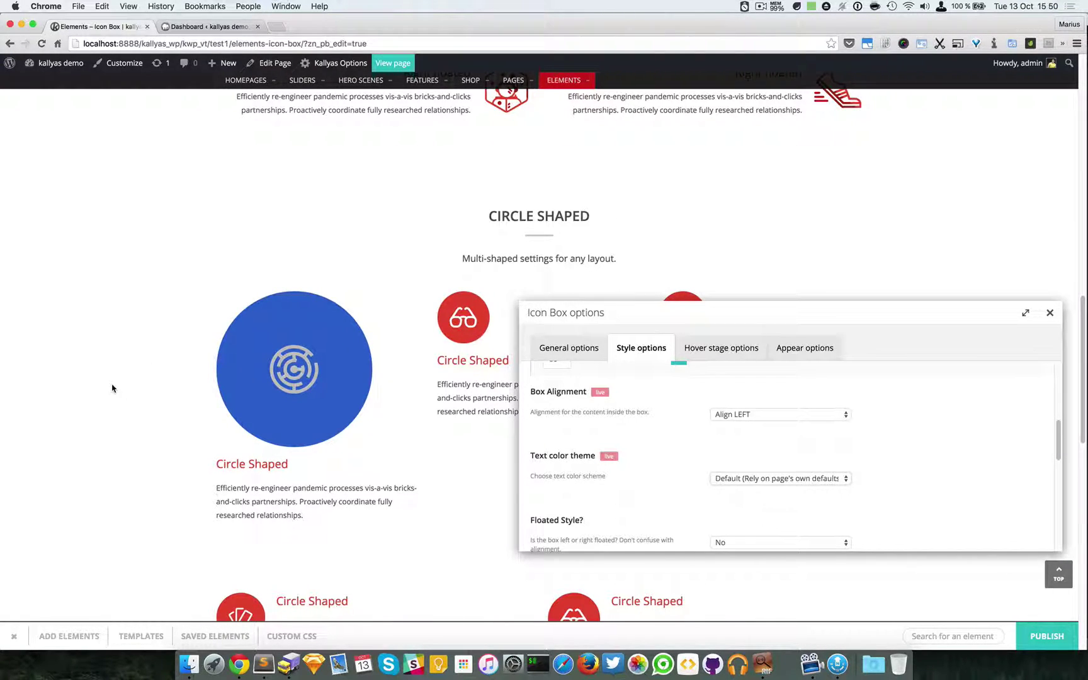
Set Floated Style to 'Yes - Left floated'.
scroll(718, 489, "down", 3)
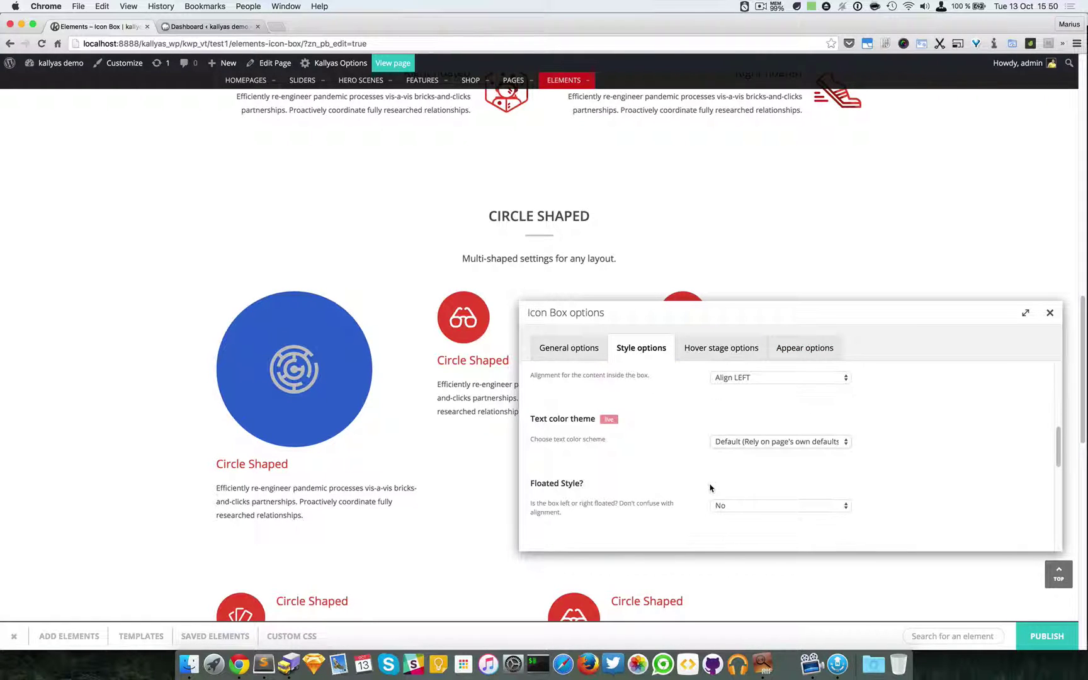
left_click(724, 493)
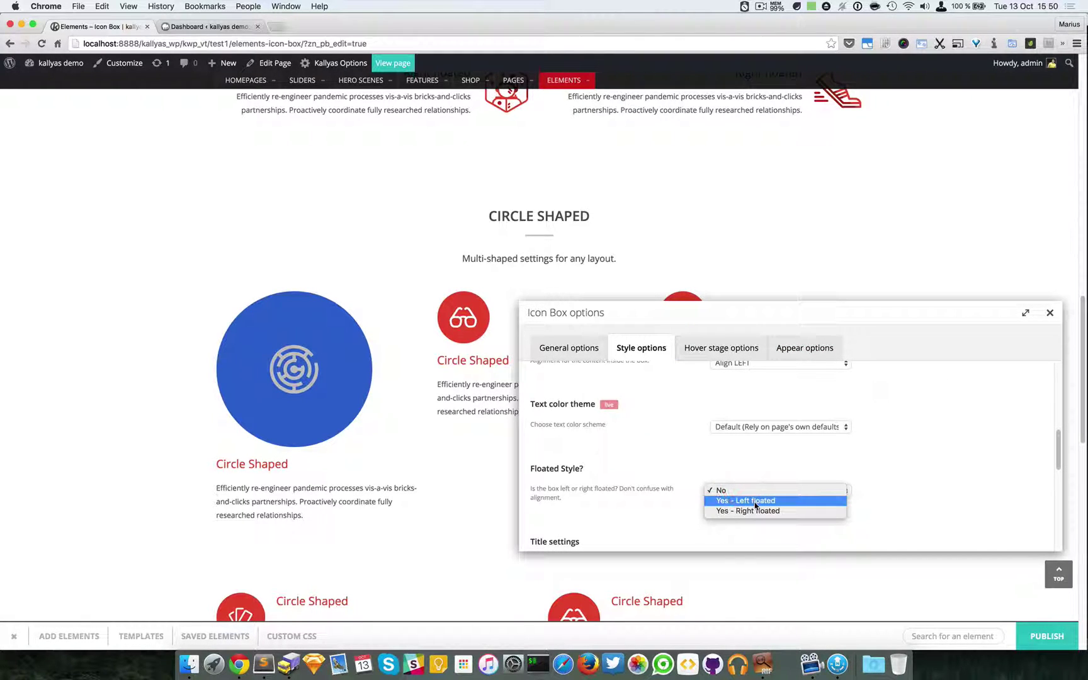
left_click(755, 502)
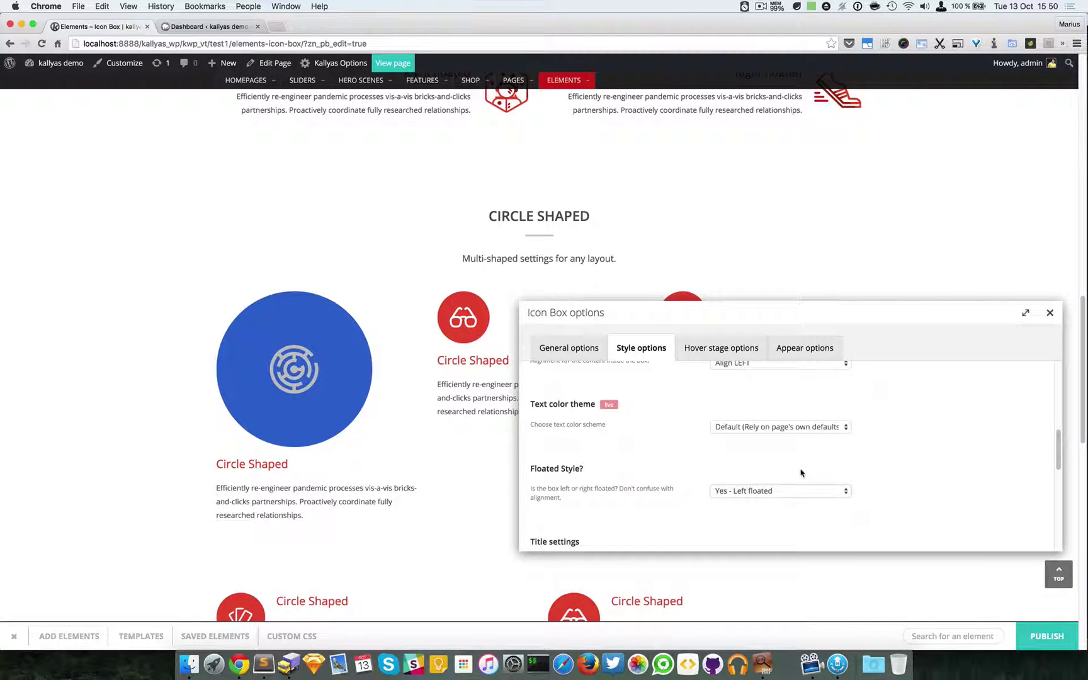
scroll(762, 492, "down", 1)
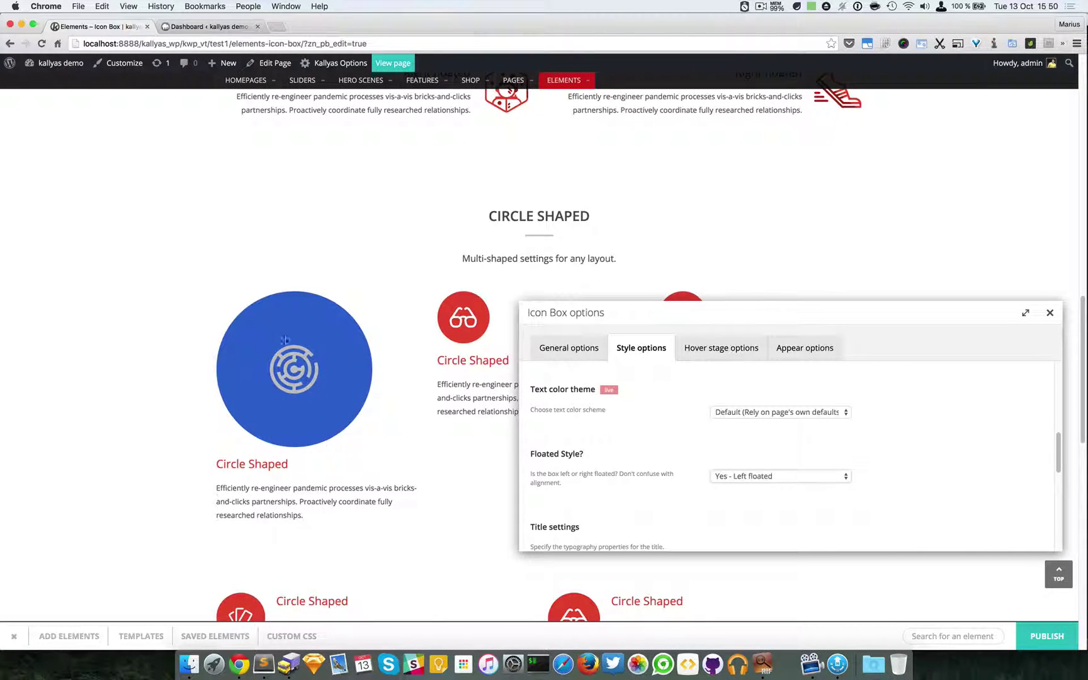
Move the options window aside and scroll down to the Title settings.
scroll(376, 500, "up", 5)
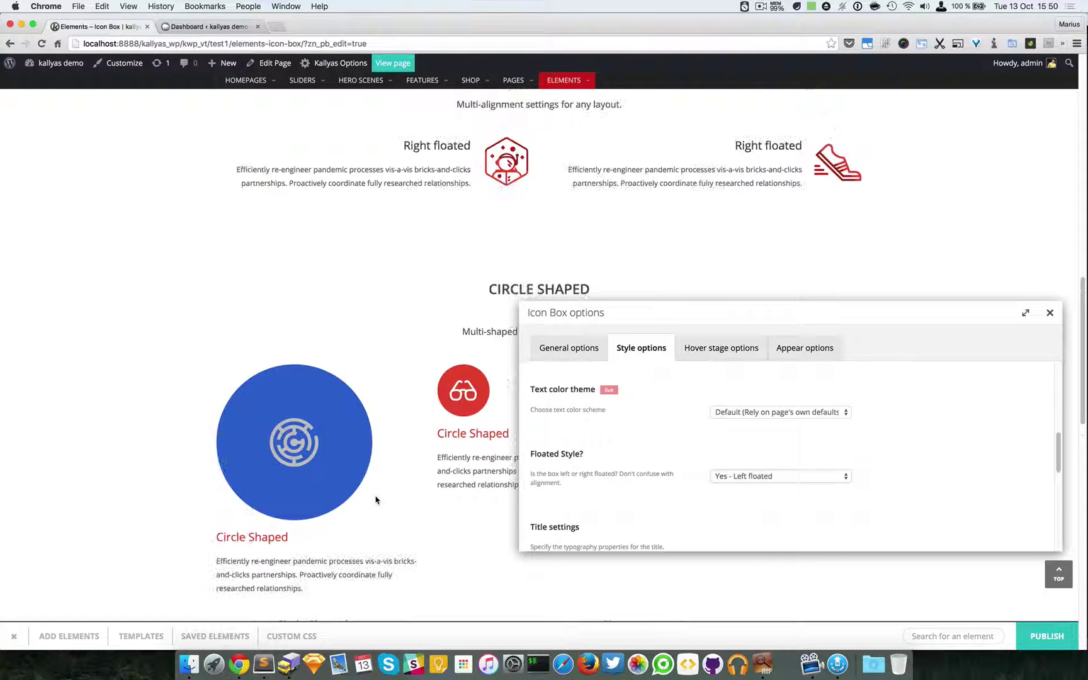
scroll(376, 499, "up", 4)
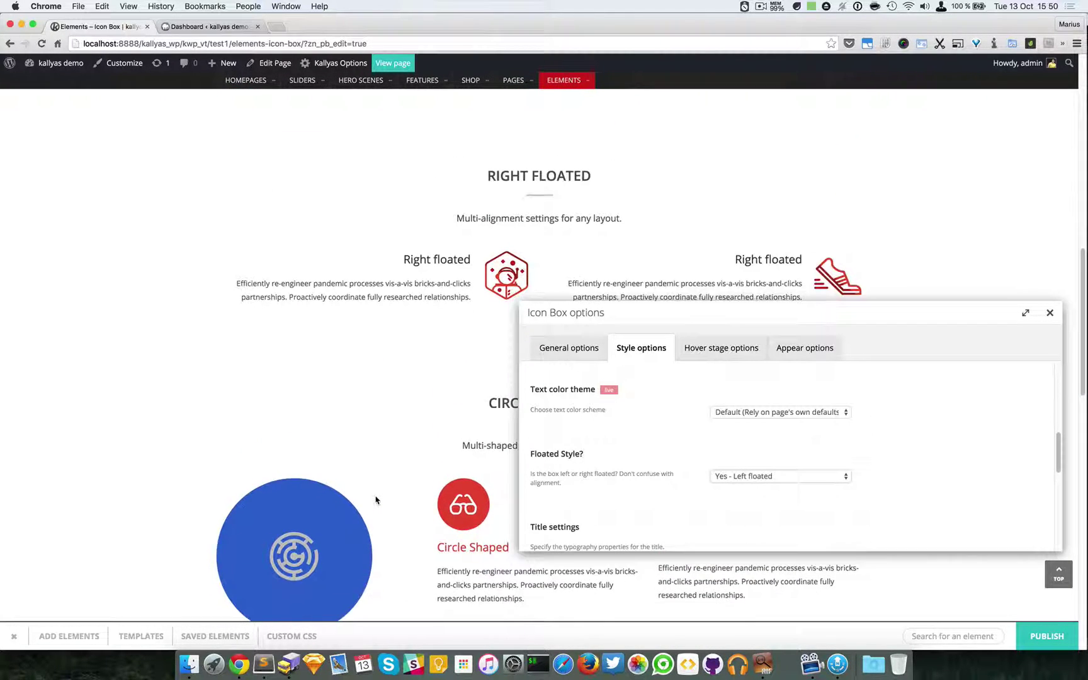
left_click_drag(622, 306, 754, 294)
scroll(317, 324, "up", 6)
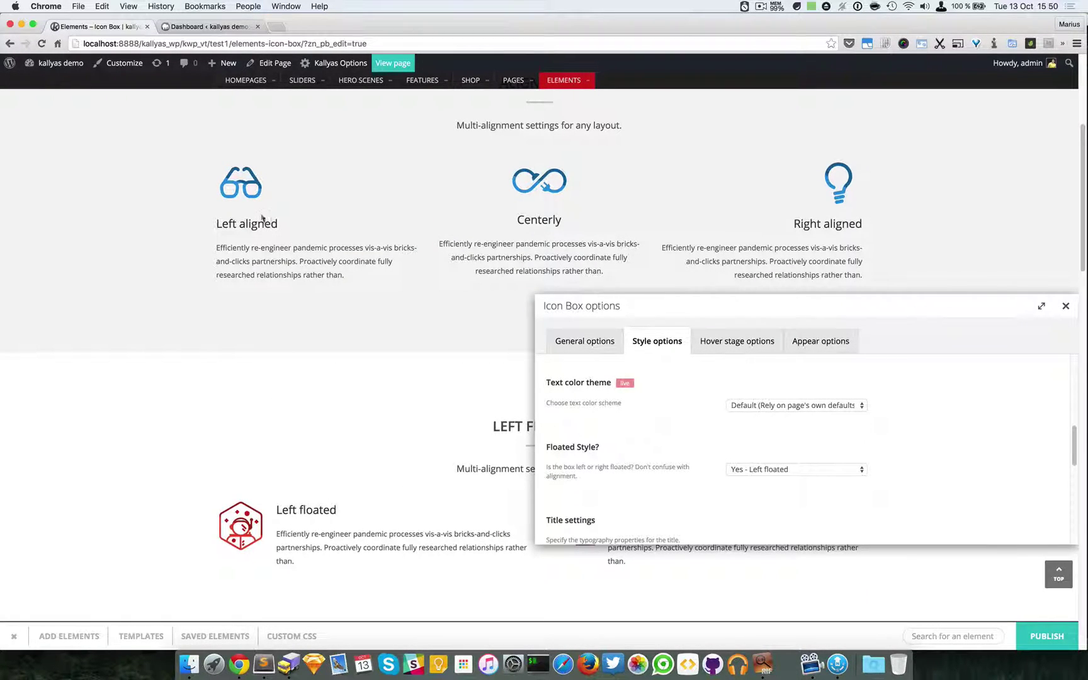
scroll(341, 396, "down", 1)
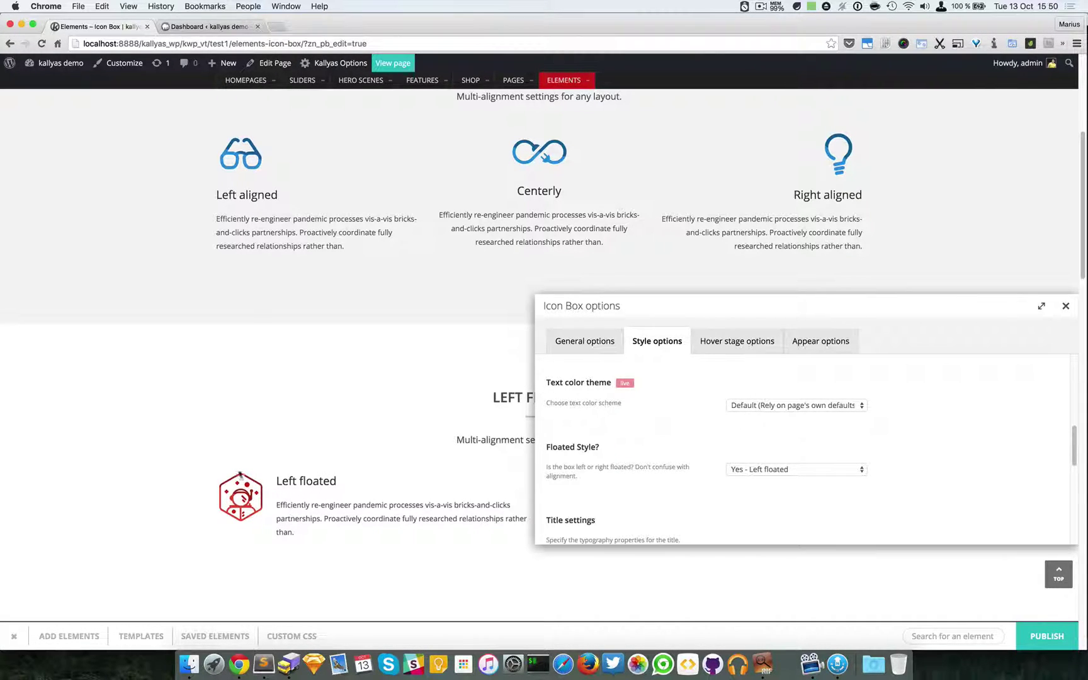
scroll(241, 507, "down", 1)
scroll(241, 507, "down", 5)
scroll(238, 401, "down", 4)
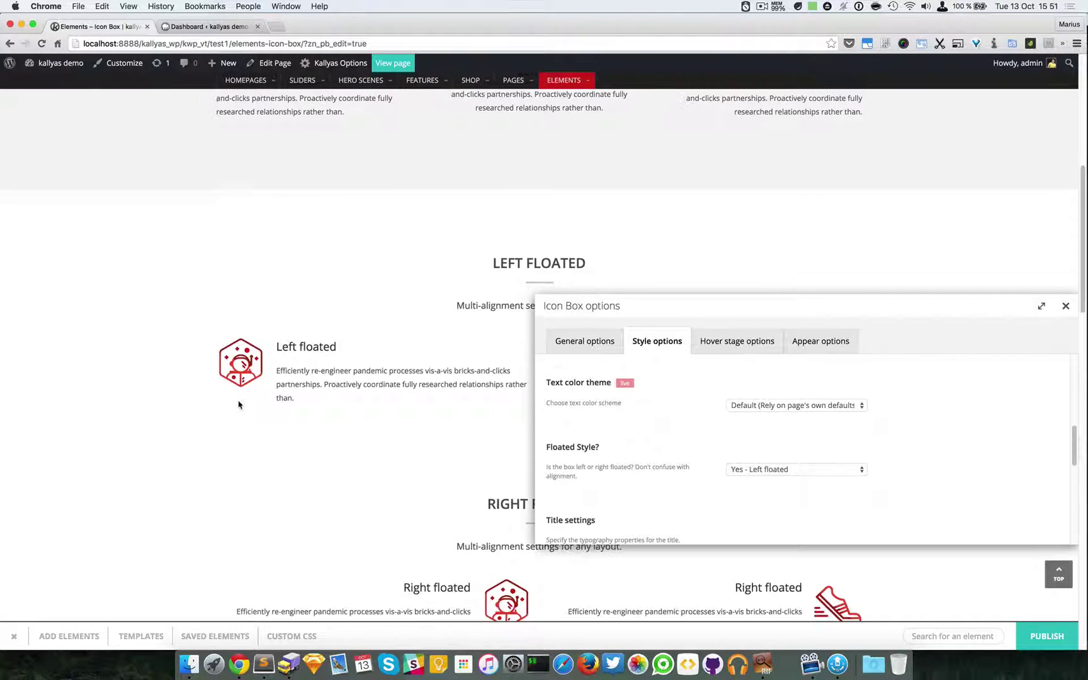
scroll(502, 557, "down", 1)
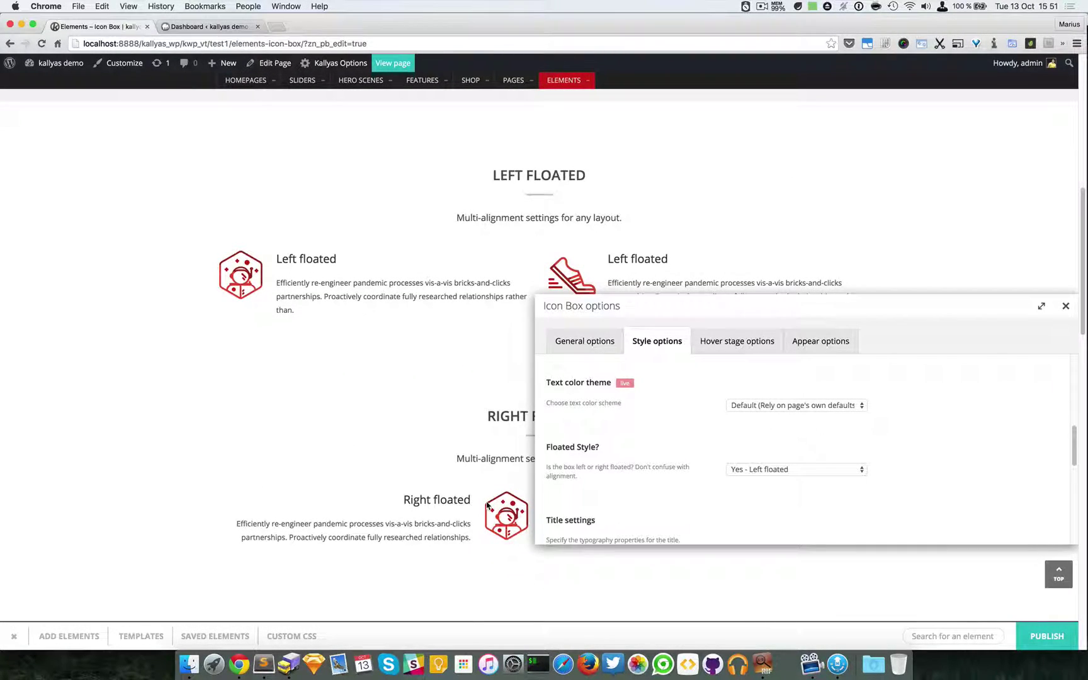
scroll(477, 543, "down", 15)
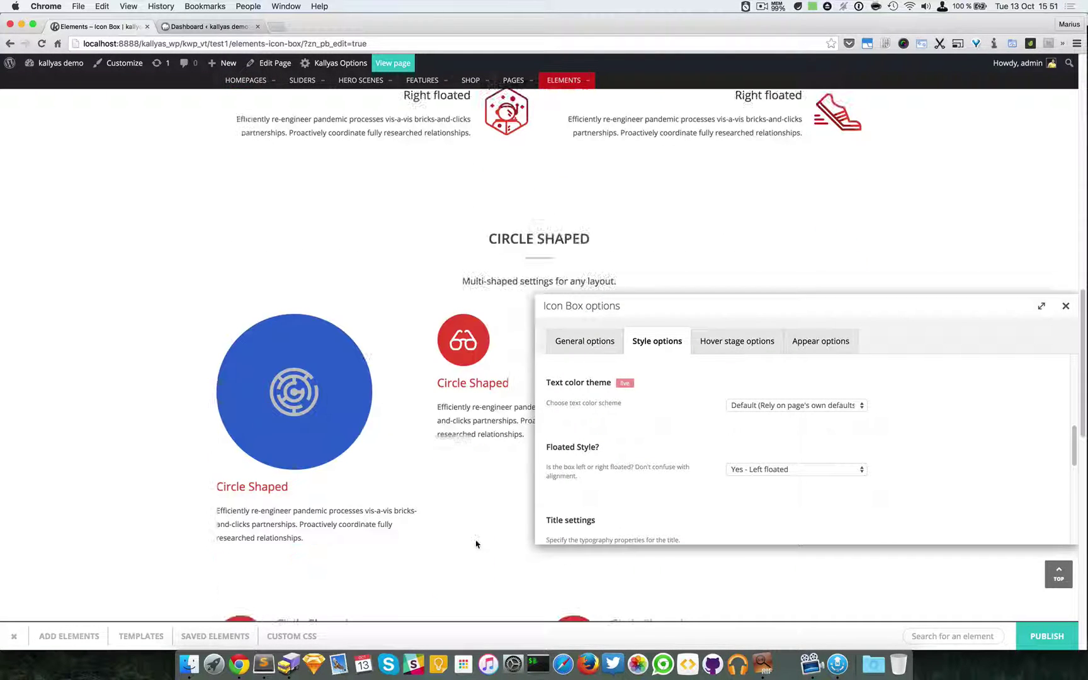
scroll(692, 481, "down", 4)
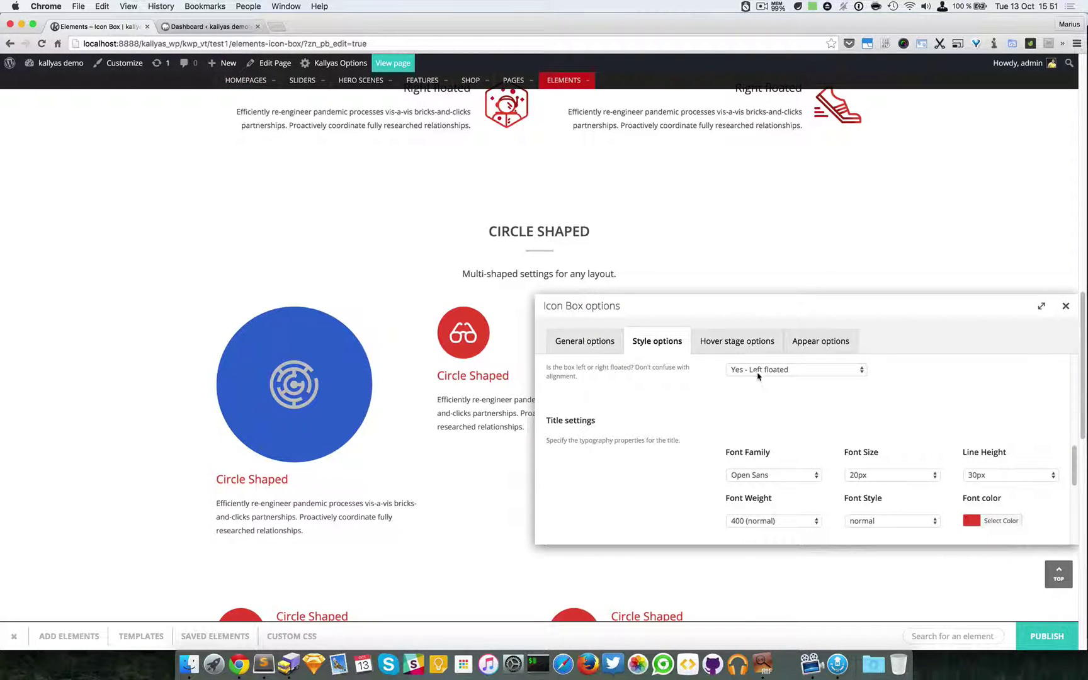
Set the title font to Montserrat, 27px size, 27px line height.
left_click(759, 372)
left_click(743, 360)
scroll(677, 444, "down", 2)
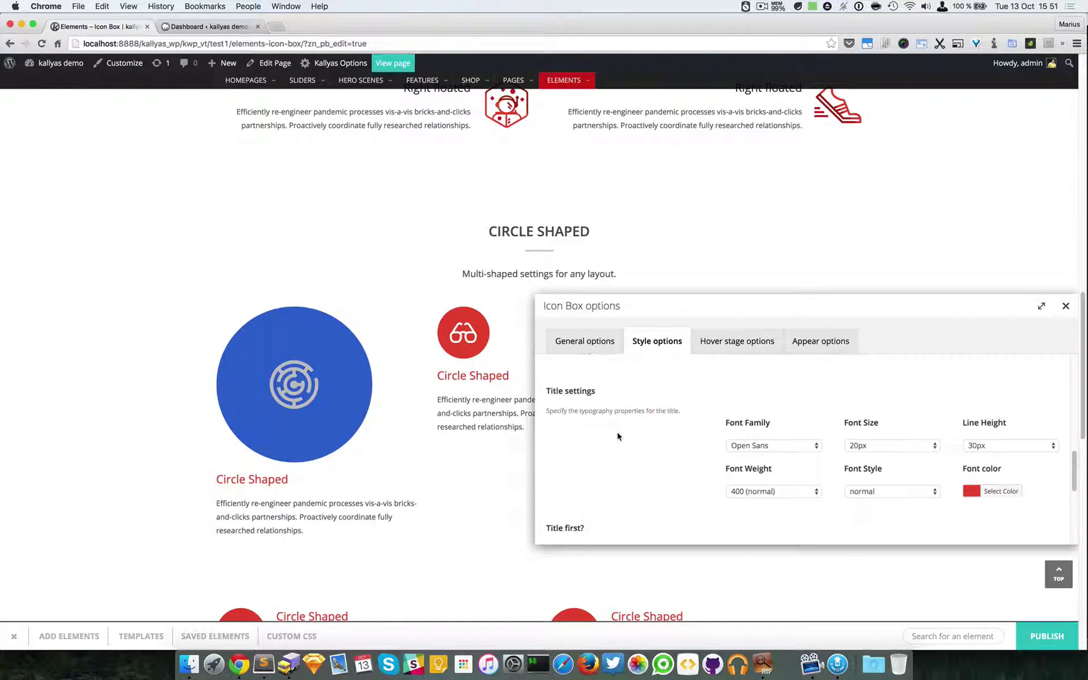
scroll(637, 405, "down", 1)
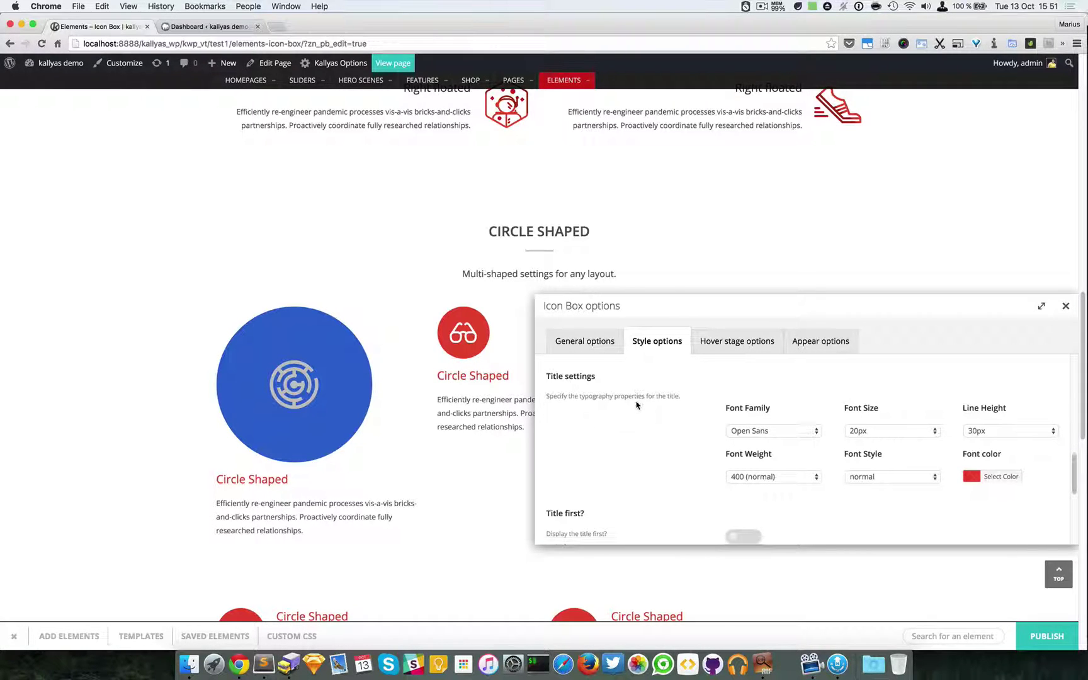
left_click(763, 432)
left_click(771, 419)
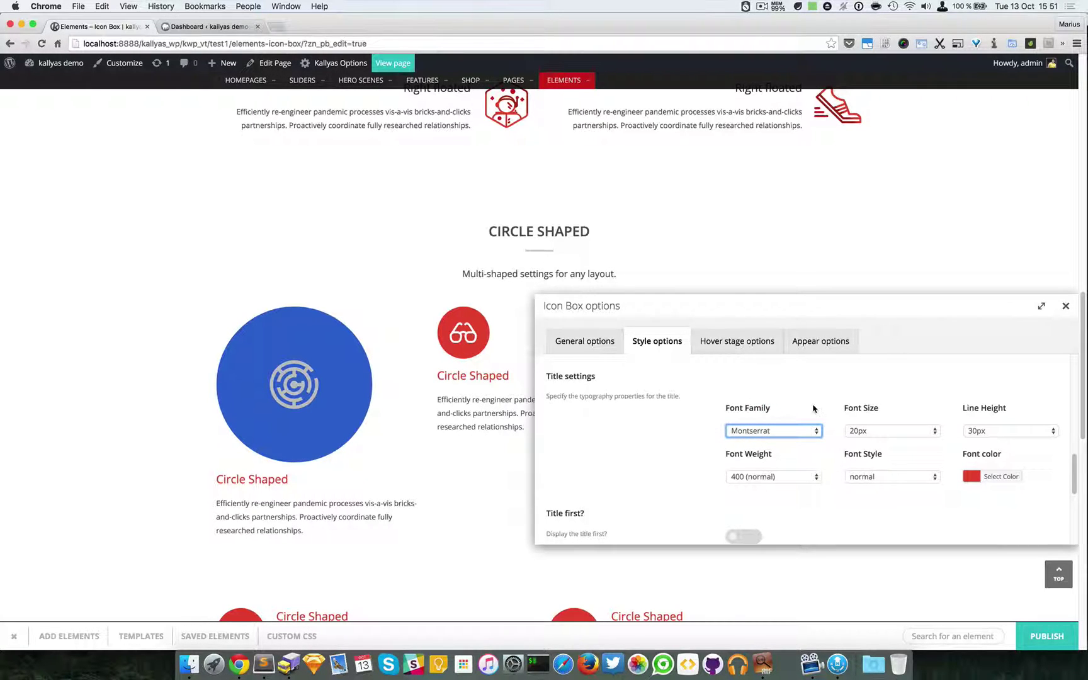
left_click(882, 435)
left_click(886, 501)
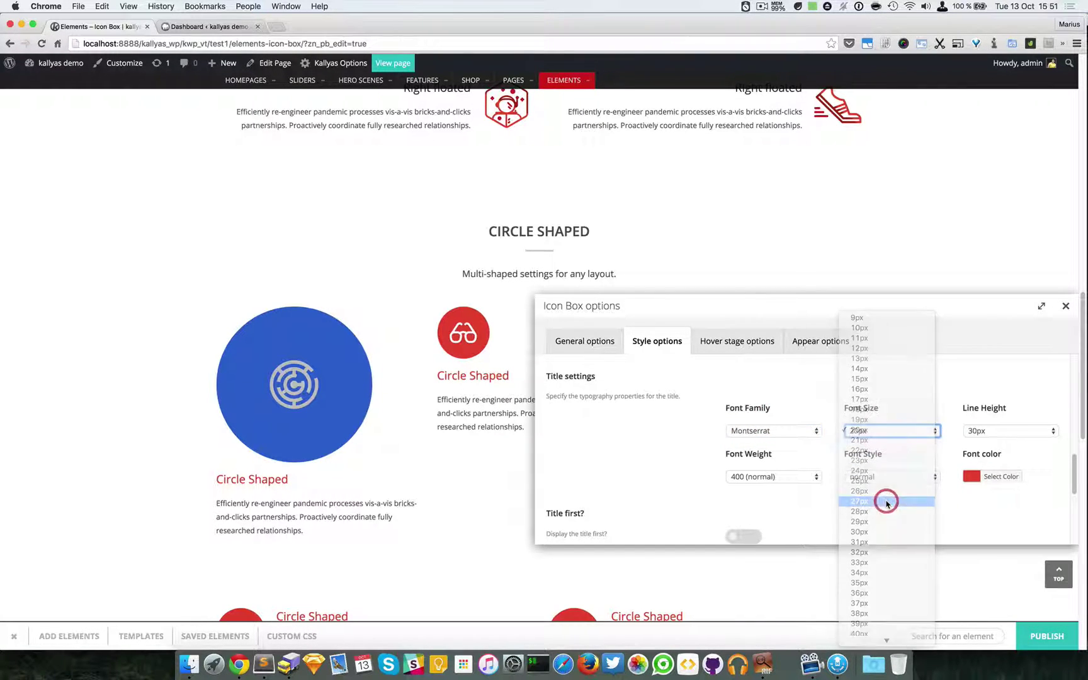
left_click(991, 433)
left_click(994, 394)
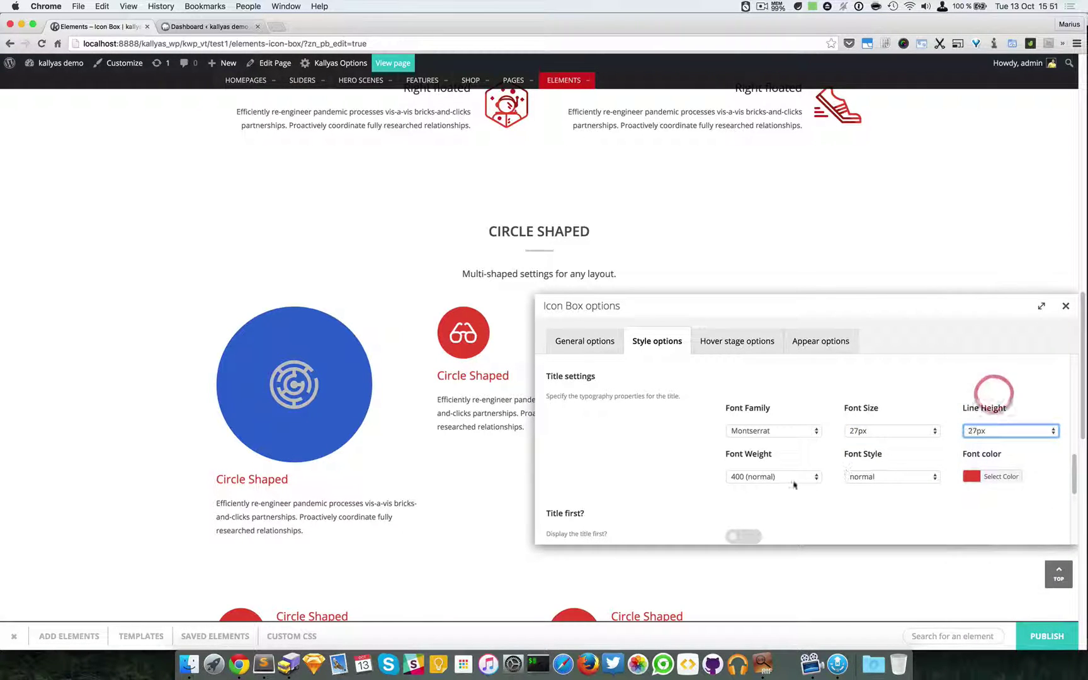
Make the title font weight 700, italic, with a blue font colour.
left_click(744, 483)
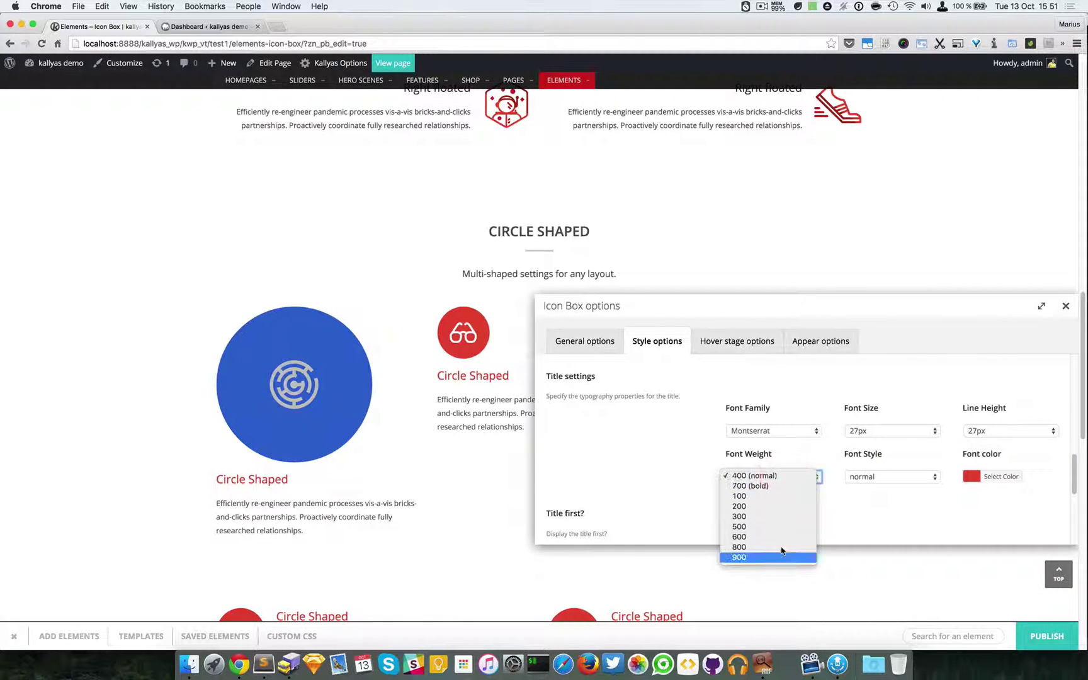
left_click(775, 491)
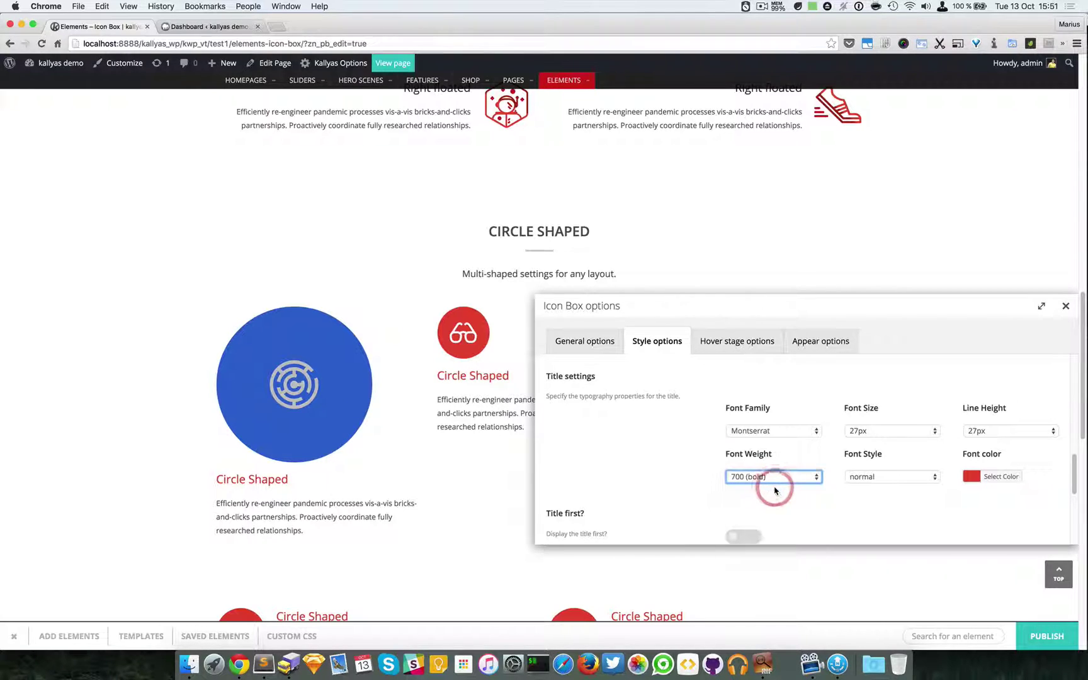
left_click(890, 484)
left_click(893, 490)
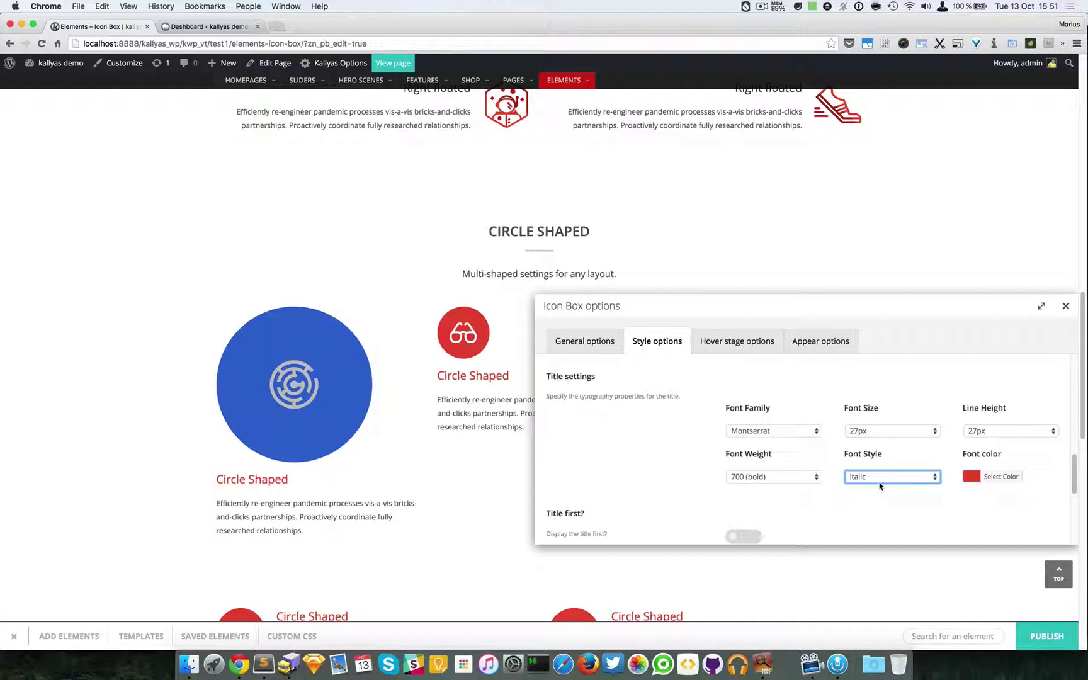
left_click(971, 479)
scroll(937, 475, "down", 3)
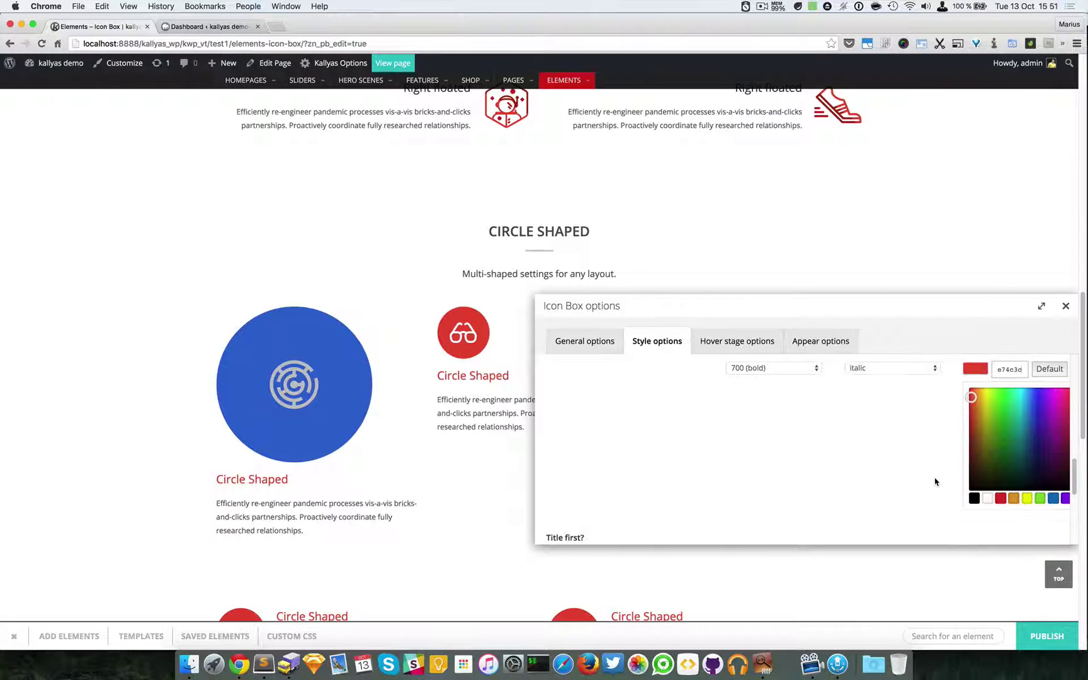
left_click_drag(1020, 437, 1031, 407)
left_click(846, 460)
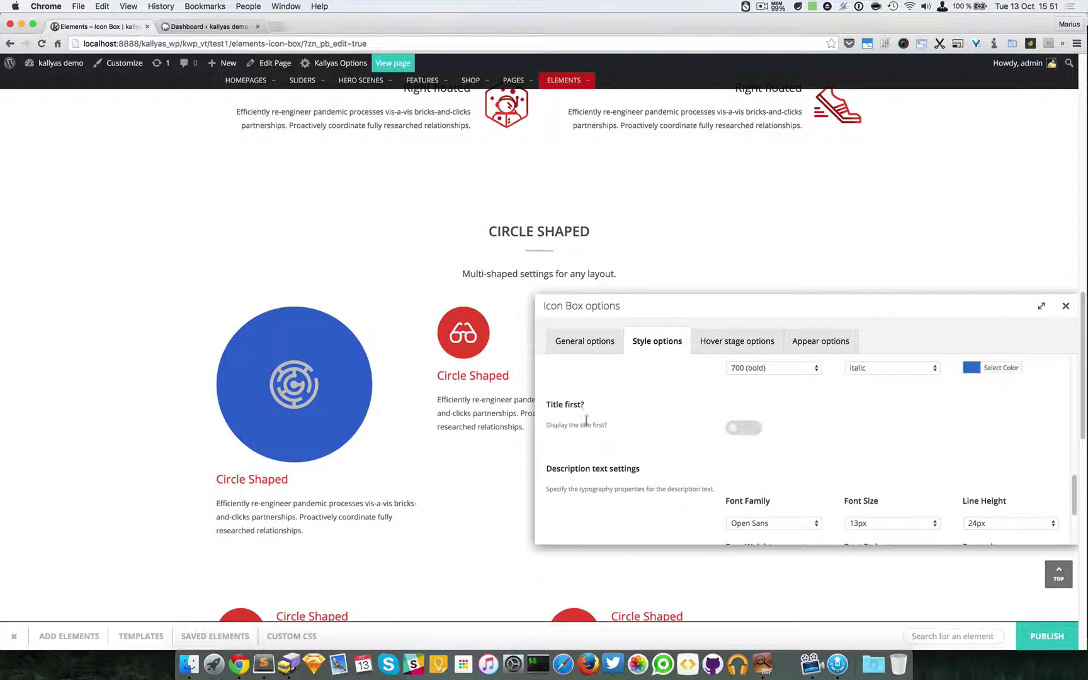
scroll(701, 504, "down", 3)
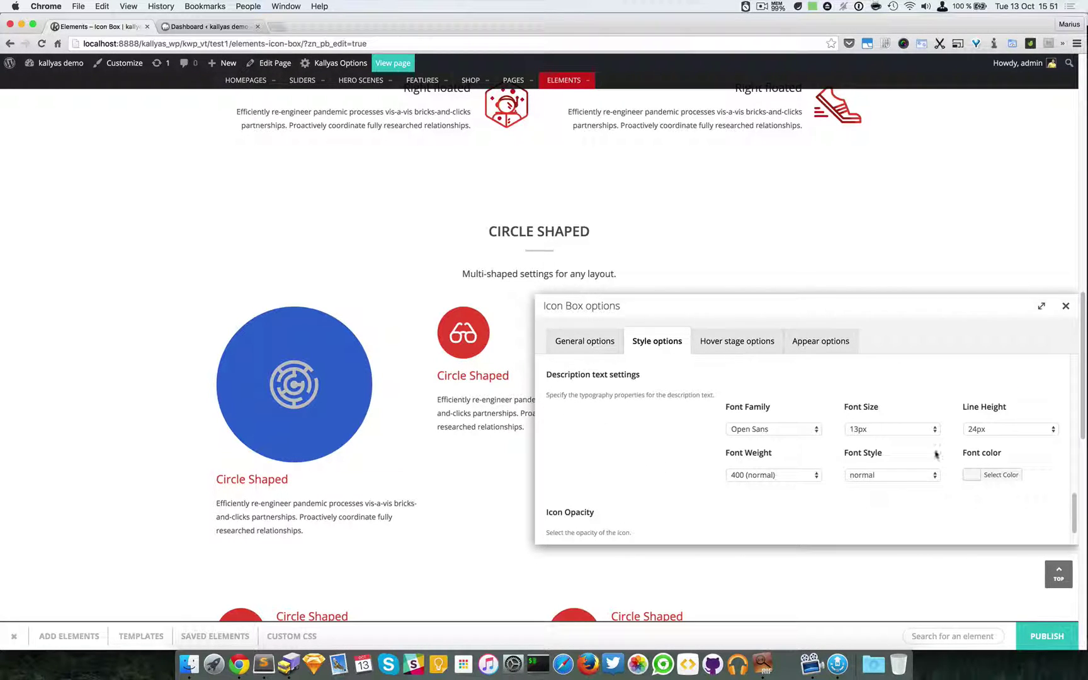
scroll(762, 439, "up", 1)
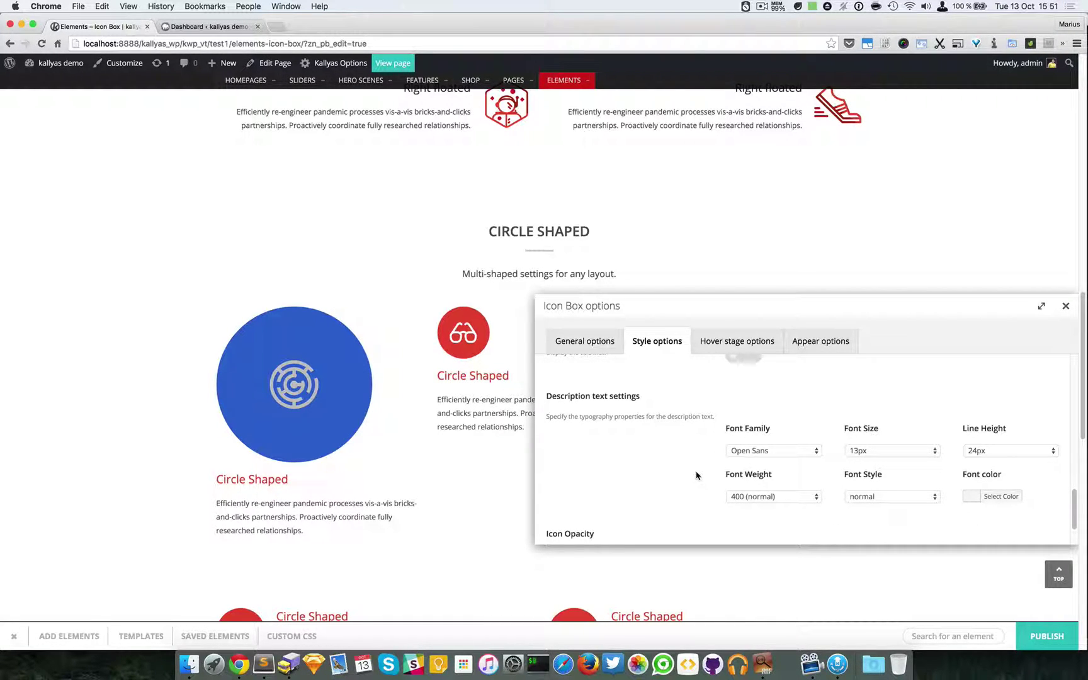
Lower the Icon Opacity slider from 100 through 55 to 40.
scroll(697, 476, "up", 4)
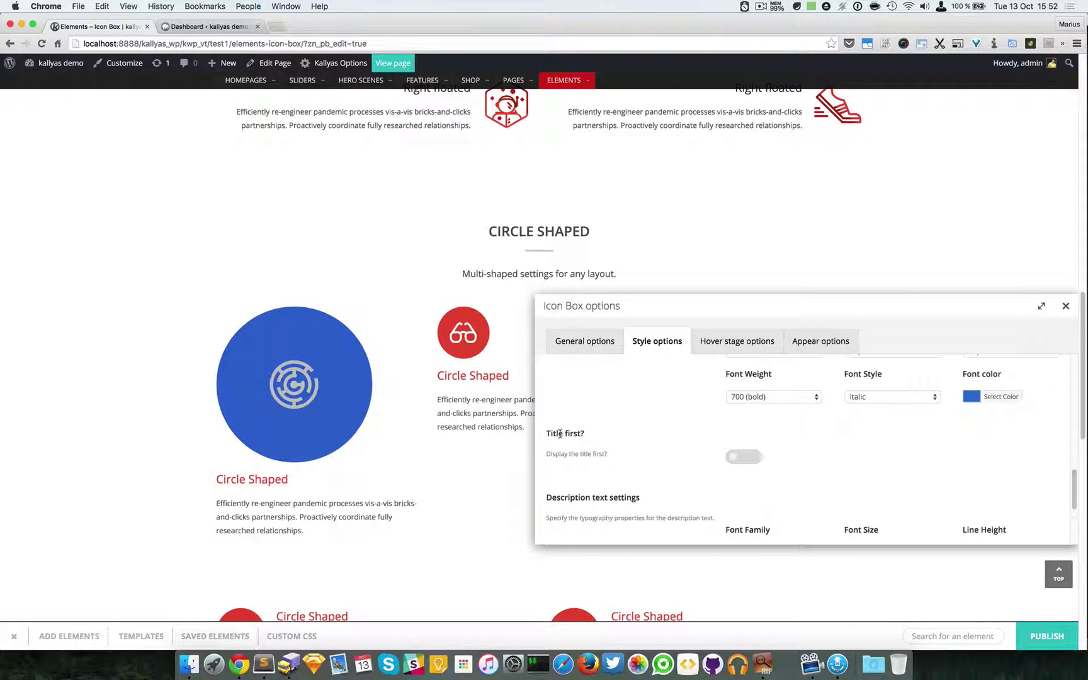
left_click_drag(545, 434, 582, 435)
left_click(595, 432)
scroll(873, 451, "down", 5)
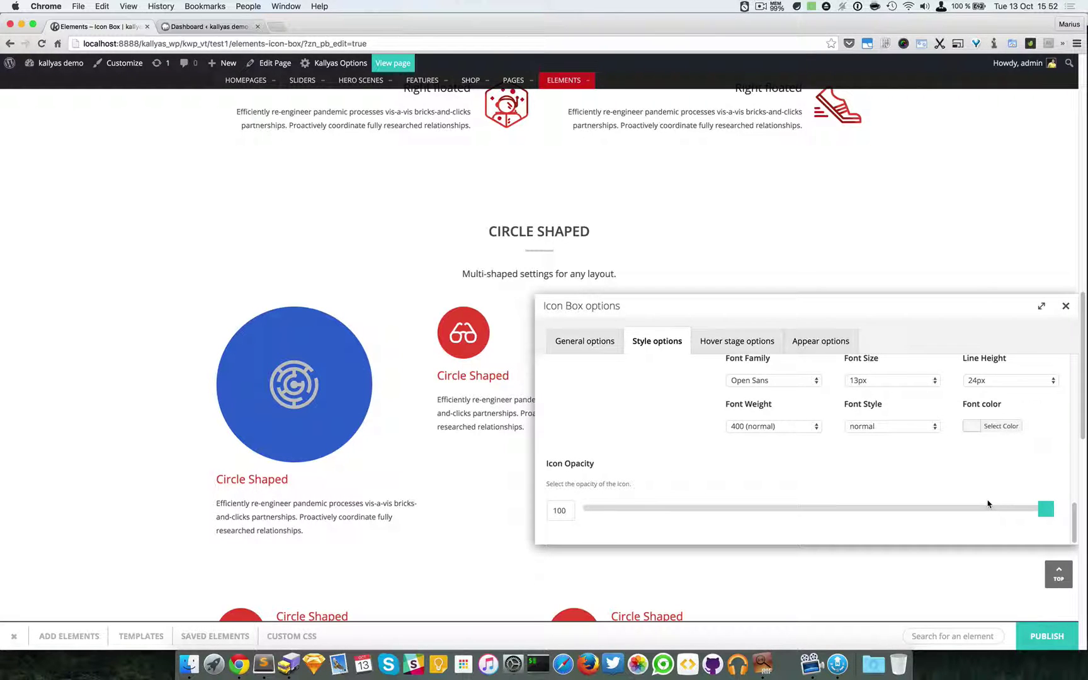
left_click_drag(1042, 513, 836, 518)
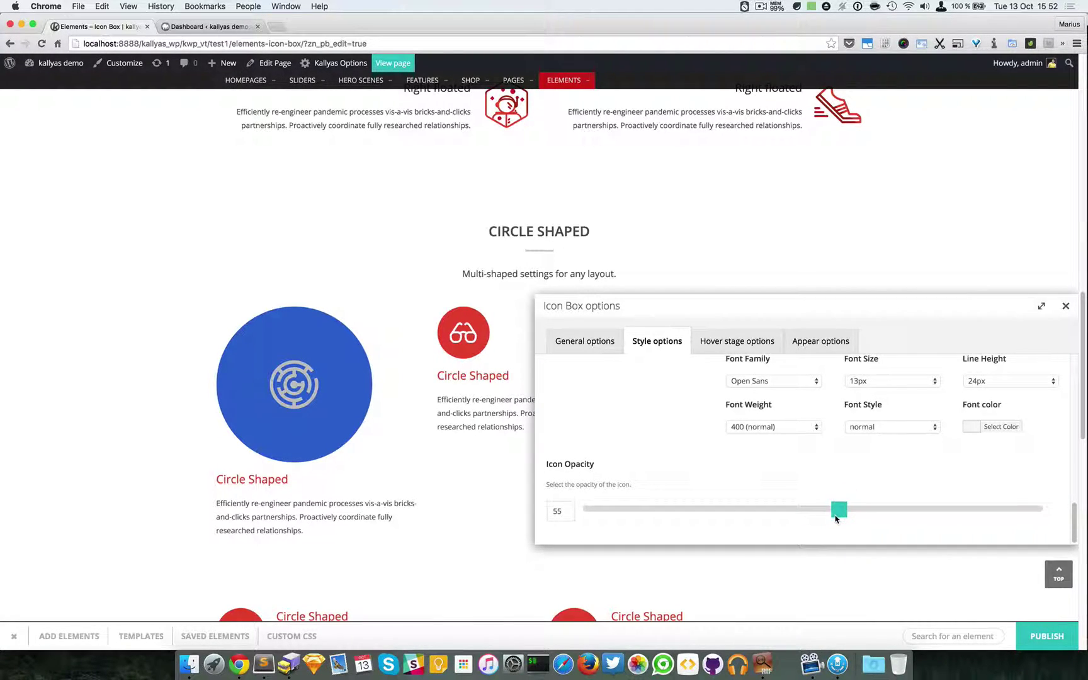
left_click_drag(838, 512, 771, 510)
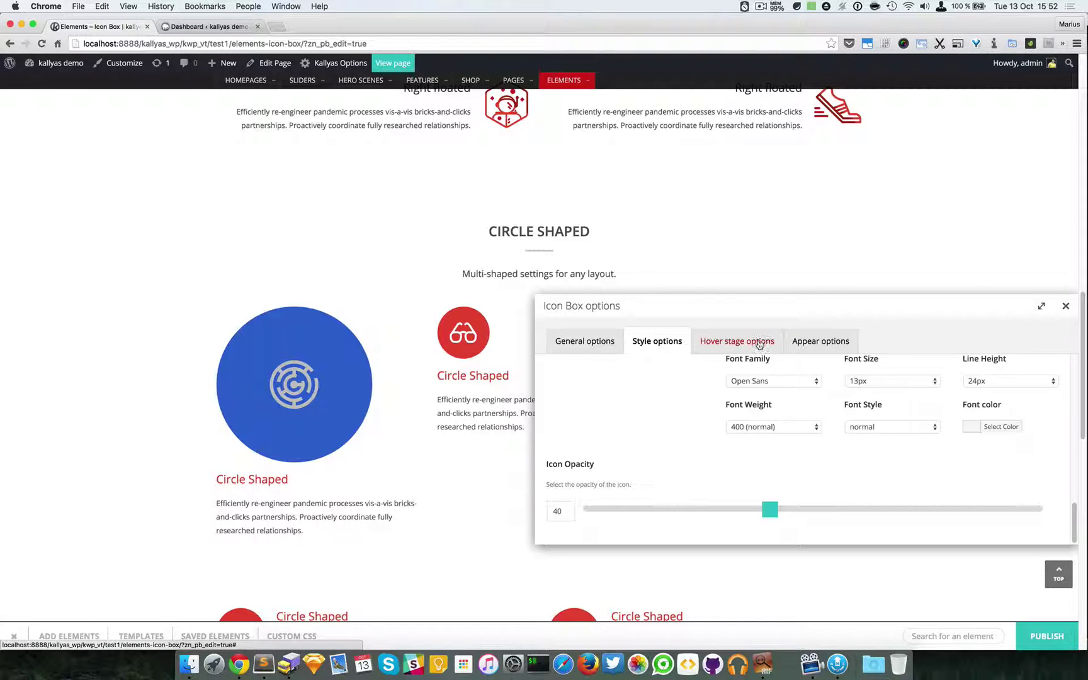
Show the Hover stage options with the empty Hover Stage Points fields.
left_click(730, 341)
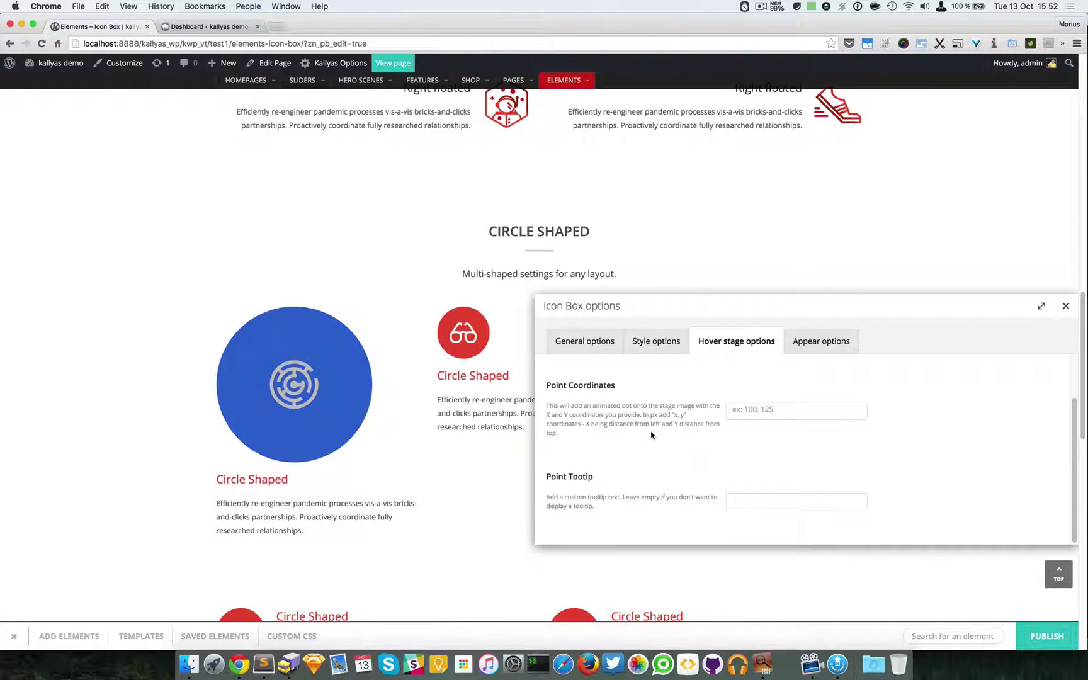
scroll(652, 435, "up", 3)
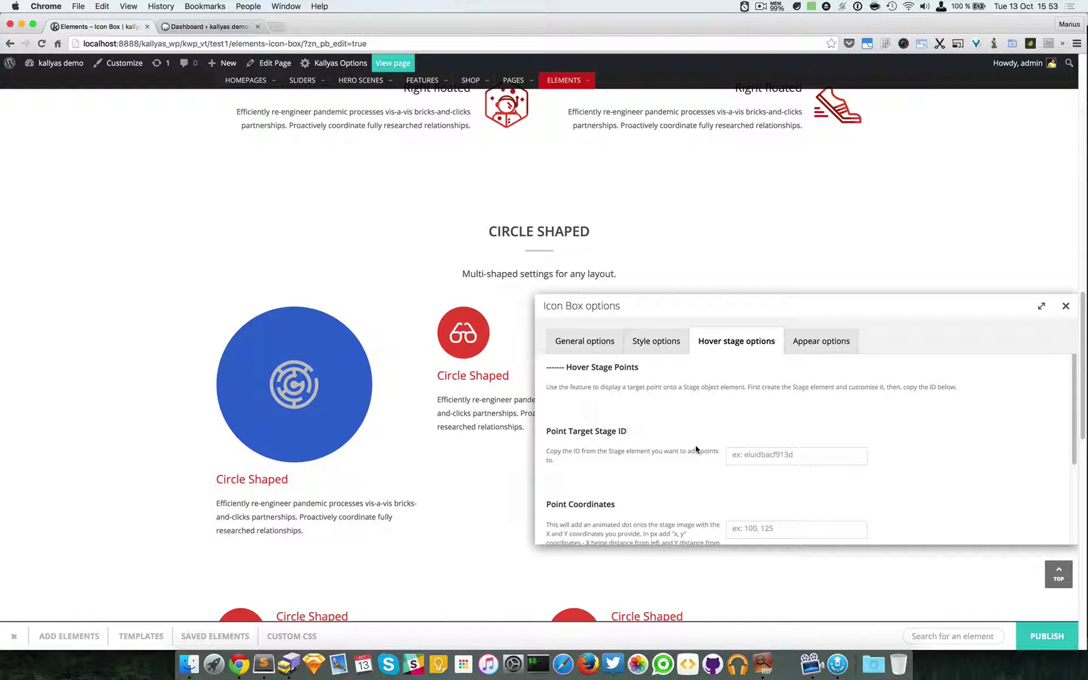
Close the Icon Box options and open Vega and Kuma homepages in new tabs.
left_click(1066, 306)
scroll(551, 258, "up", 3)
scroll(549, 263, "up", 10)
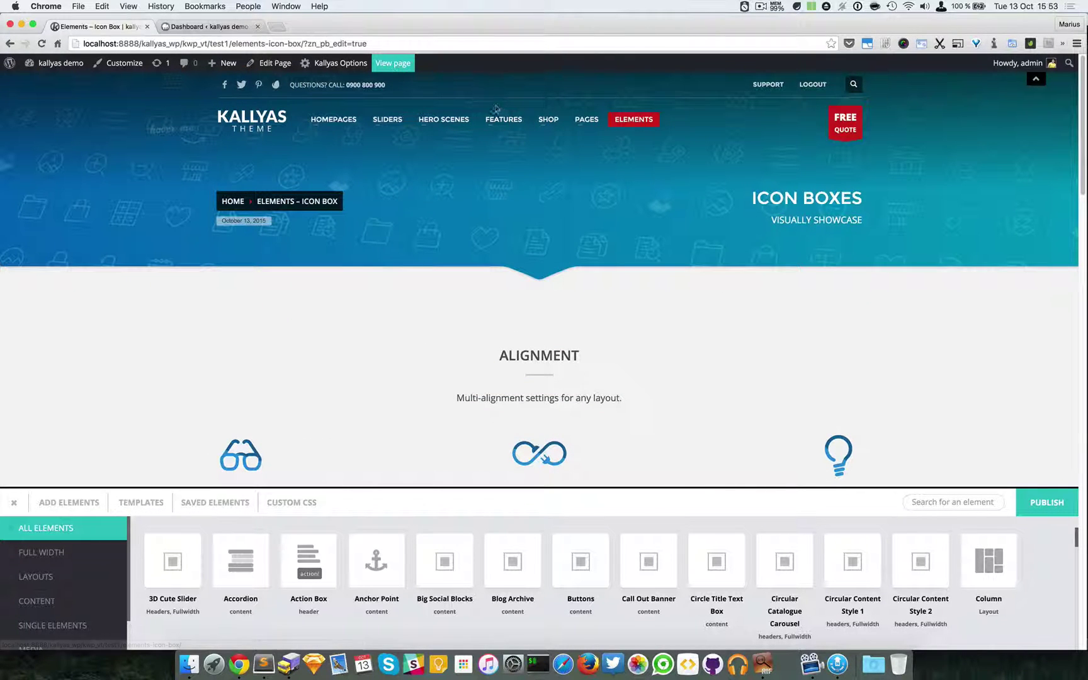
mouse_move(572, 121)
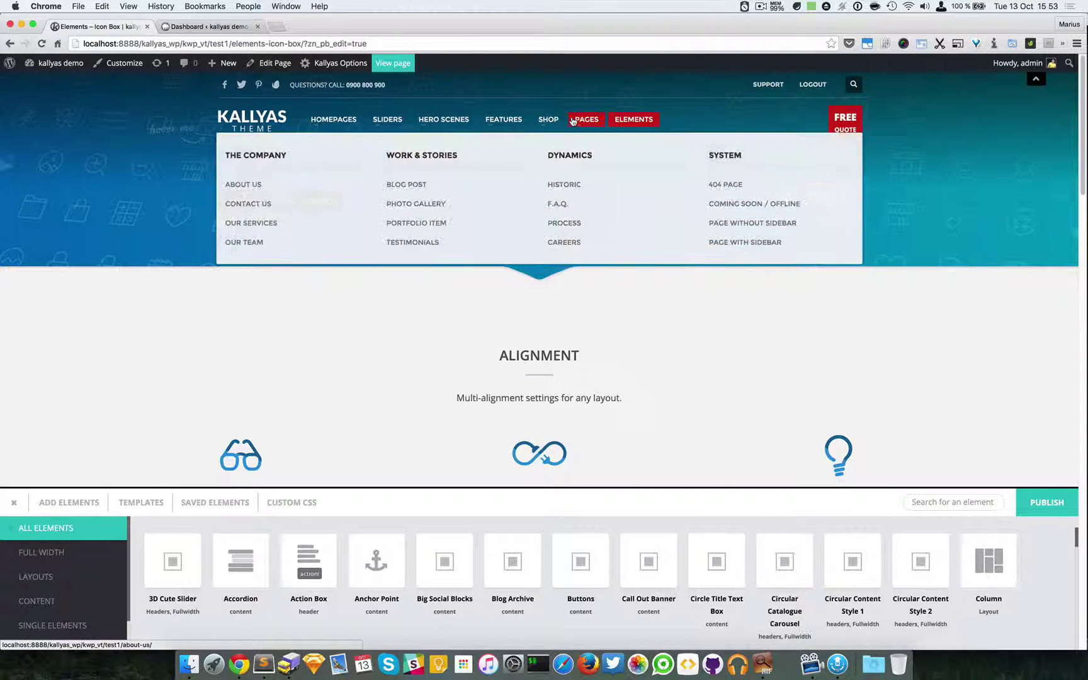
mouse_move(332, 119)
left_click(291, 225, "super")
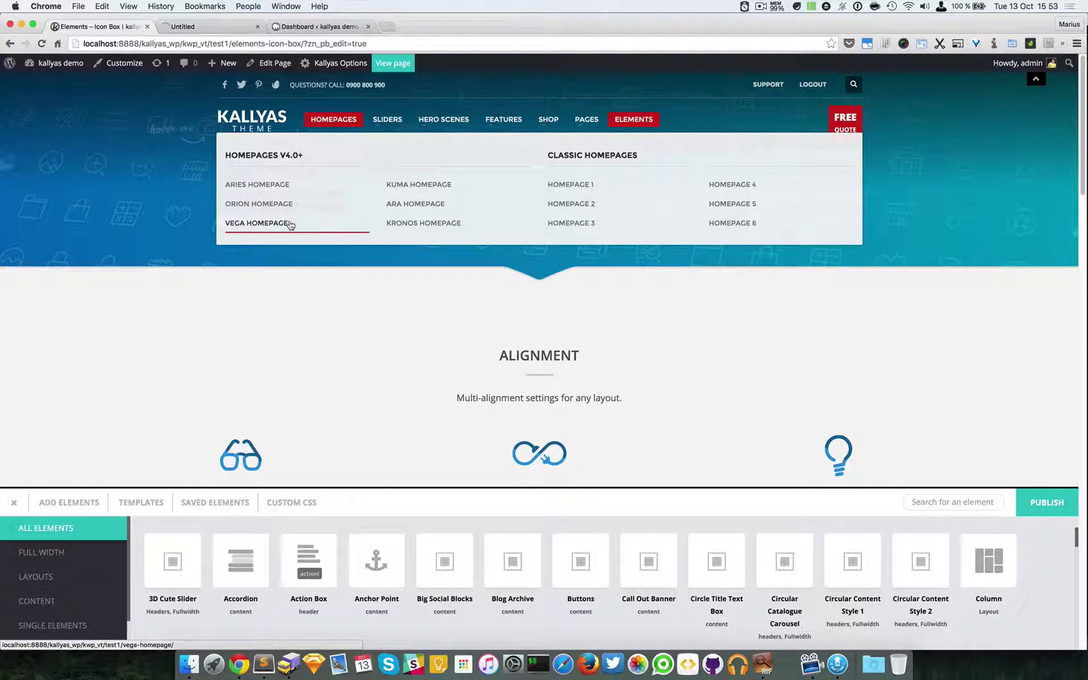
left_click(403, 186, "super")
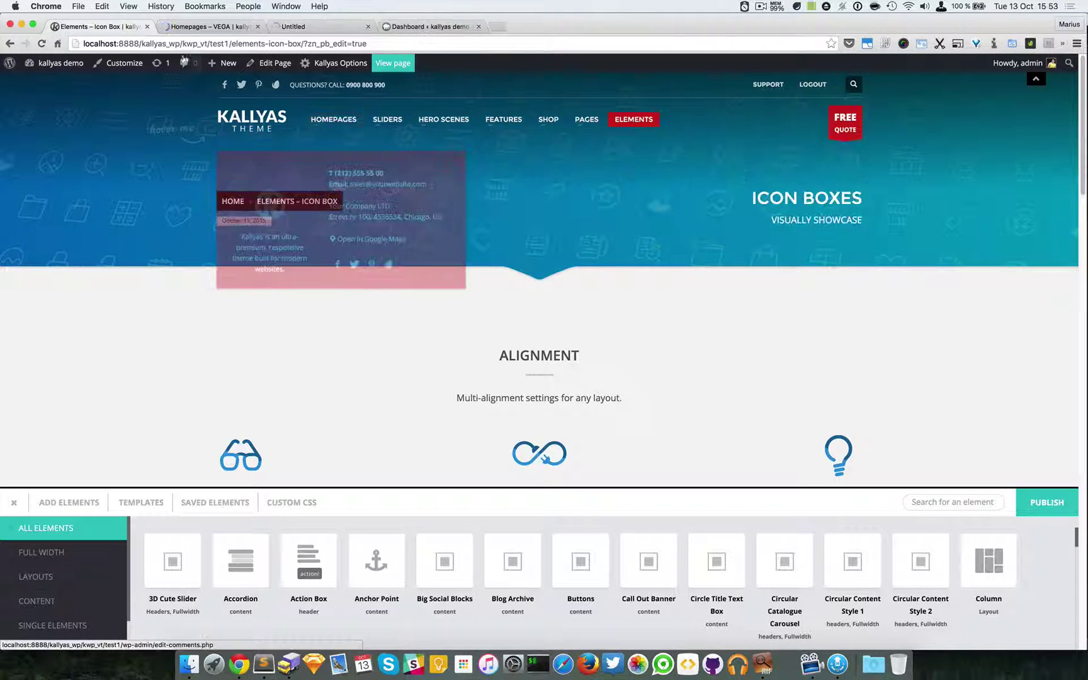
Browse the Vega and Kuma homepages, then return to the Elements – Icon Box tab.
left_click(224, 26)
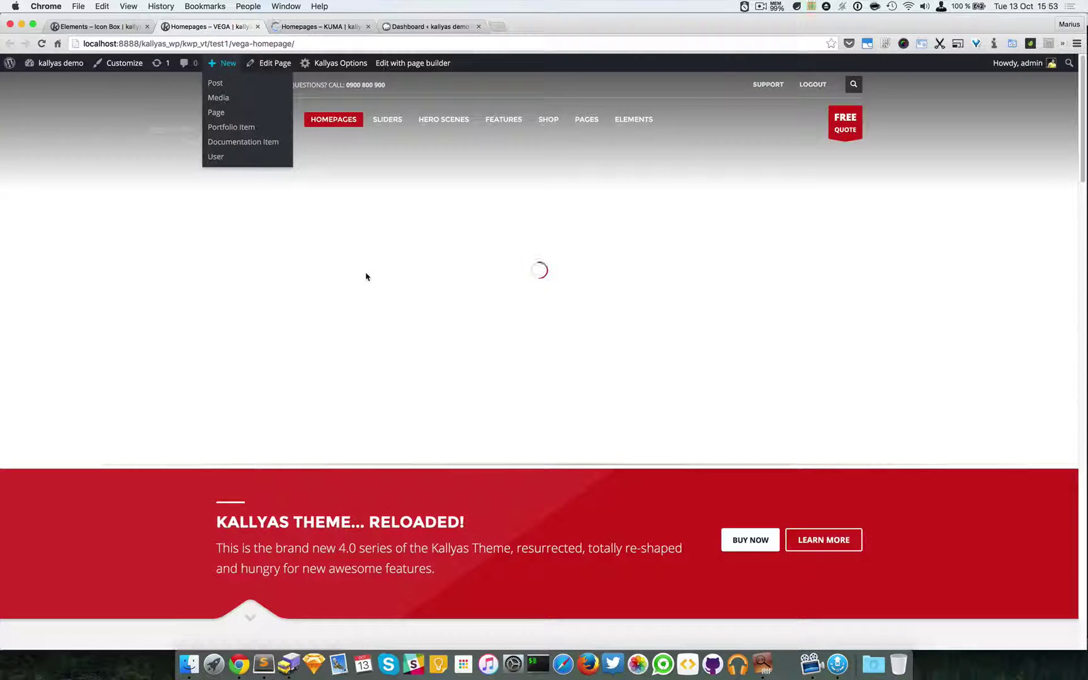
scroll(412, 338, "down", 10)
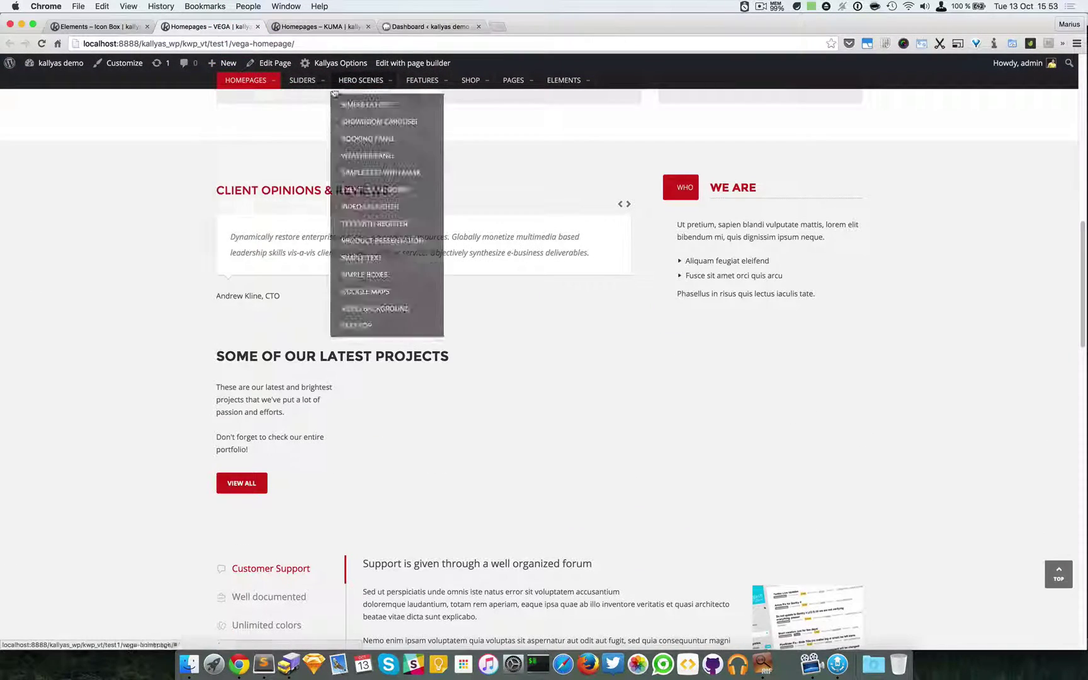
left_click(313, 25)
scroll(925, 410, "down", 5)
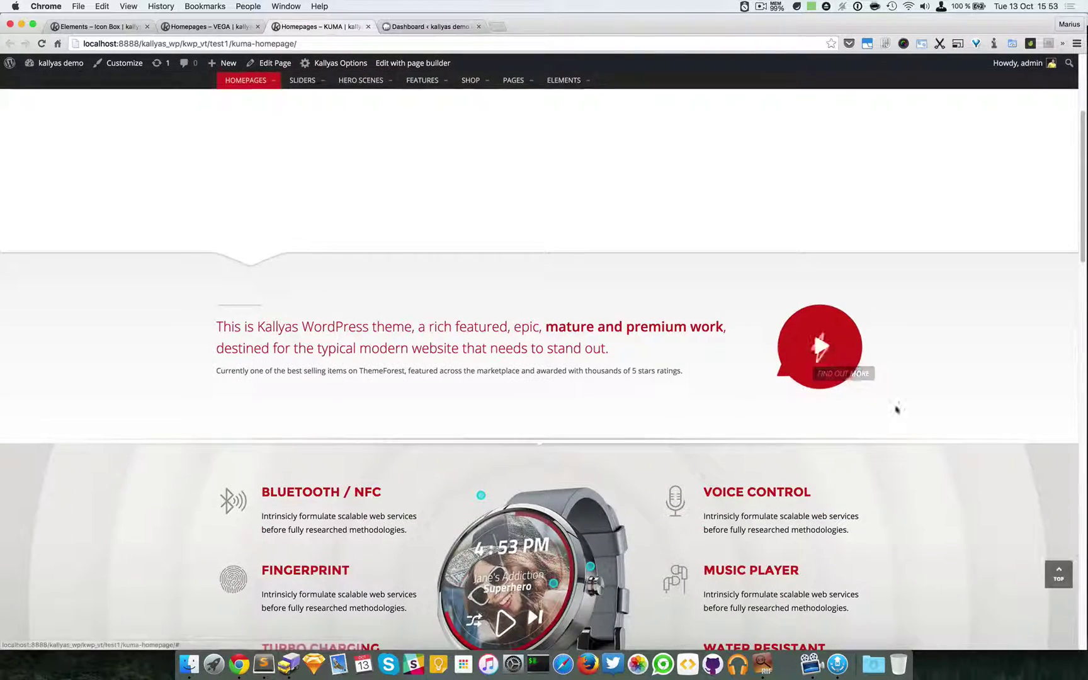
scroll(919, 406, "down", 2)
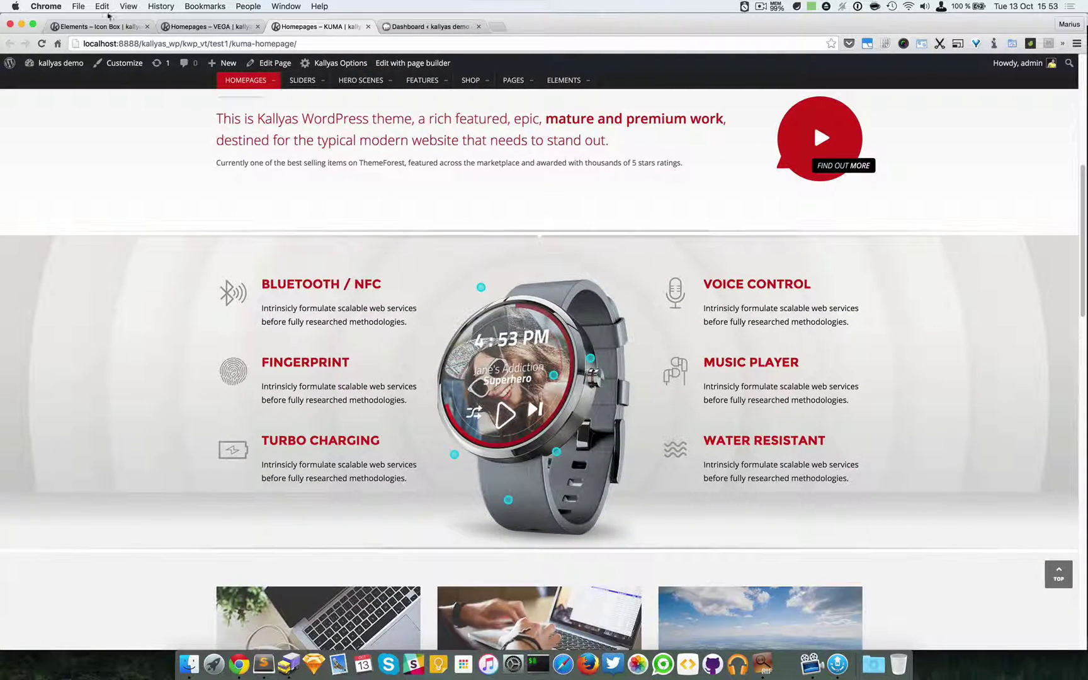
left_click(97, 25)
scroll(599, 322, "down", 5)
scroll(599, 323, "down", 10)
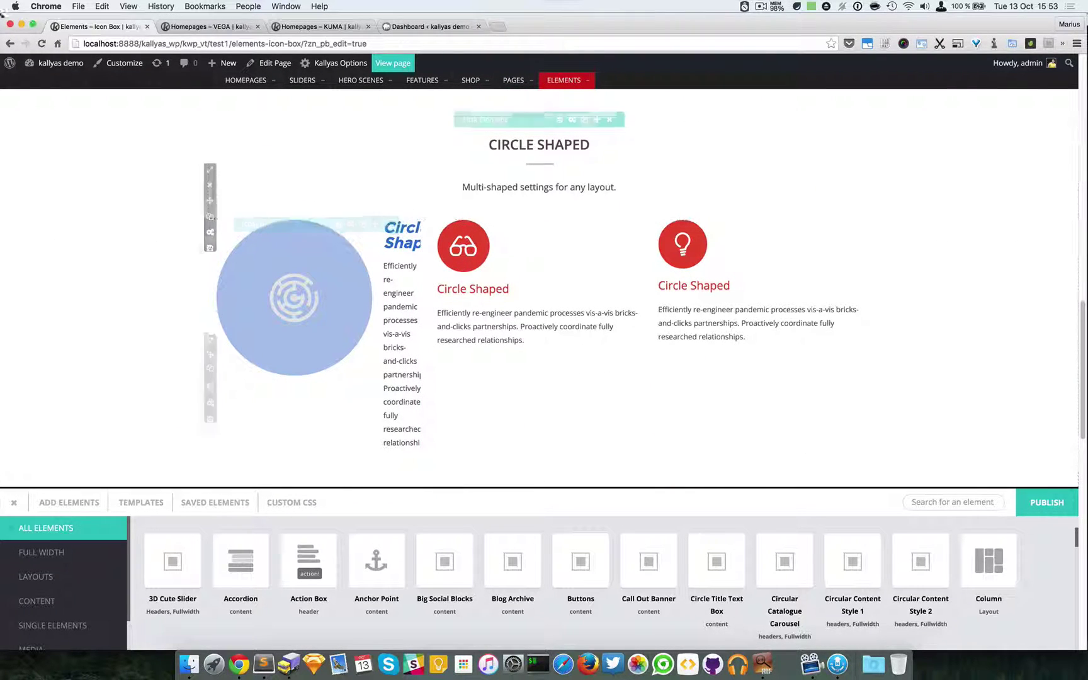
Reload the editor with Cmd+R, confirming to discard unsaved edits.
key("super+r")
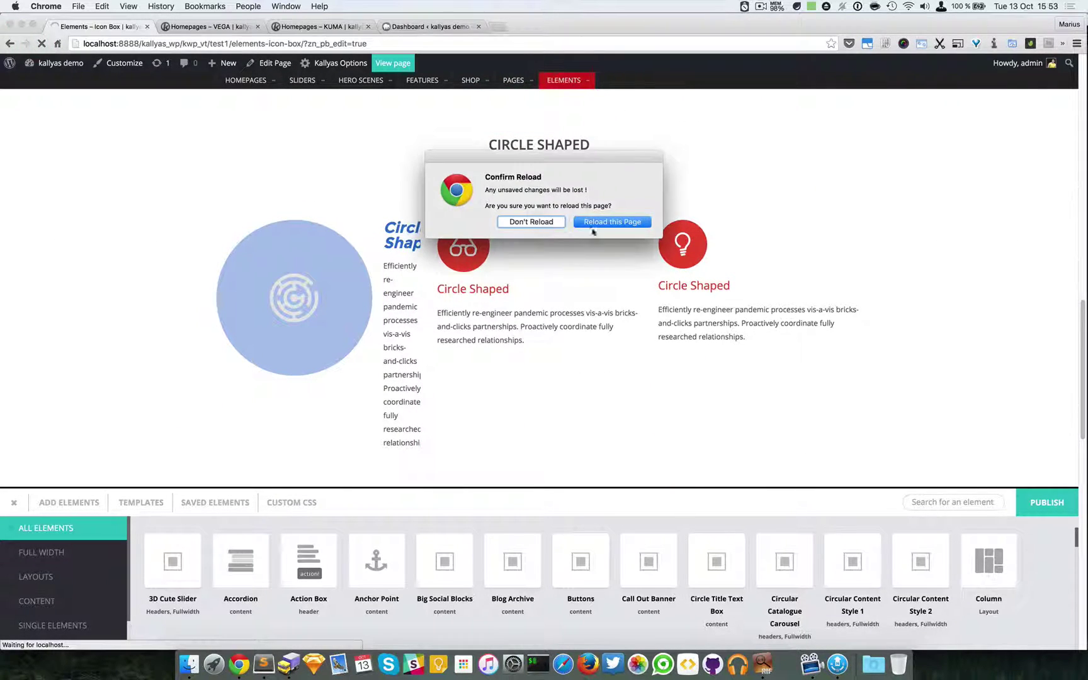
left_click(619, 222)
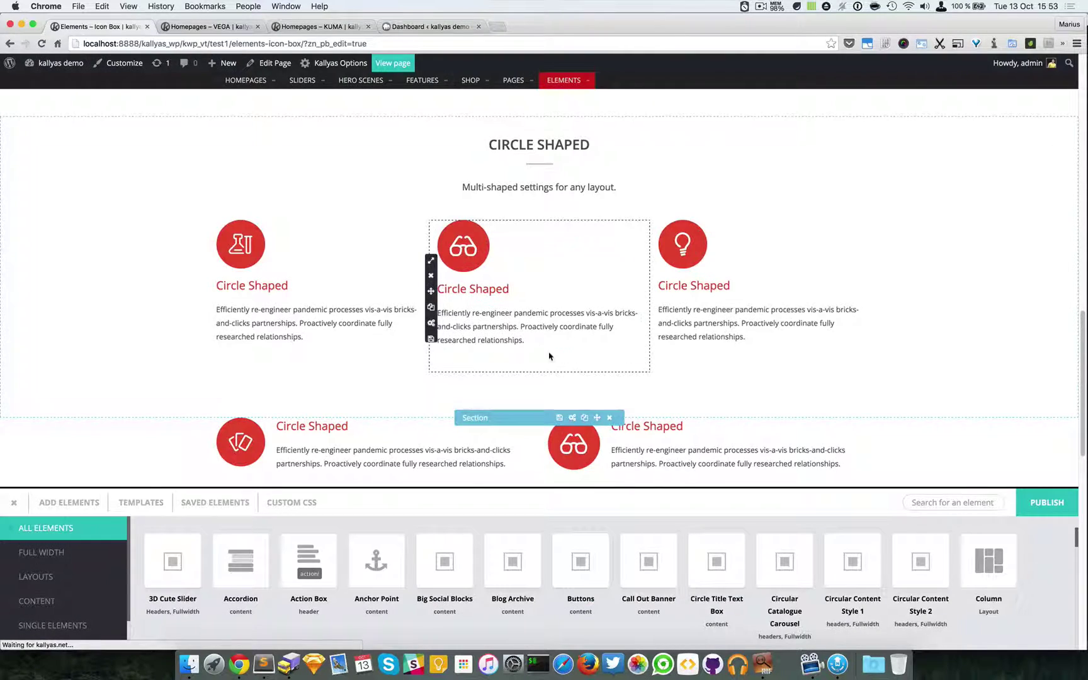
scroll(428, 358, "up", 10)
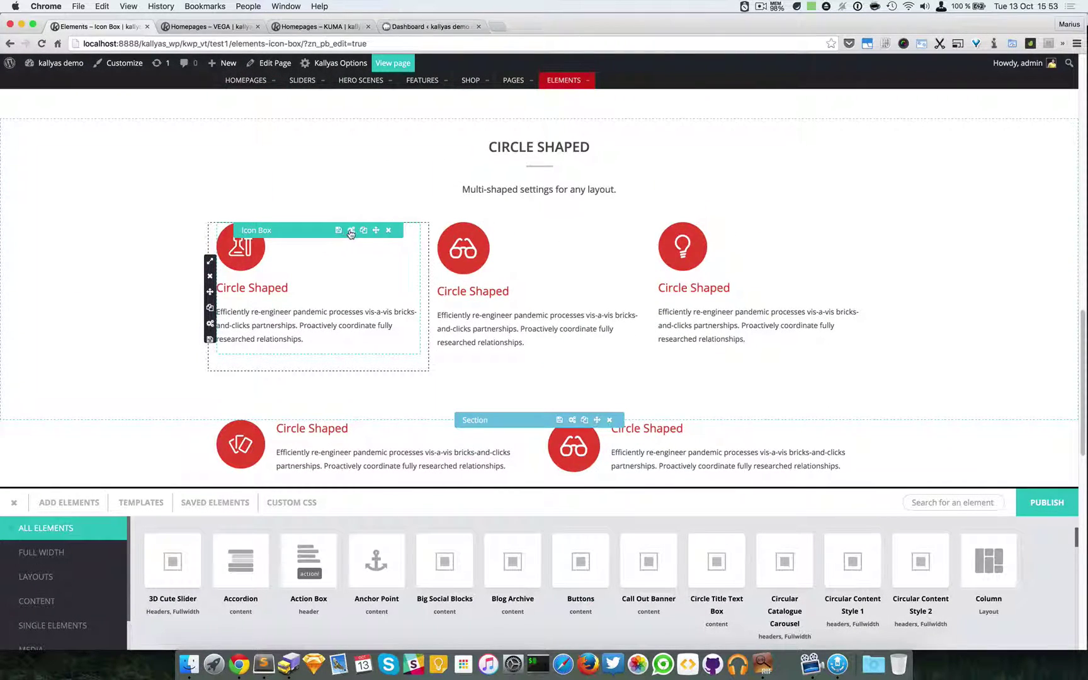
Open the first Circle Shaped icon box's options on the Hover stage tab.
left_click(351, 231)
left_click_drag(391, 233, 576, 169)
left_click(653, 214)
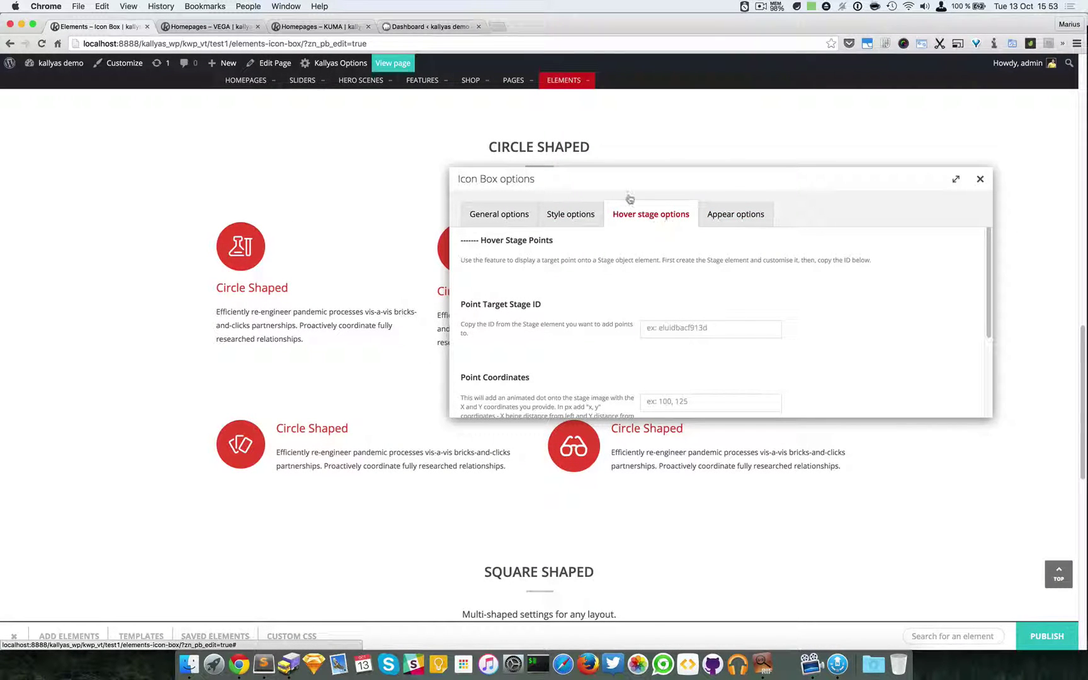
Close the VEGA tab and inspect the KUMA smartwatch section's hotspot points.
left_click(211, 26)
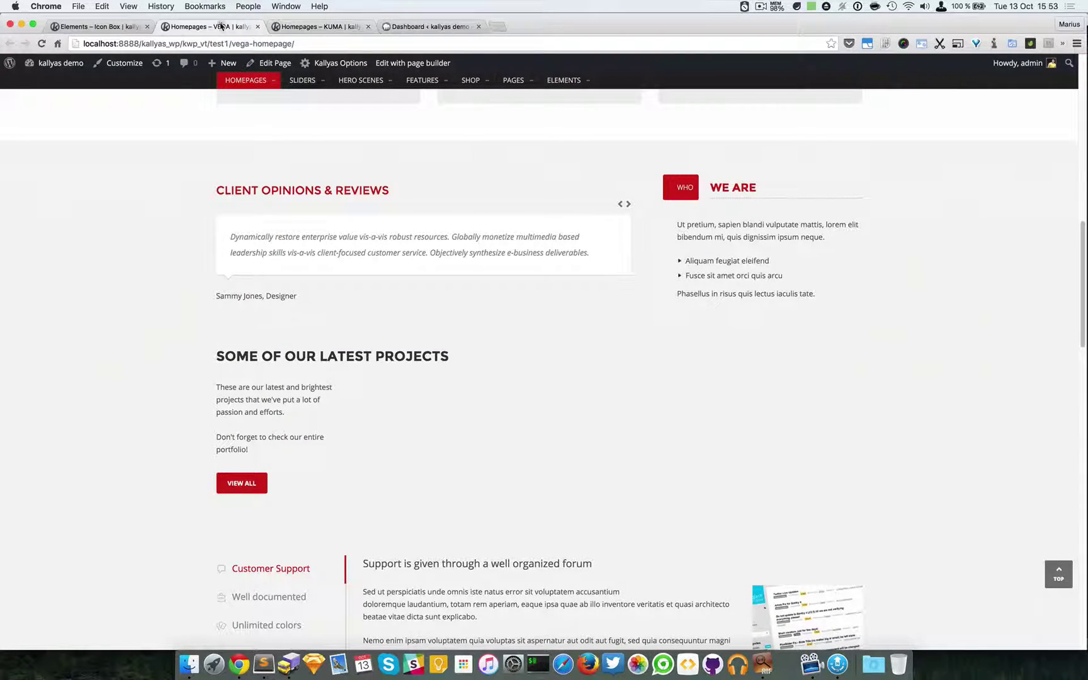
left_click(257, 27)
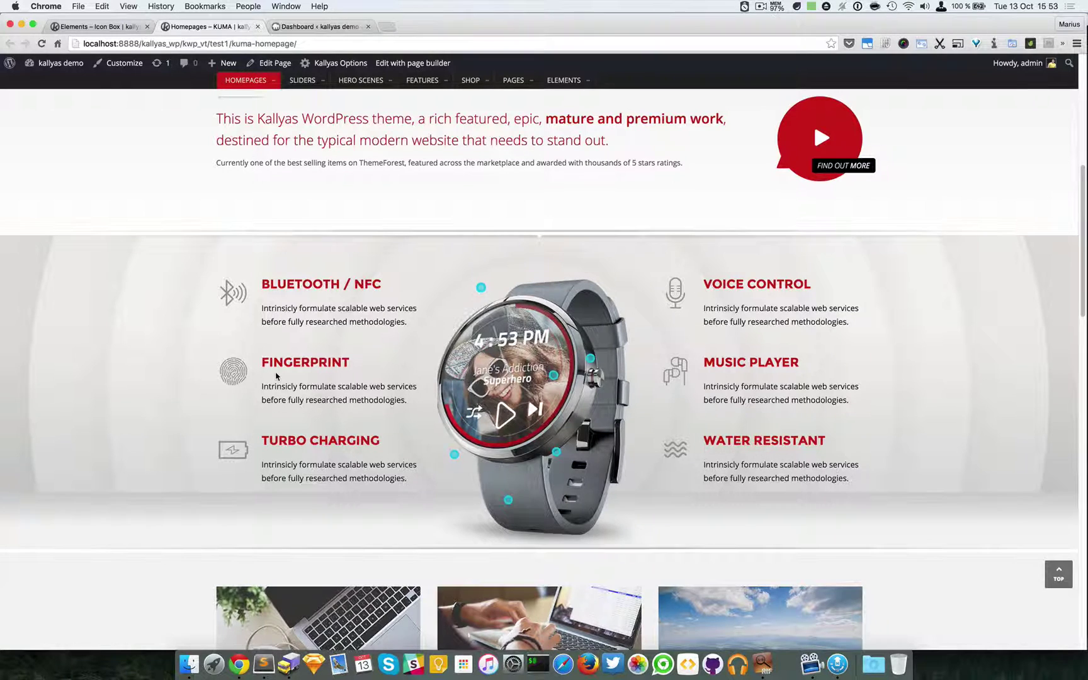
mouse_move(276, 376)
mouse_move(241, 391)
mouse_move(284, 474)
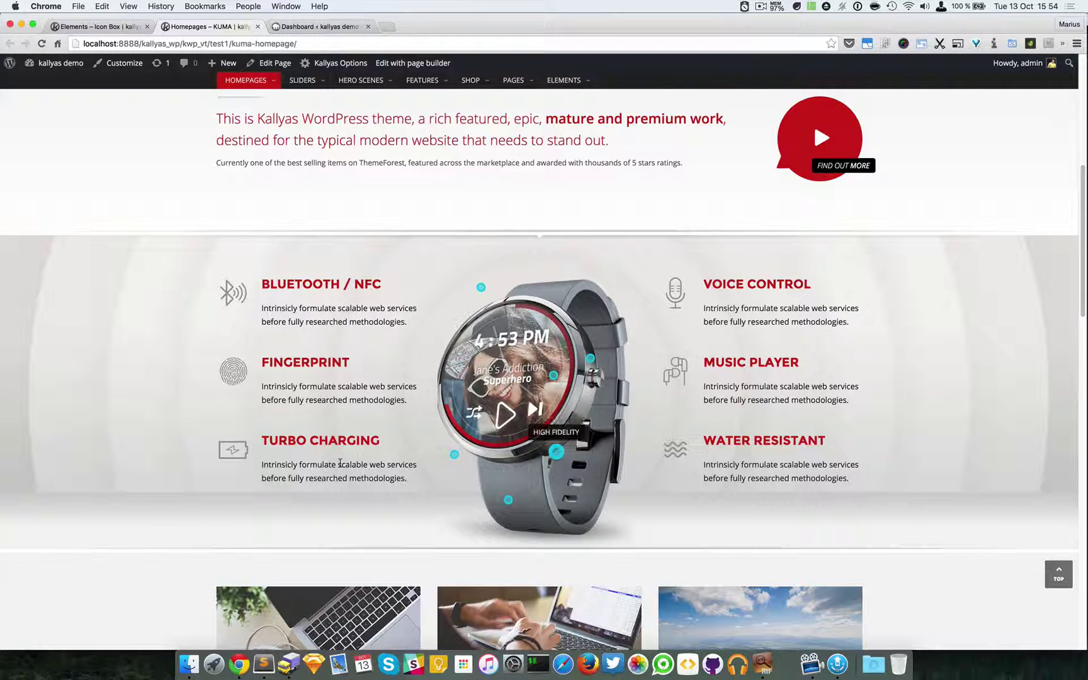
mouse_move(339, 394)
mouse_move(321, 296)
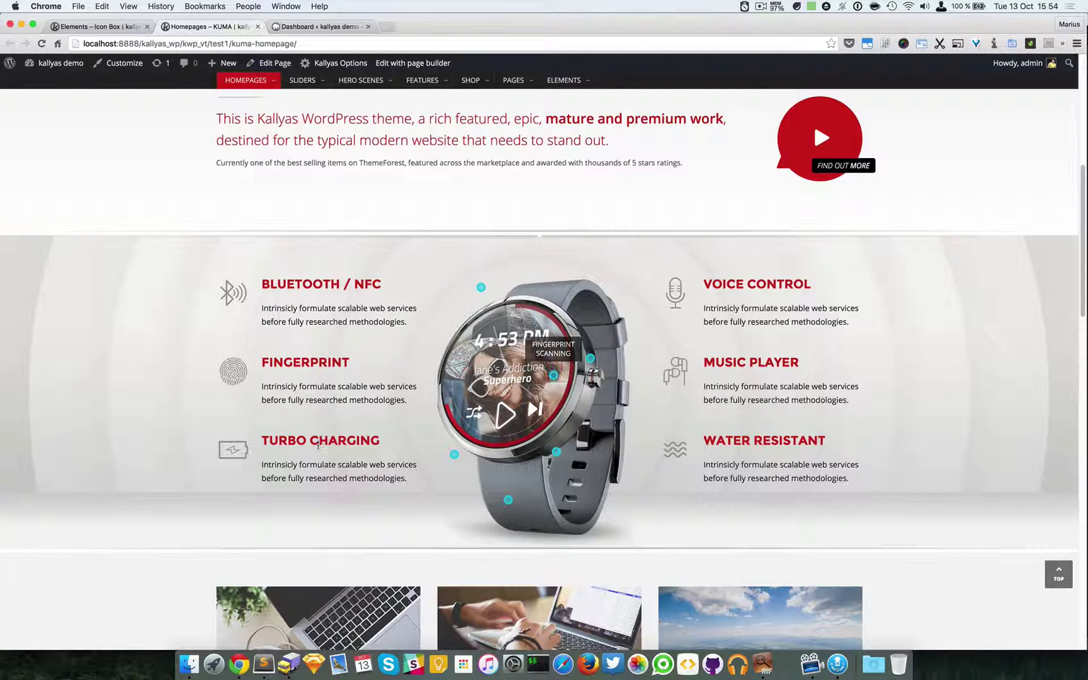
mouse_move(318, 451)
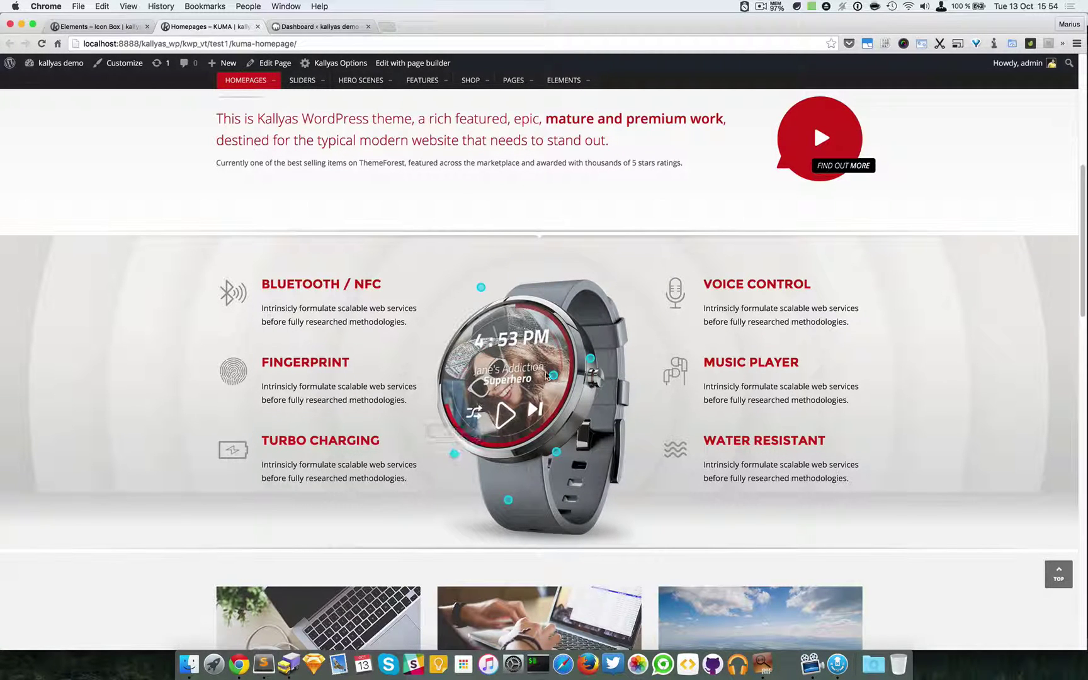
mouse_move(553, 377)
In the icon box editor, select the words 'Stage element' in the description.
left_click(101, 26)
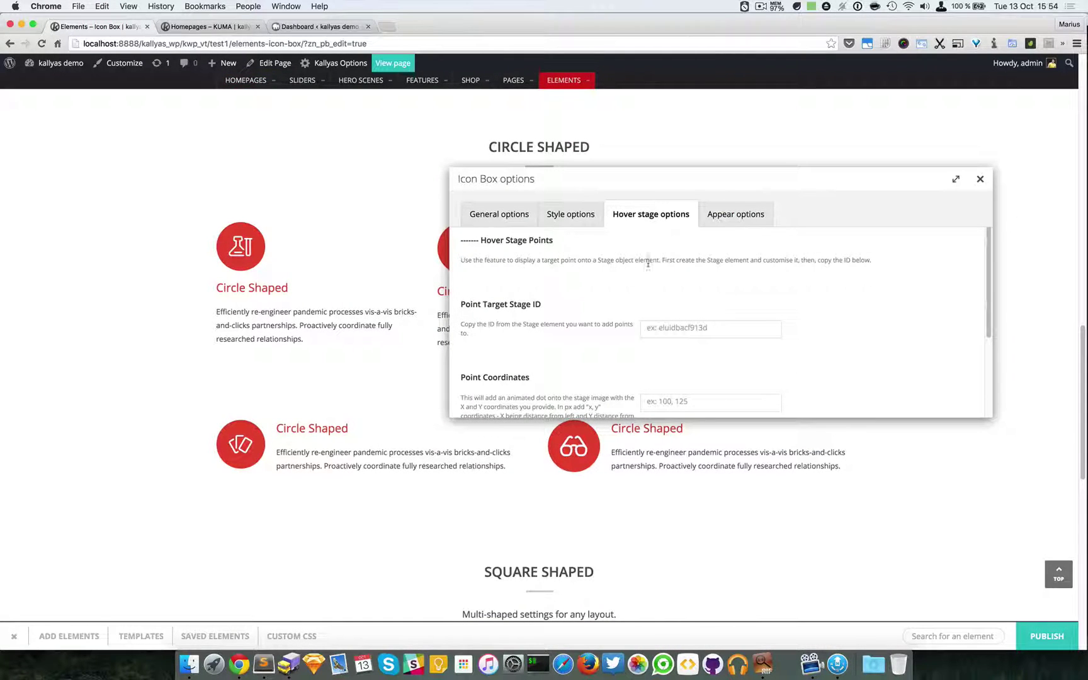
double_click(711, 260)
left_click(208, 28)
left_click(70, 27)
mouse_move(718, 258)
left_mouse_down()
mouse_move(746, 259)
mouse_move(730, 258)
left_mouse_up()
Check the KUMA tab again, then show the Appear options with Appear on scroll off.
left_click(202, 28)
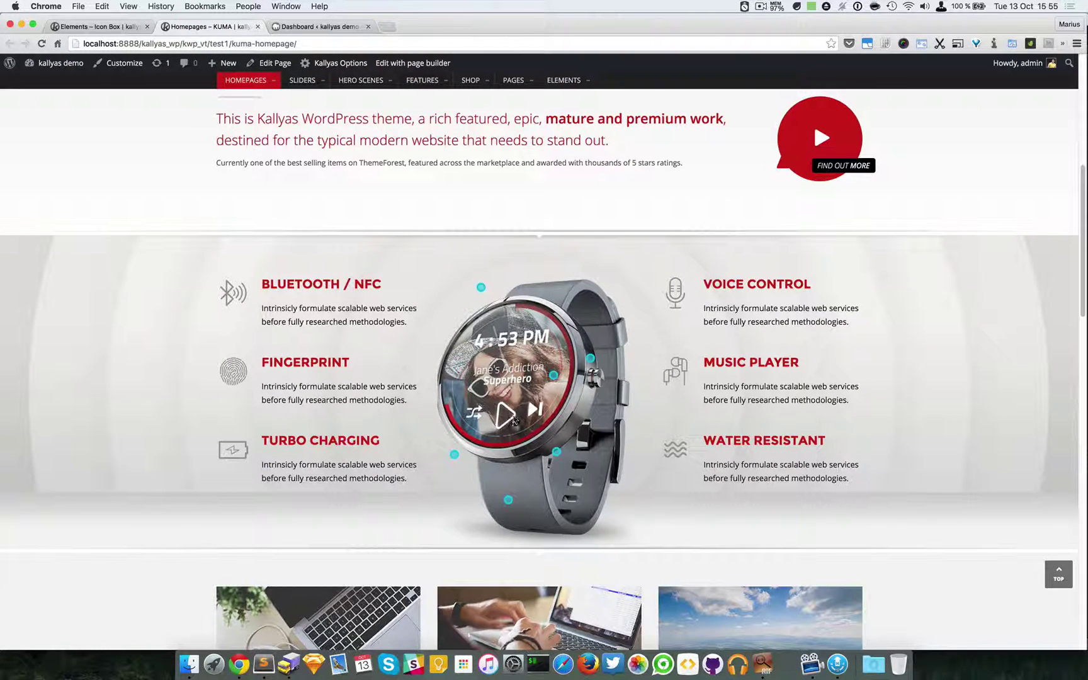
left_click(76, 28)
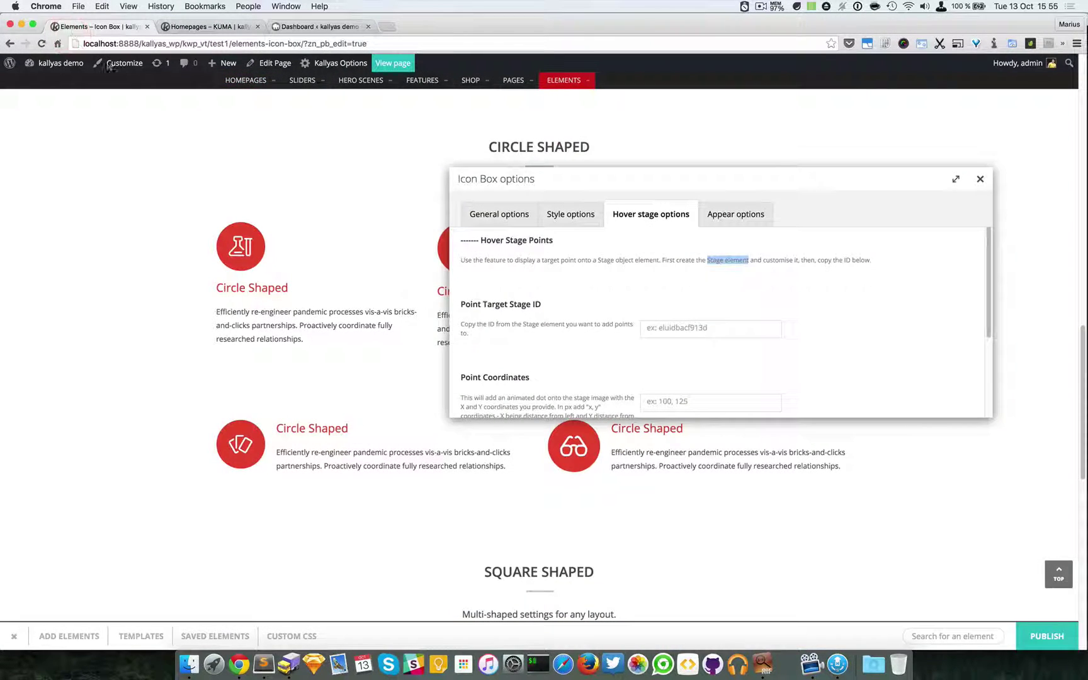
left_click(732, 215)
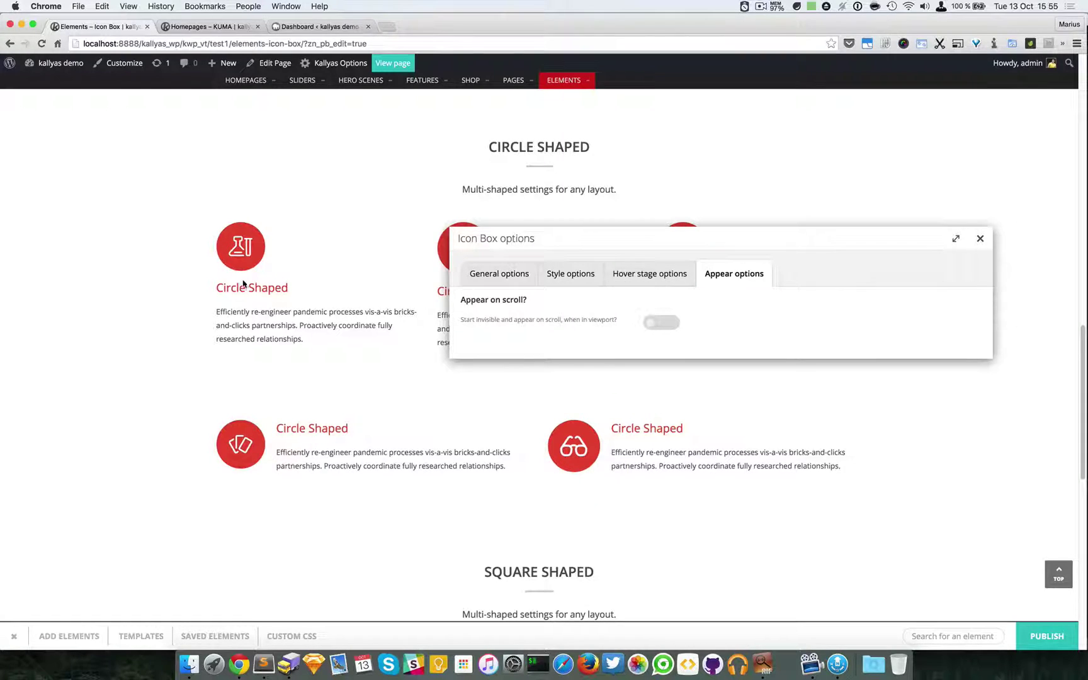
Turn on Appear on scroll for the first Circle Shaped box with a 1450 ms delay, then close its options.
scroll(334, 208, "down", 2)
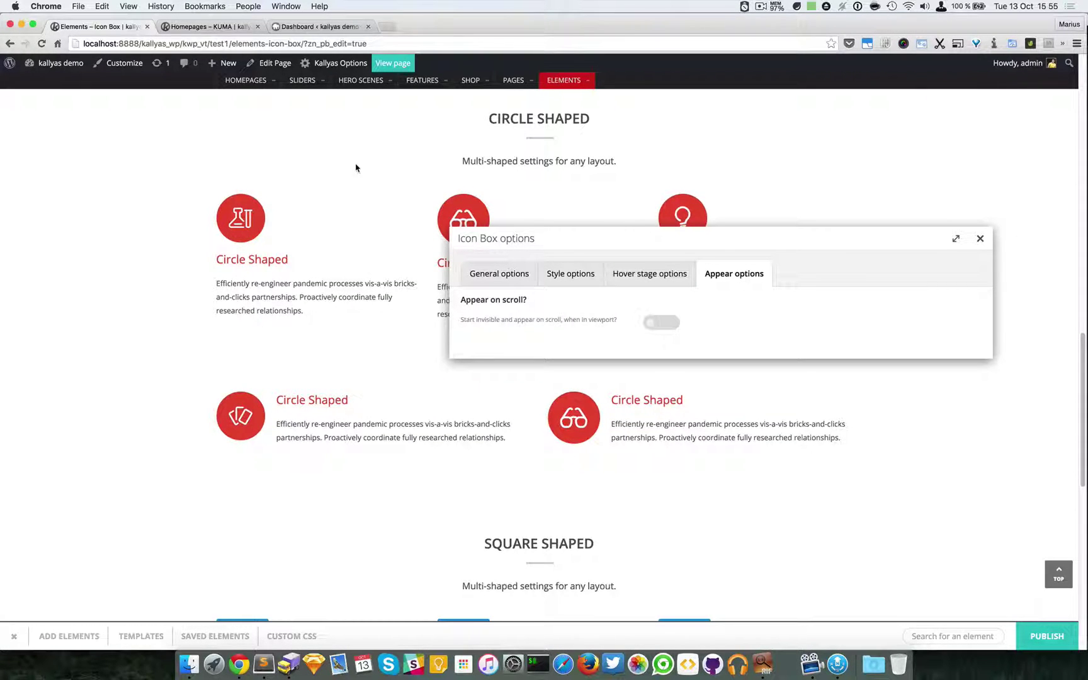
scroll(355, 187, "up", 8)
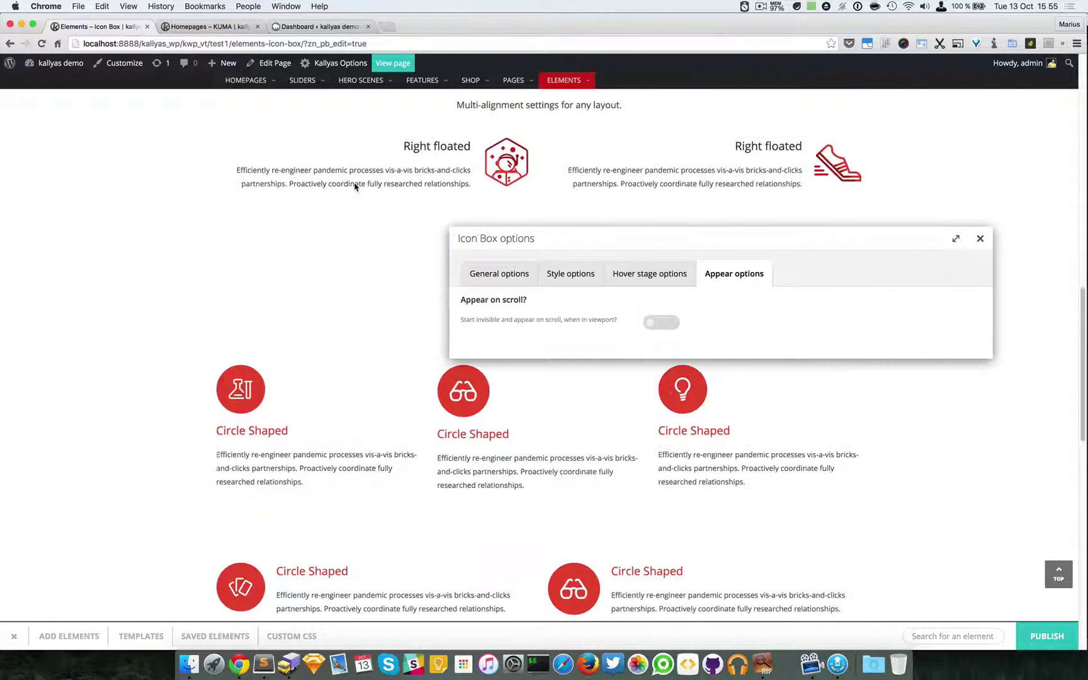
scroll(354, 187, "up", 2)
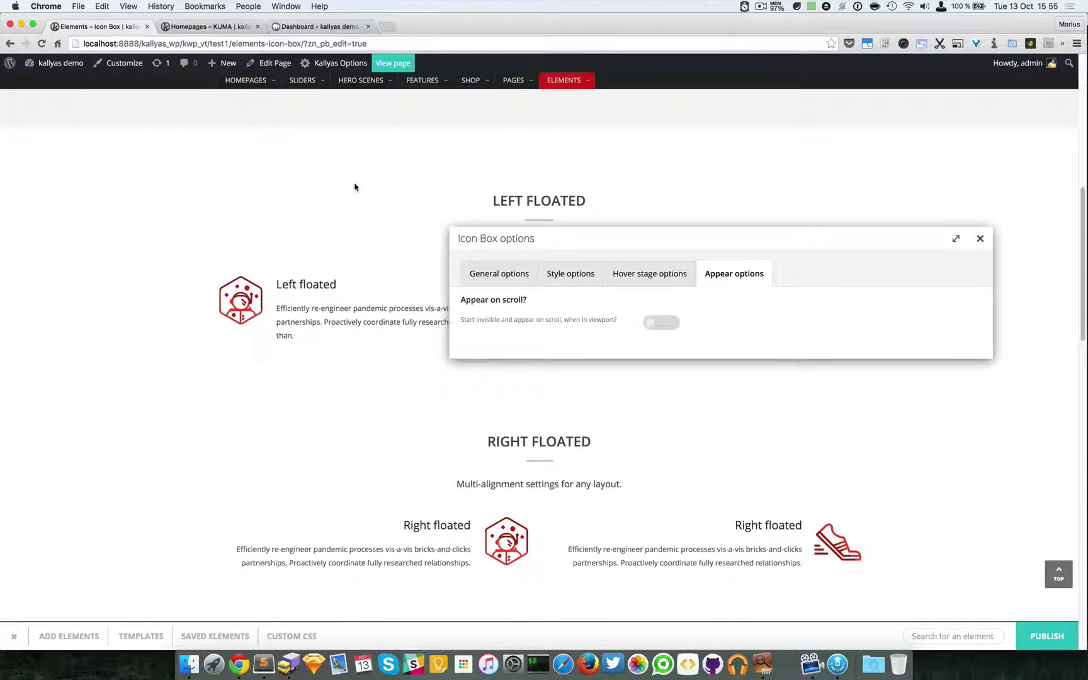
scroll(355, 187, "down", 7)
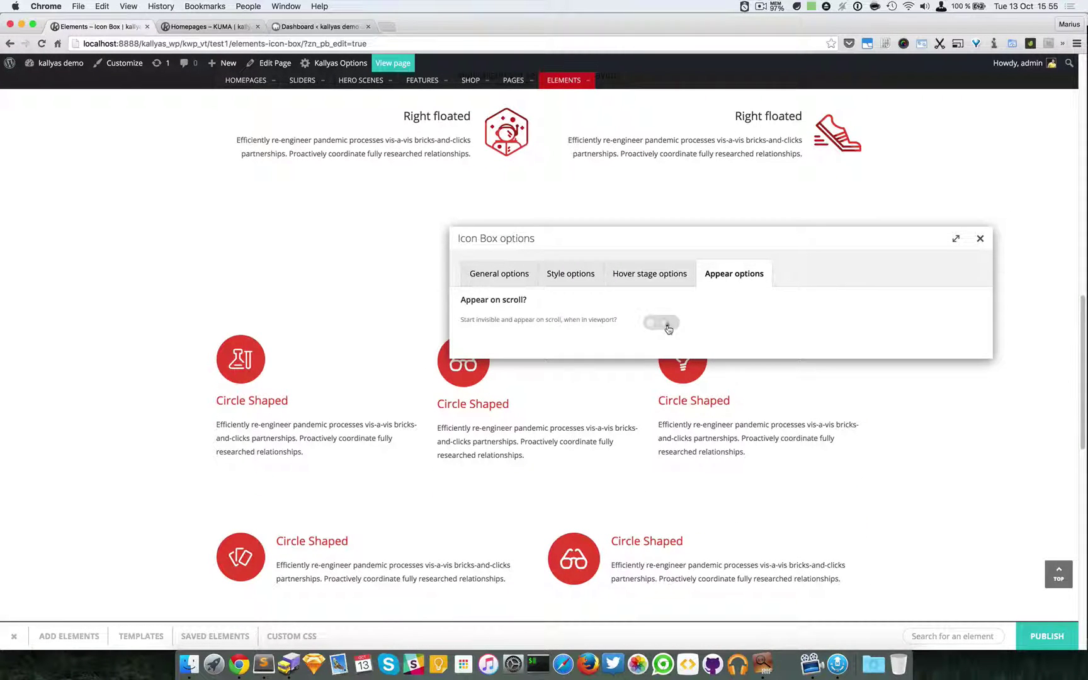
left_click(669, 330)
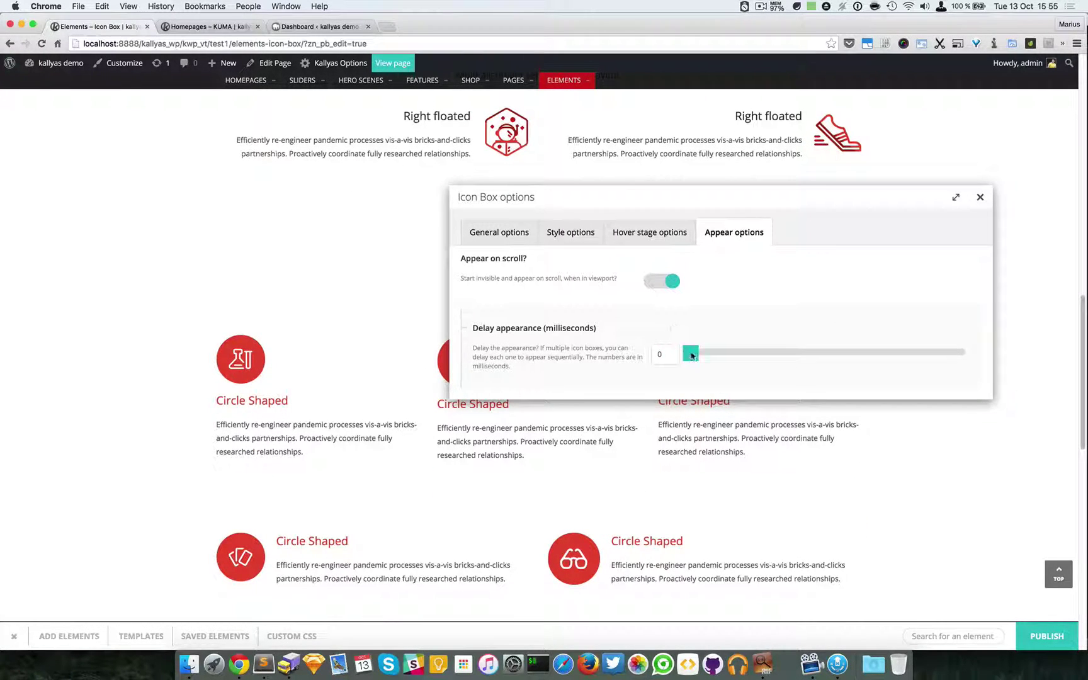
left_click_drag(691, 354, 769, 352)
left_click(852, 354)
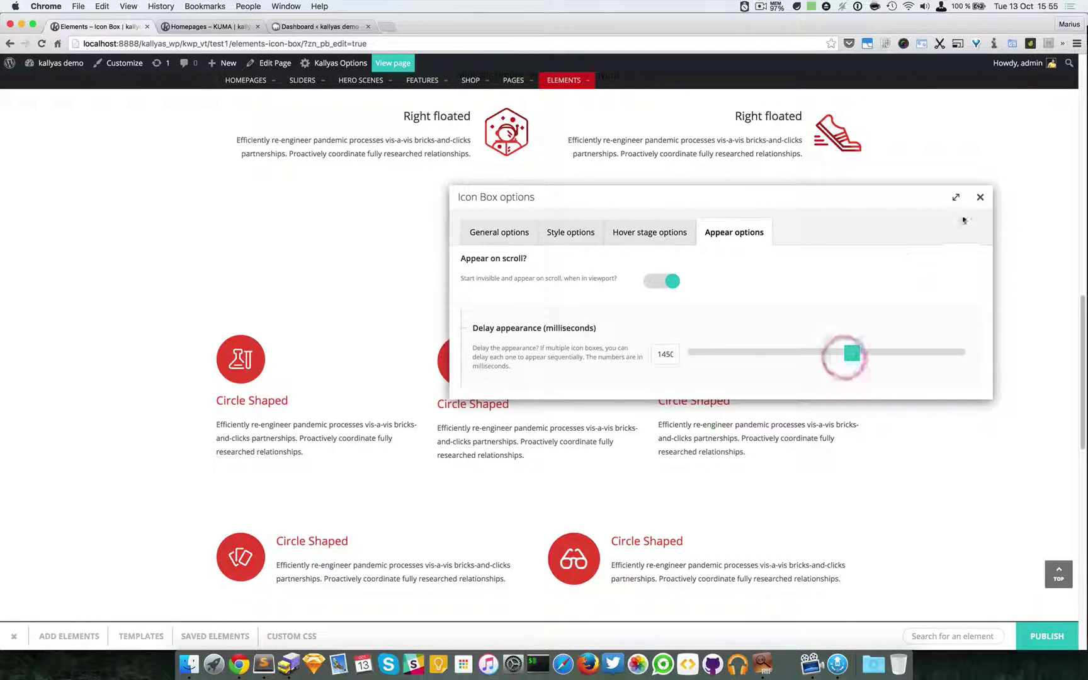
left_click(977, 203)
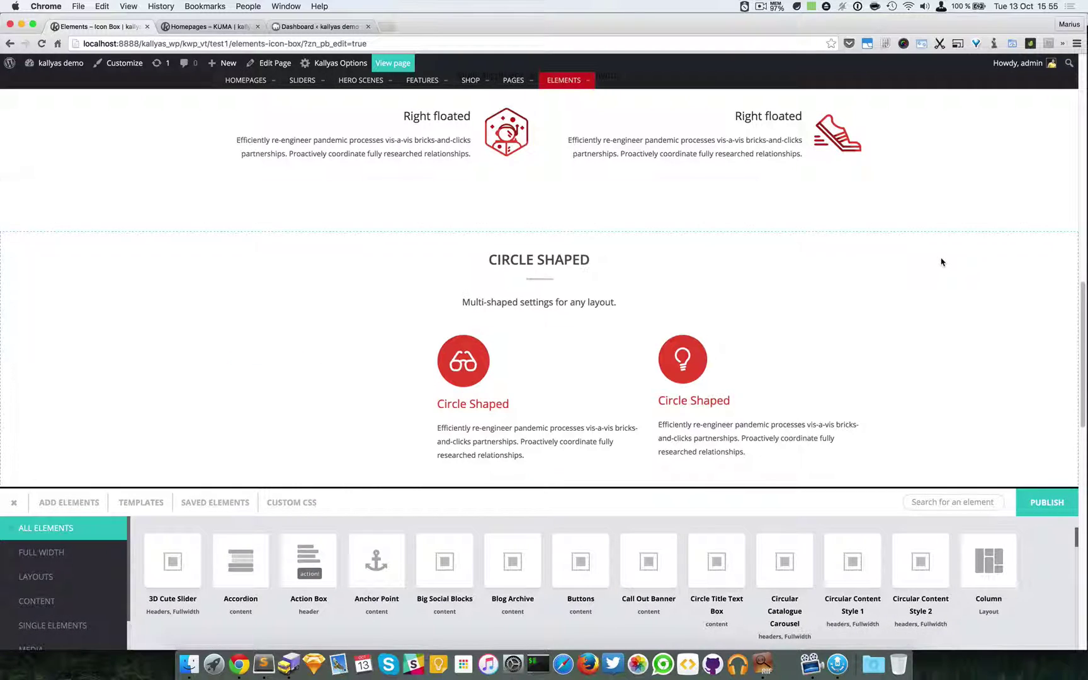
scroll(942, 261, "down", 3)
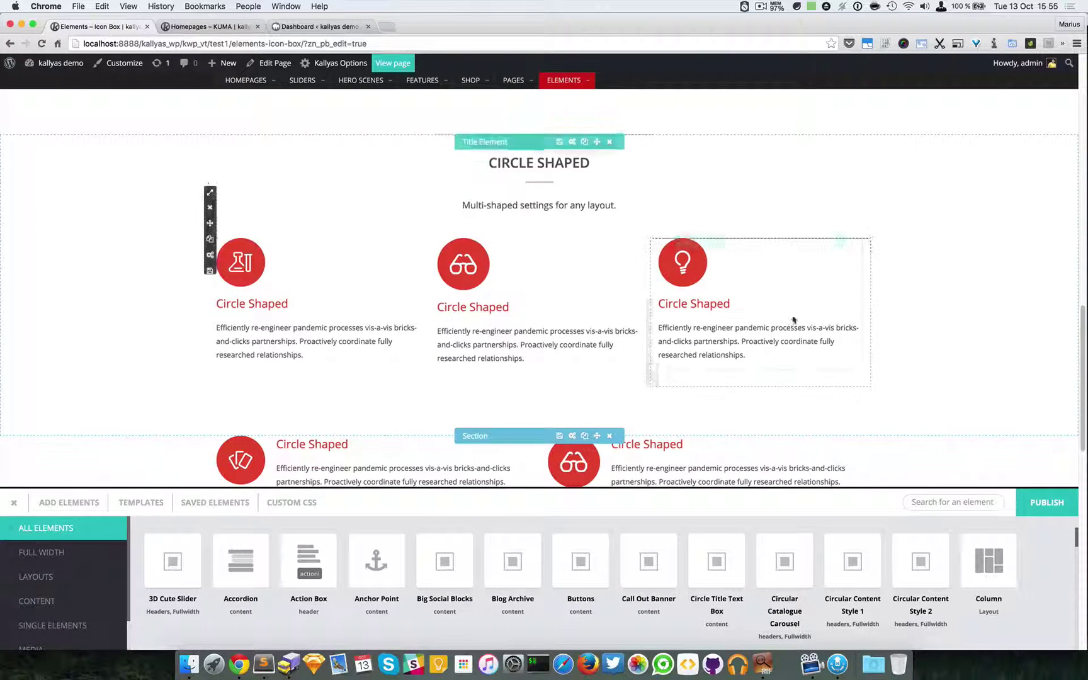
Publish the page and view the live page in a new tab, scrolling to the Circle Shaped boxes.
left_click(1048, 511)
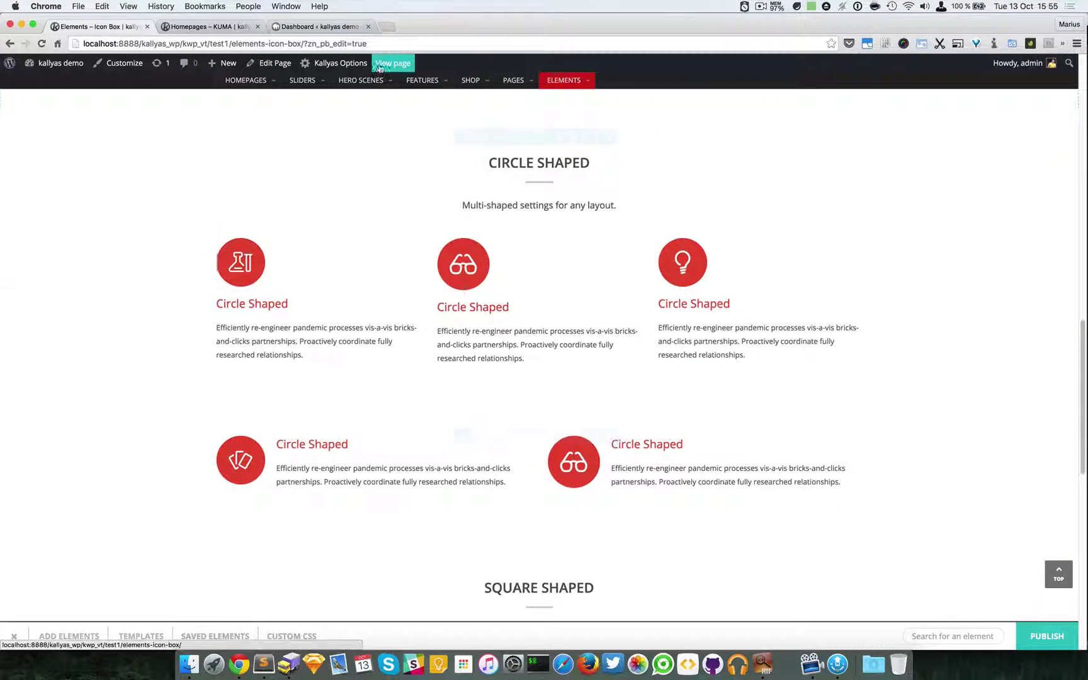
left_click(393, 63, "super")
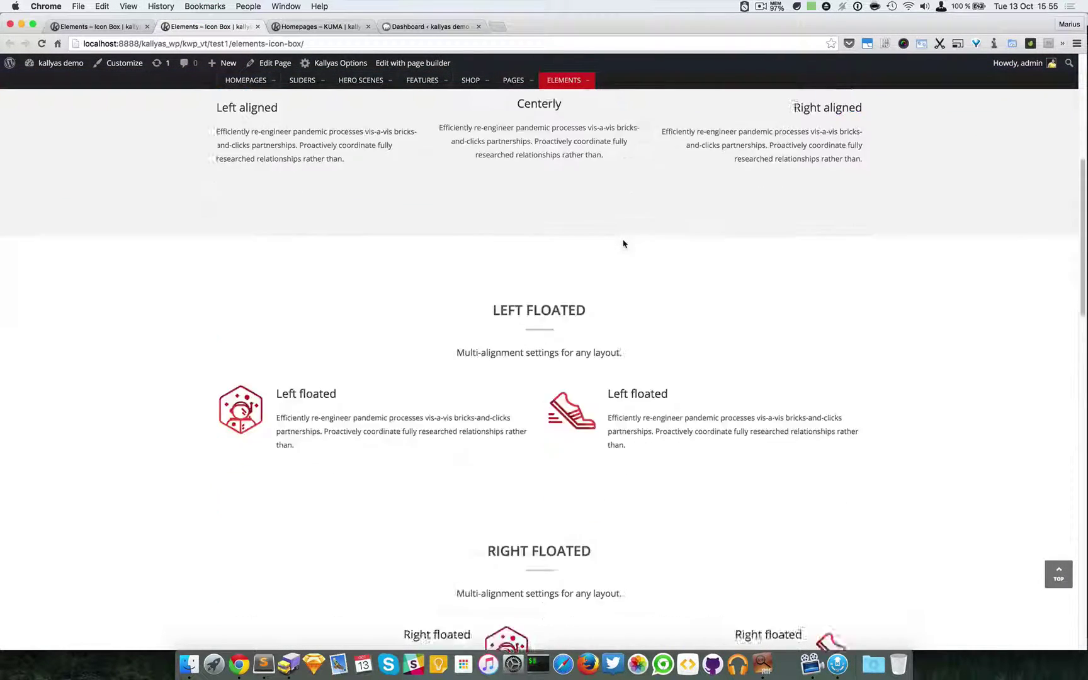
scroll(623, 244, "down", 3)
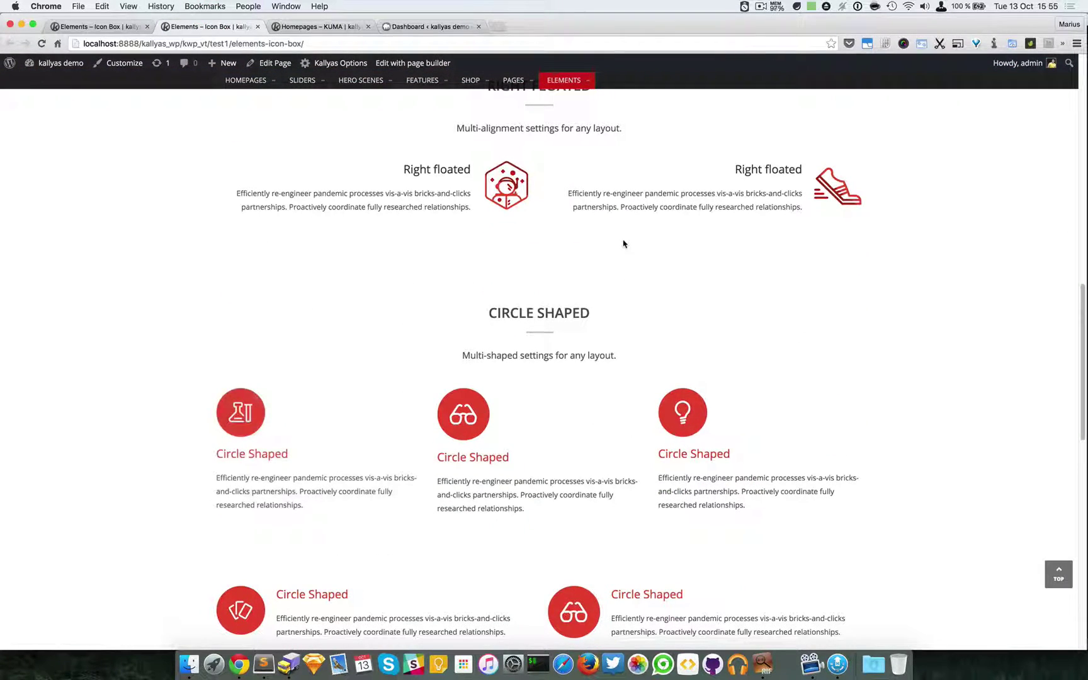
scroll(423, 418, "down", 3)
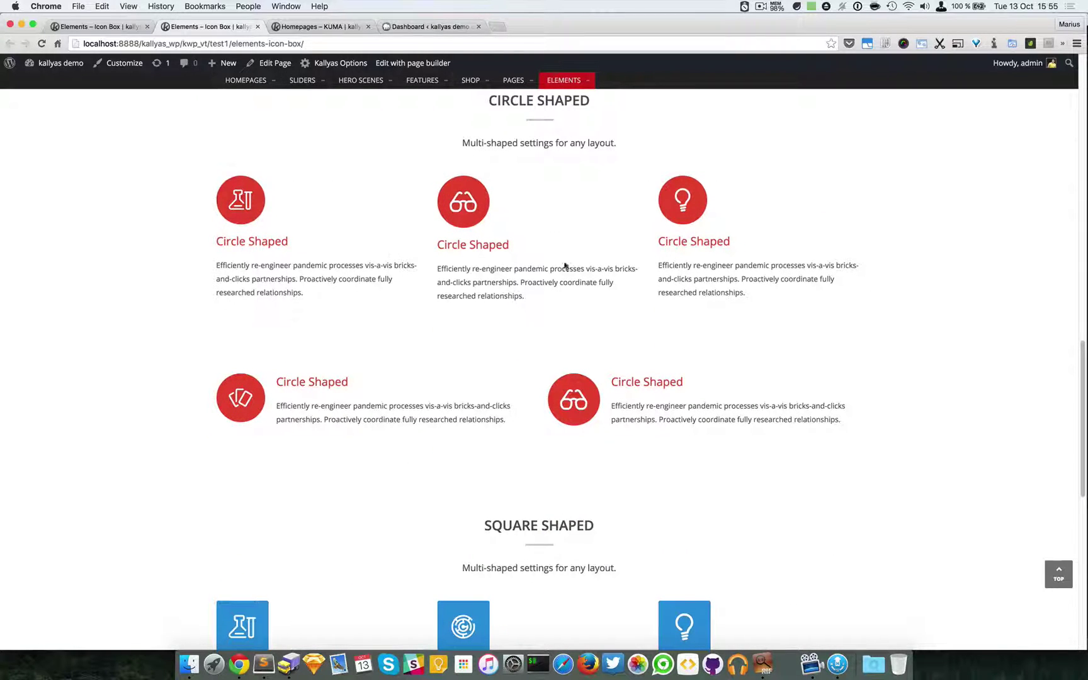
Return to the editor tab, scrolled back to the Alignment row of icon boxes.
left_click(96, 28)
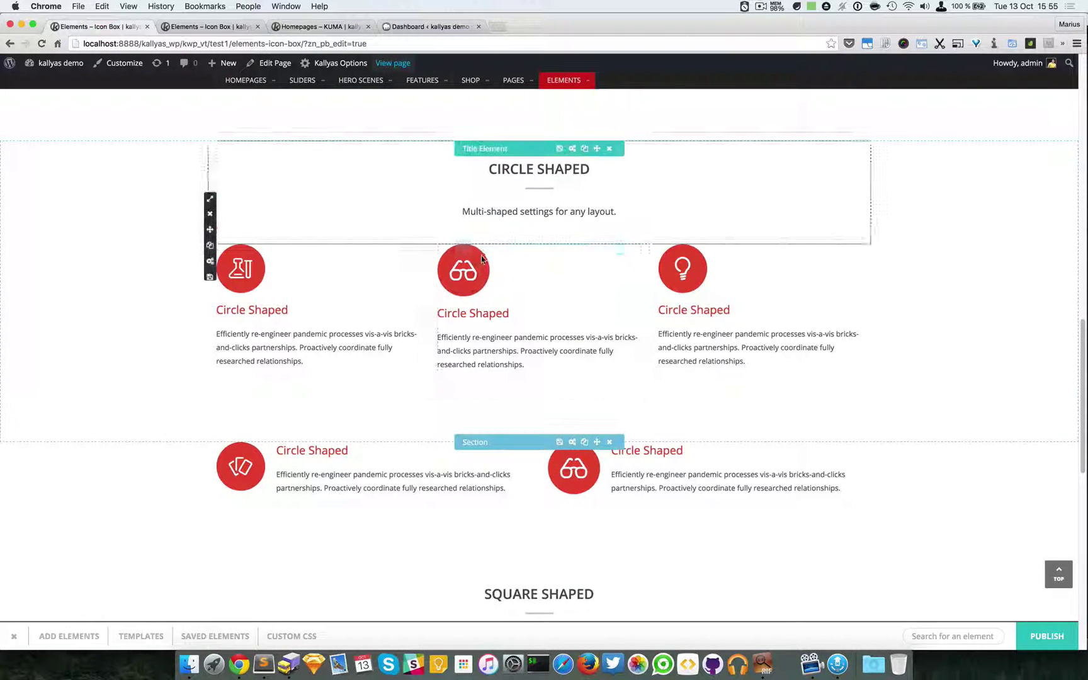
scroll(403, 265, "down", 4)
scroll(580, 387, "up", 10)
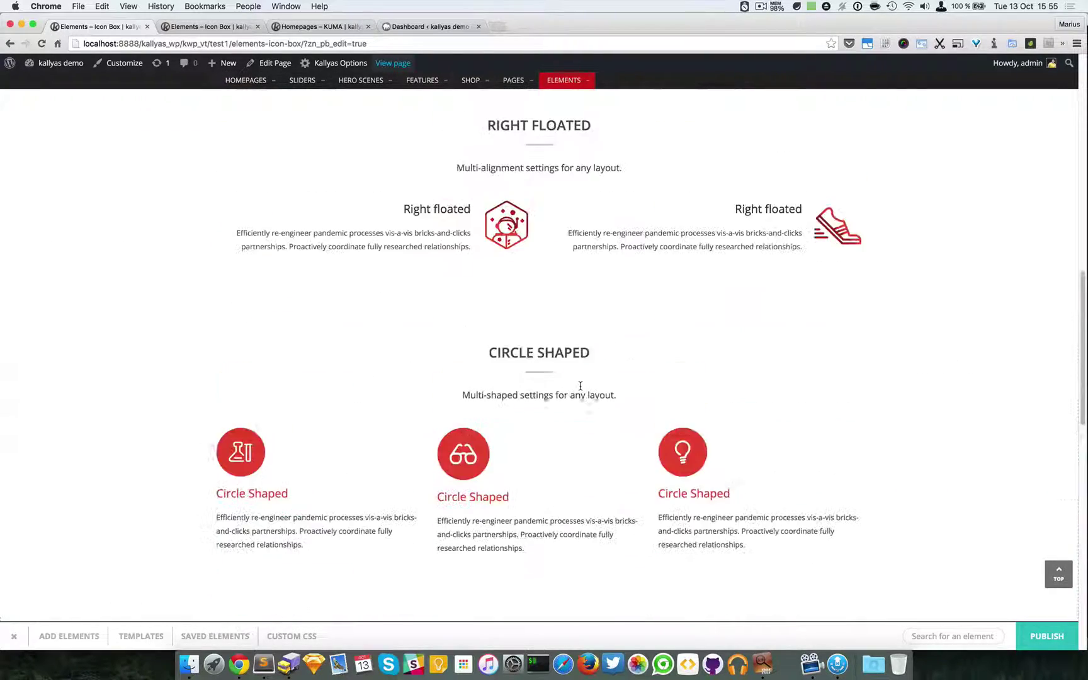
scroll(581, 388, "up", 7)
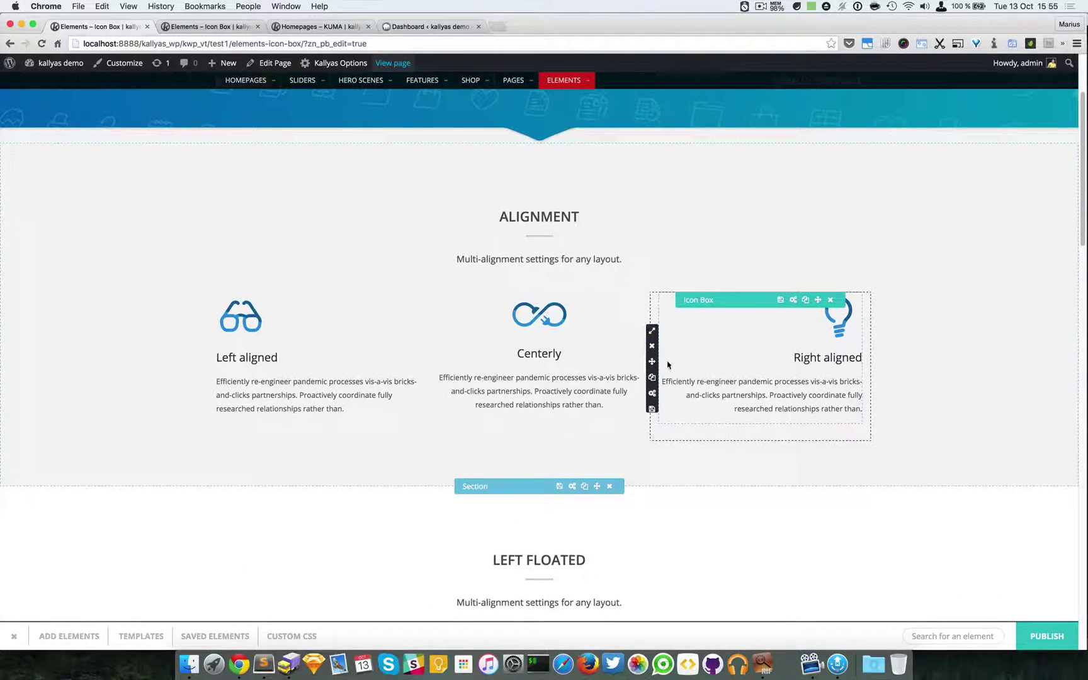
Add a Column found by searching 'colu' below the alignment row and set its width to 5/12.
left_click(943, 633)
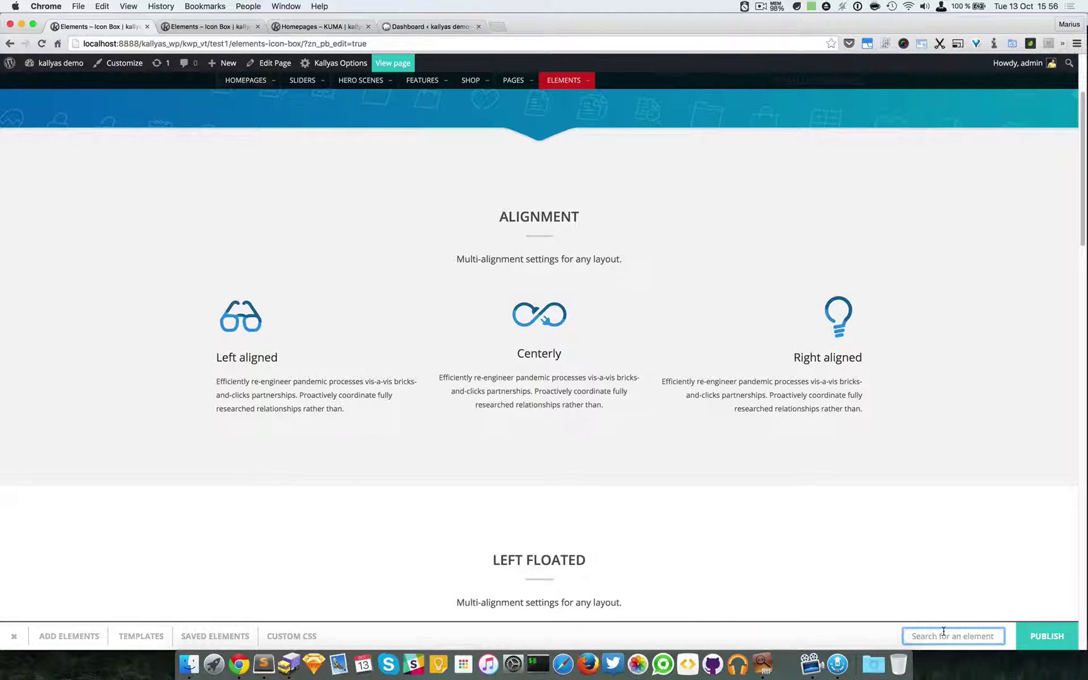
type("colu")
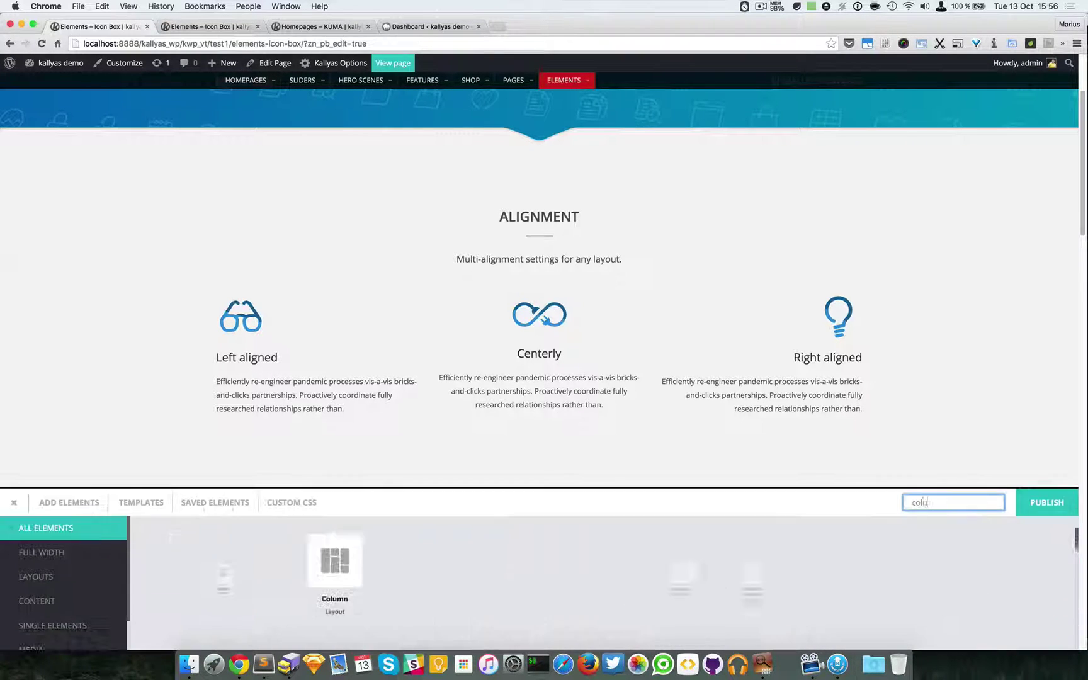
mouse_move(184, 605)
left_mouse_down()
mouse_move(417, 457)
mouse_move(493, 430)
mouse_move(498, 477)
left_mouse_up()
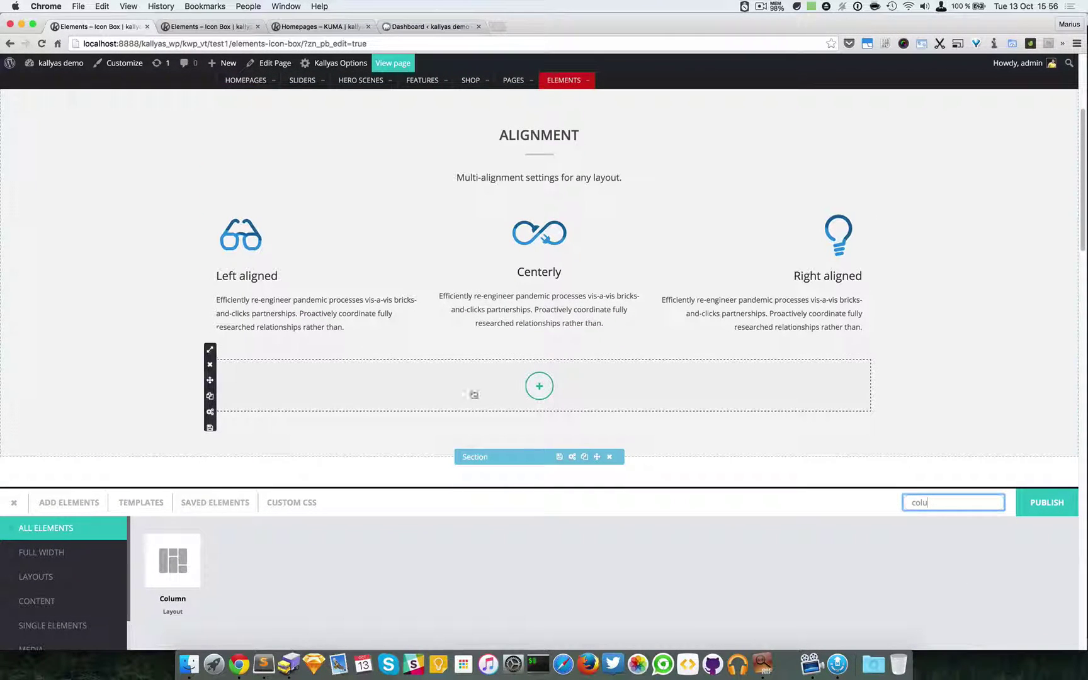
mouse_move(213, 354)
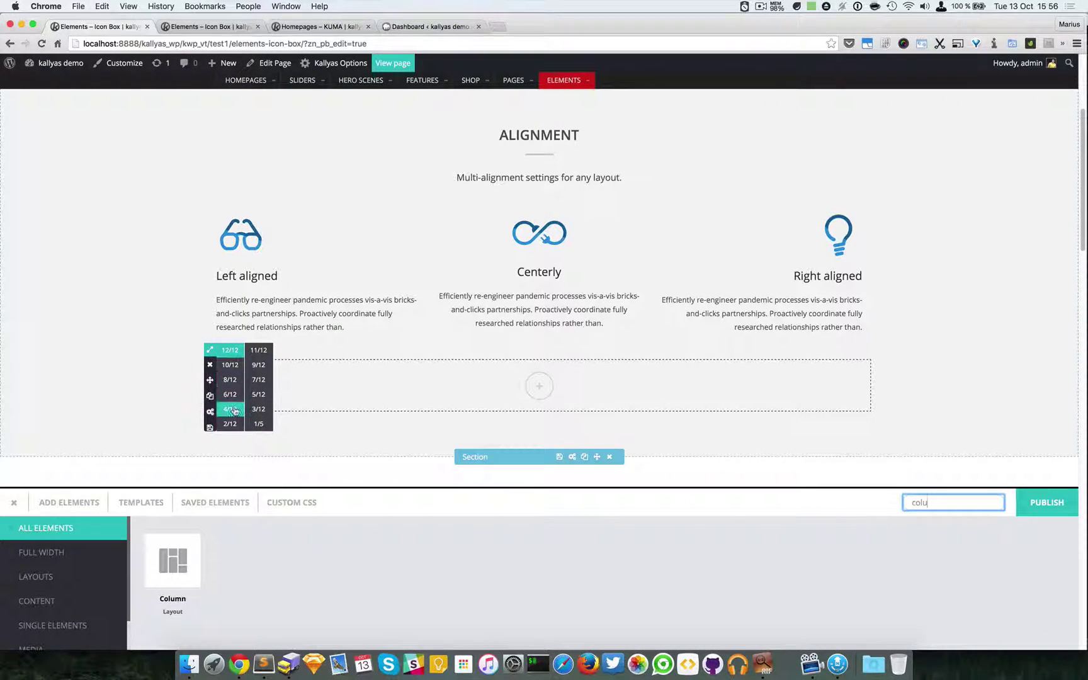
left_click(259, 395)
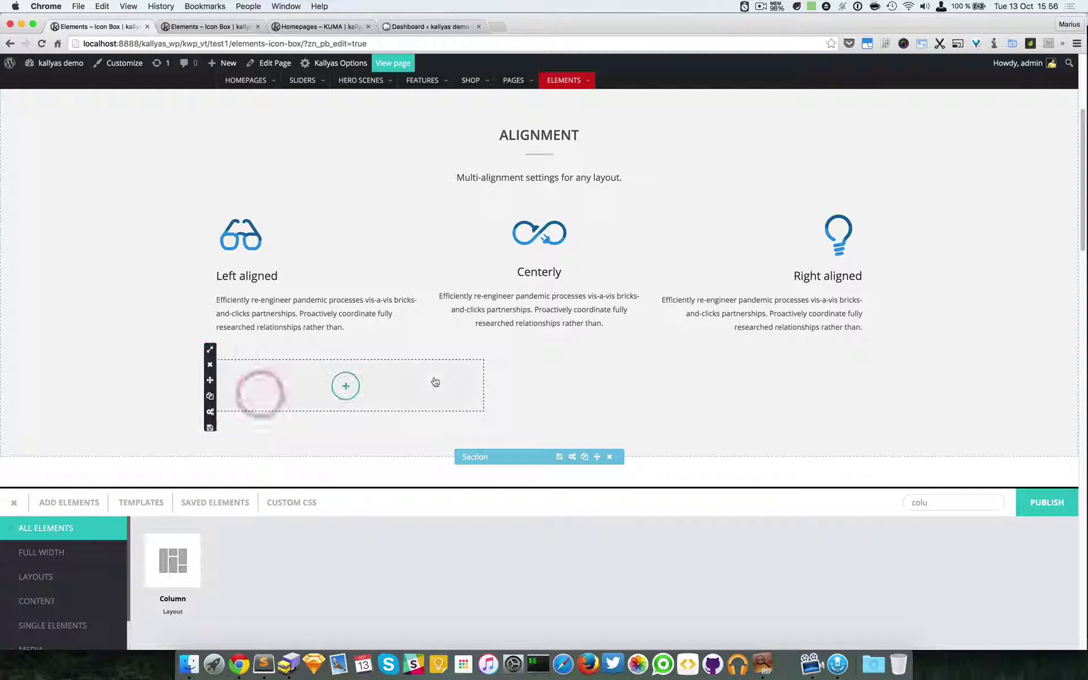
Search 'icon' and place an Icon Box inside the new column.
left_click(344, 385)
double_click(938, 502)
type("icon")
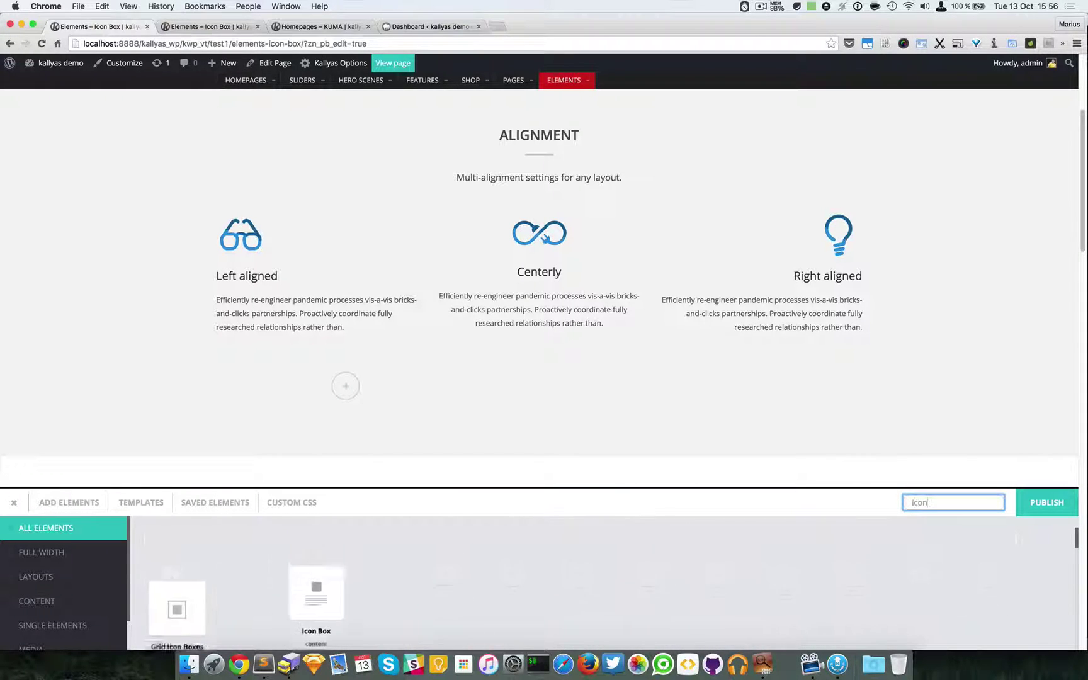
left_click_drag(241, 560, 392, 408)
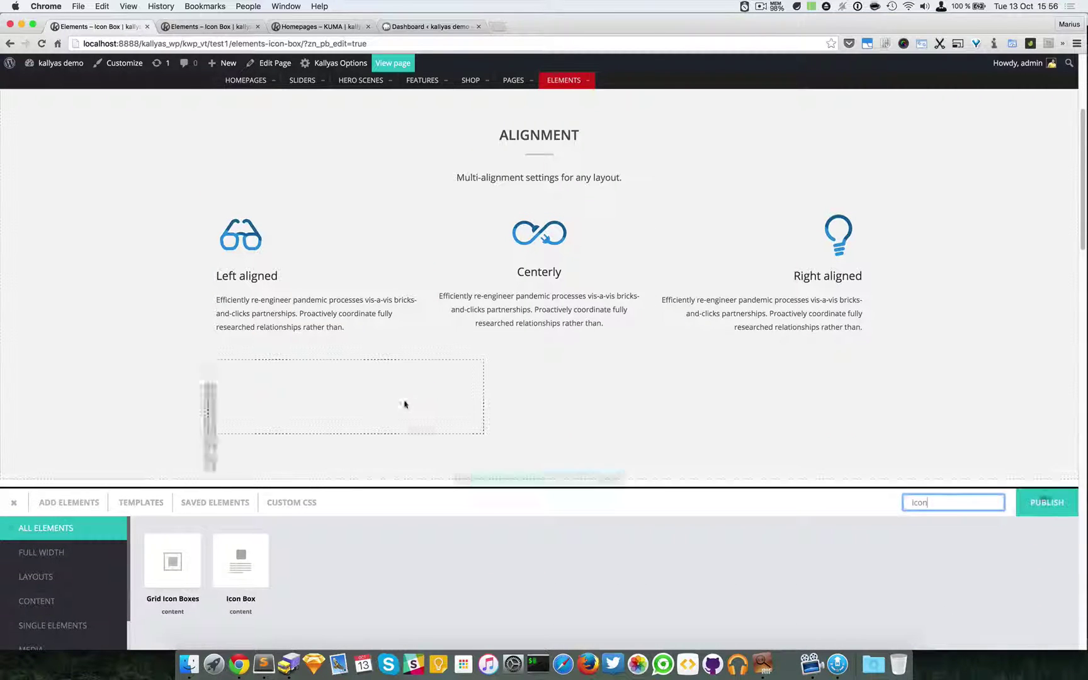
In the Icon Box settings, set the title 'Just some title' and description 'Just a descript'.
left_click(381, 376)
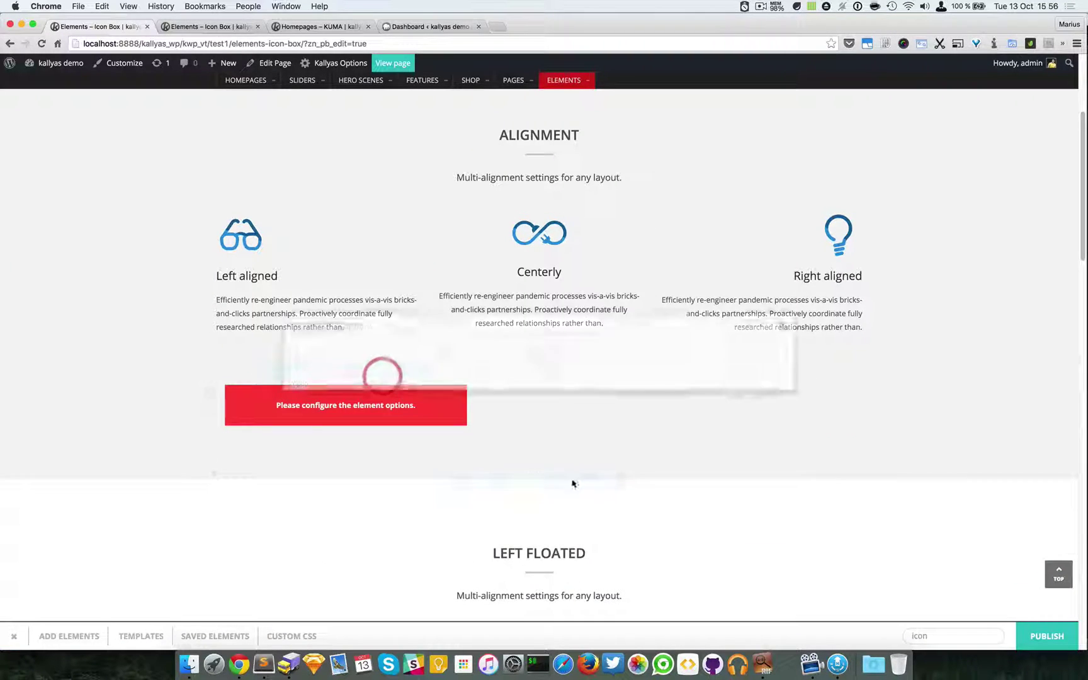
left_click_drag(605, 247, 731, 233)
left_click(722, 314)
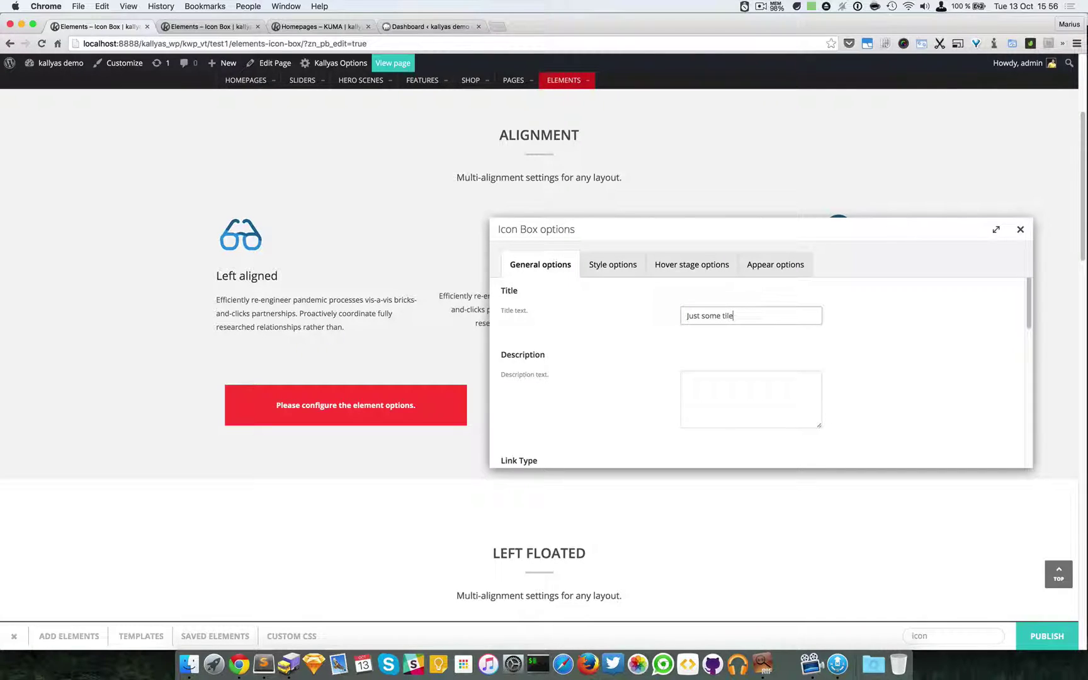
left_click(688, 382)
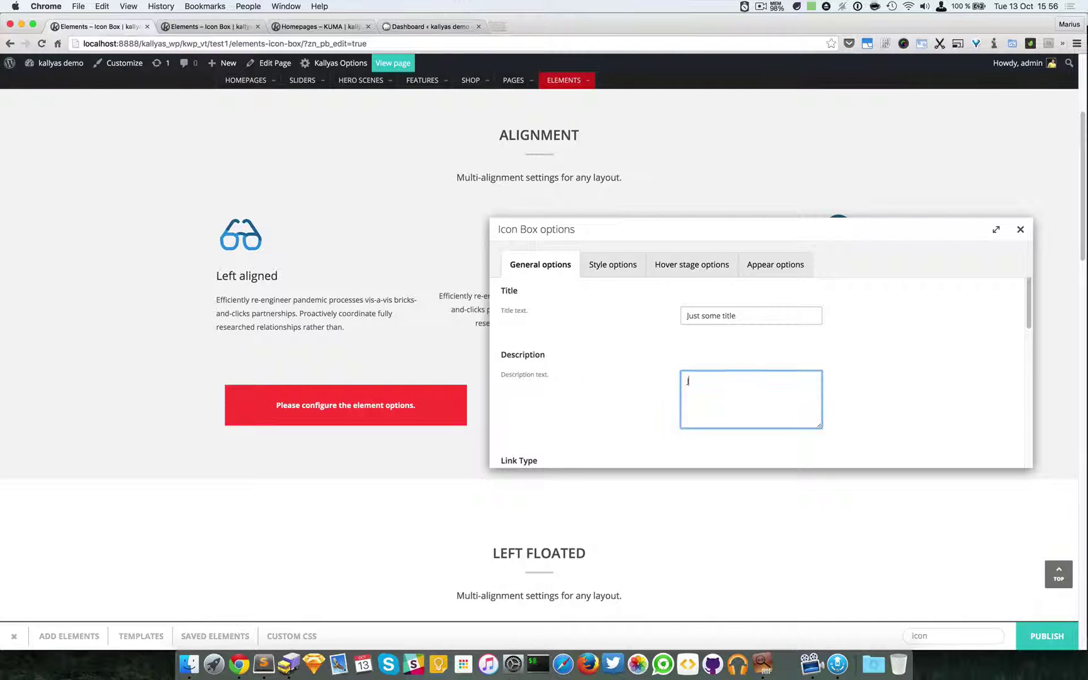
type("Just a description here.")
Set Link Type to Link wrapping the Icon with '#' as the link address.
scroll(759, 371, "down", 4)
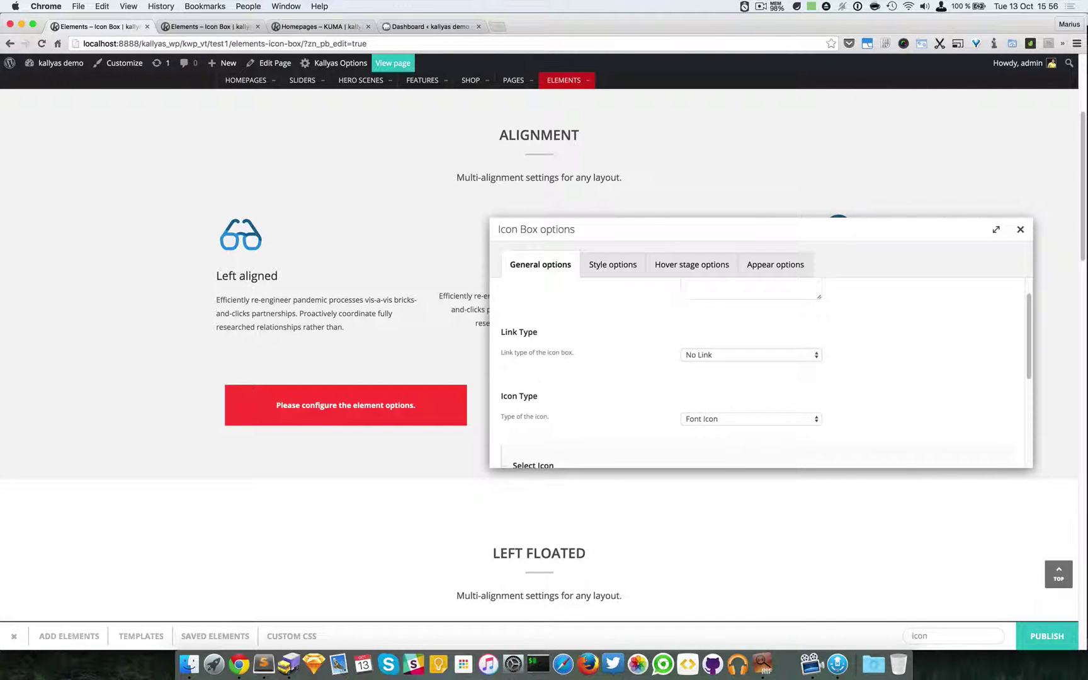
left_click(760, 338)
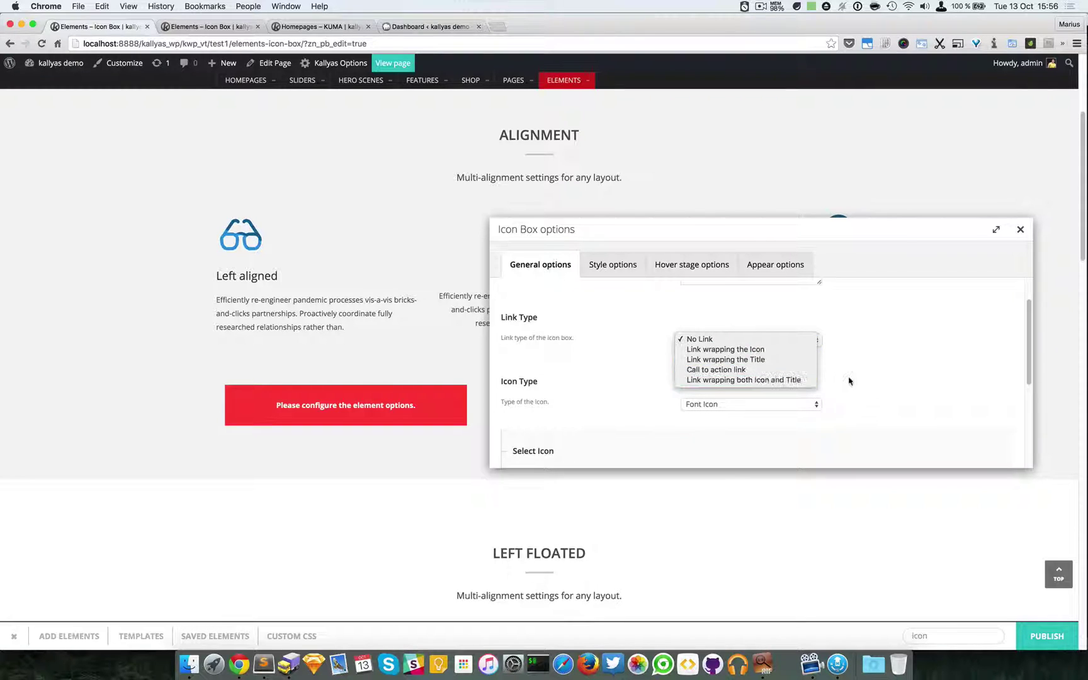
left_click(779, 349)
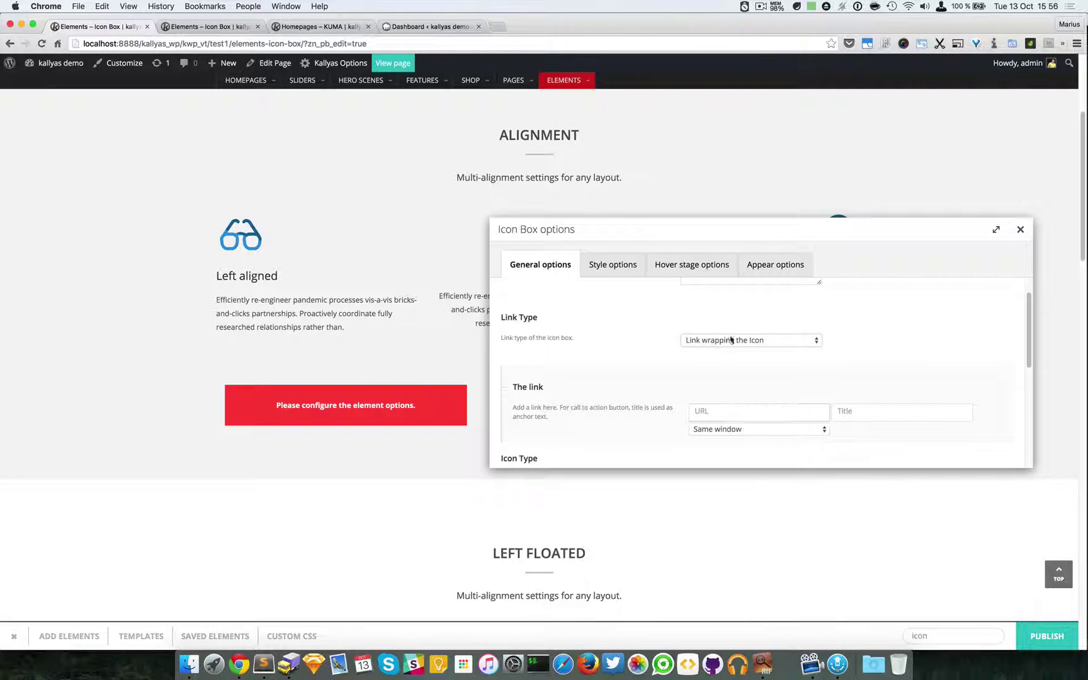
left_click(721, 414)
type("#")
Choose the play icon for the Icon Box.
scroll(720, 416, "down", 2)
scroll(760, 372, "down", 3)
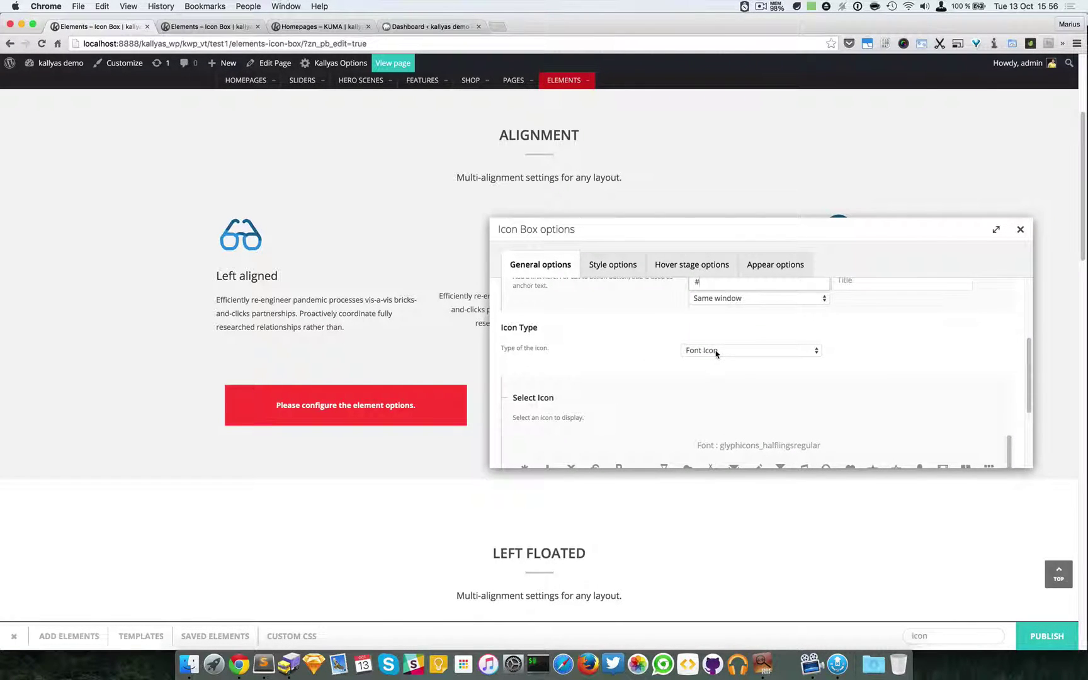
scroll(716, 353, "down", 2)
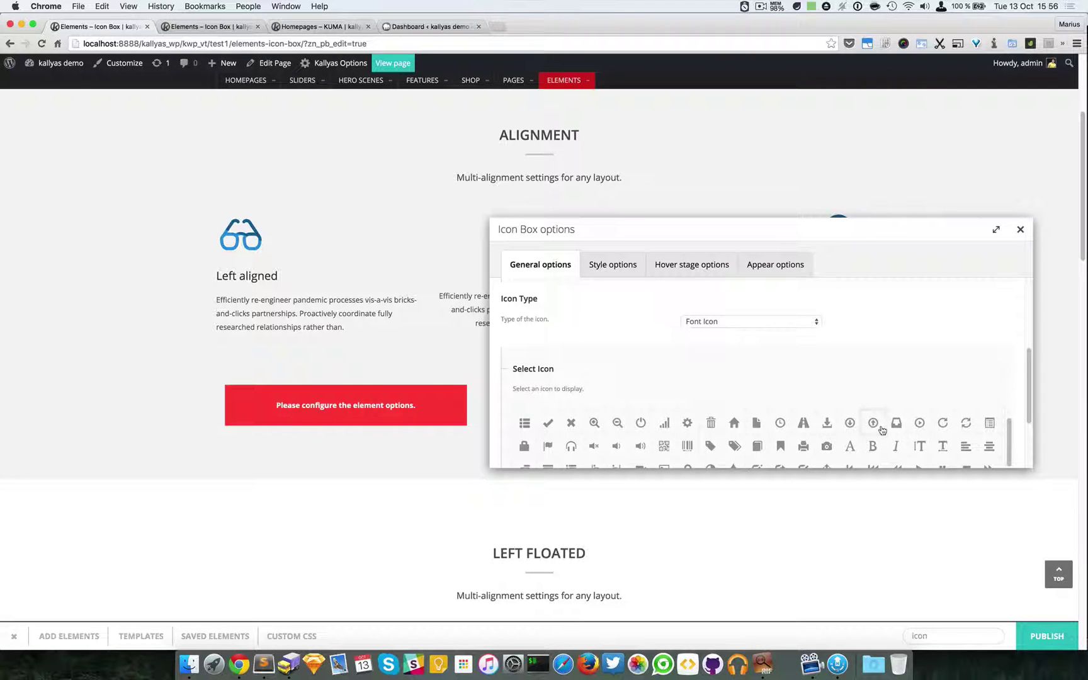
scroll(882, 430, "down", 5)
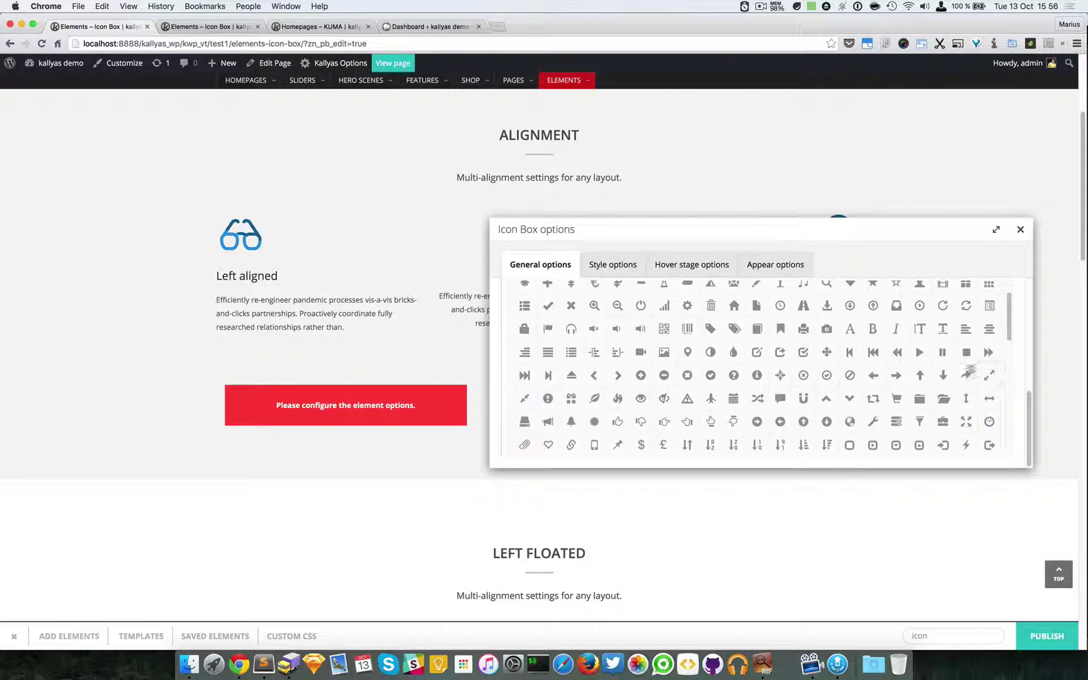
left_click(920, 306)
scroll(635, 354, "up", 5)
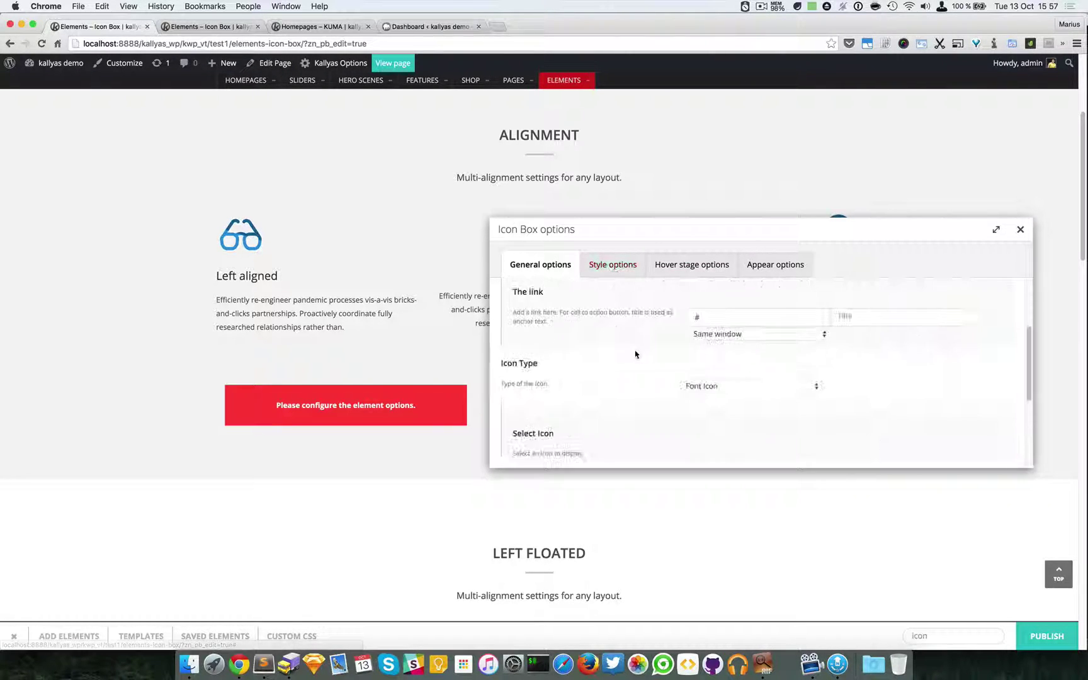
scroll(636, 354, "up", 3)
scroll(636, 355, "down", 6)
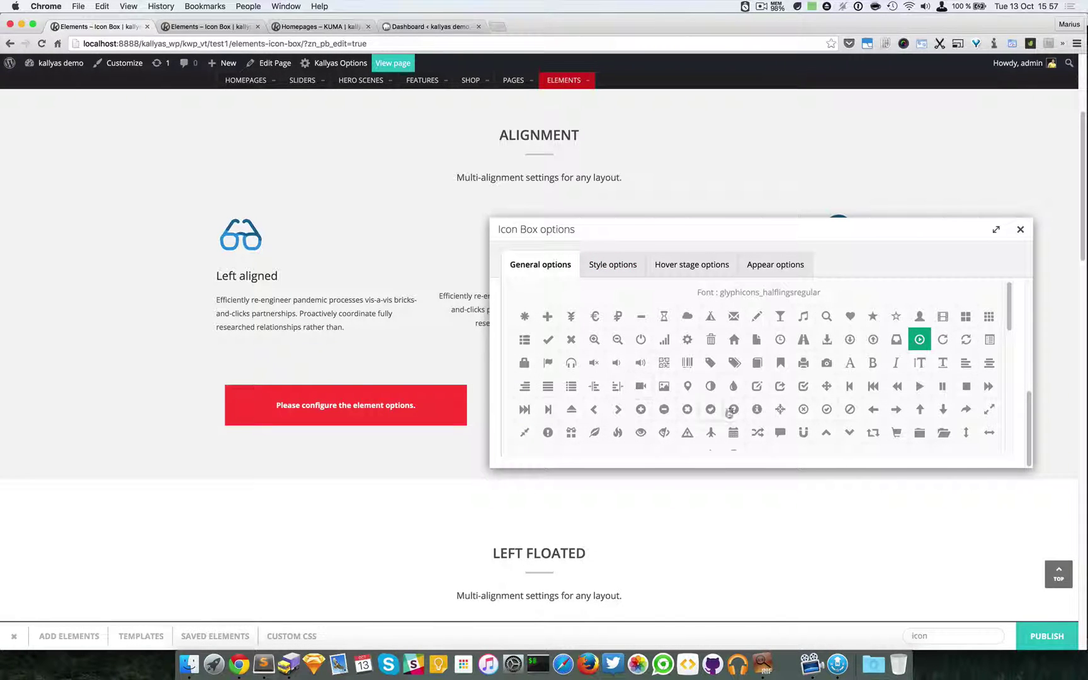
scroll(1002, 390, "up", 6)
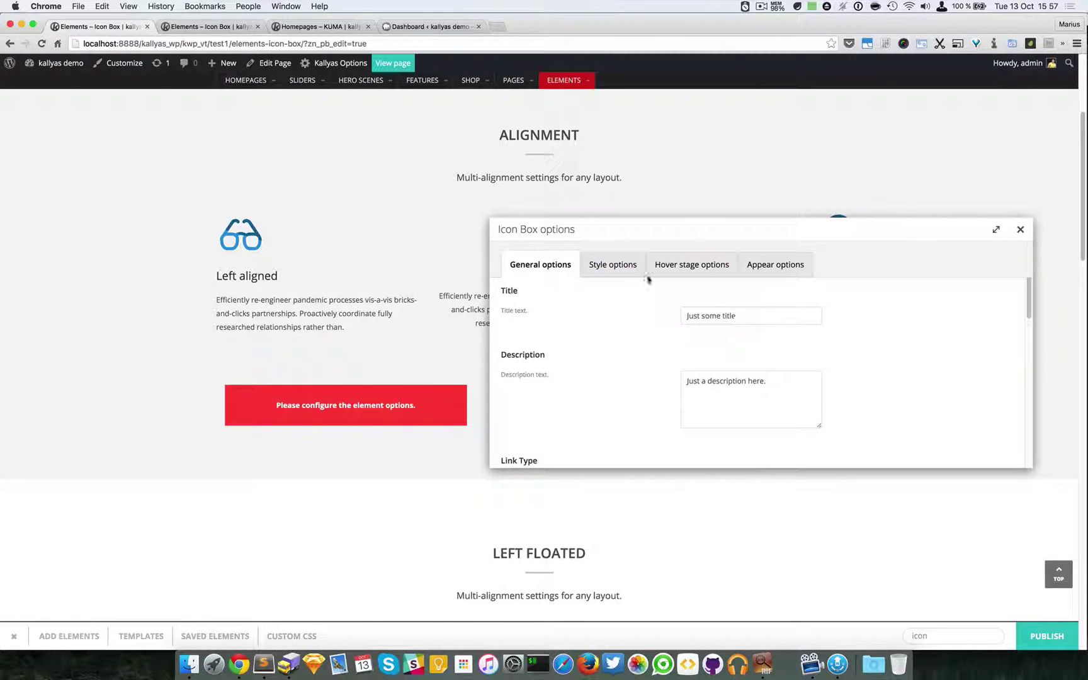
left_click(630, 268)
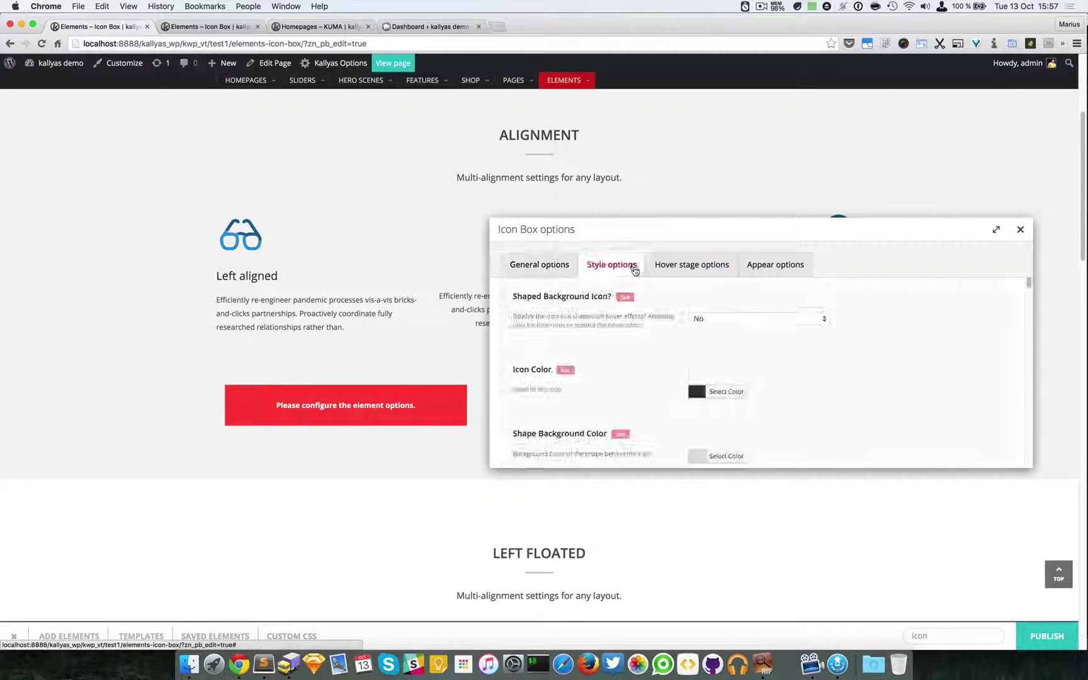
Close the settings to preview the new box, then reopen them on the Style options.
left_click(1019, 228)
scroll(441, 378, "down", 1)
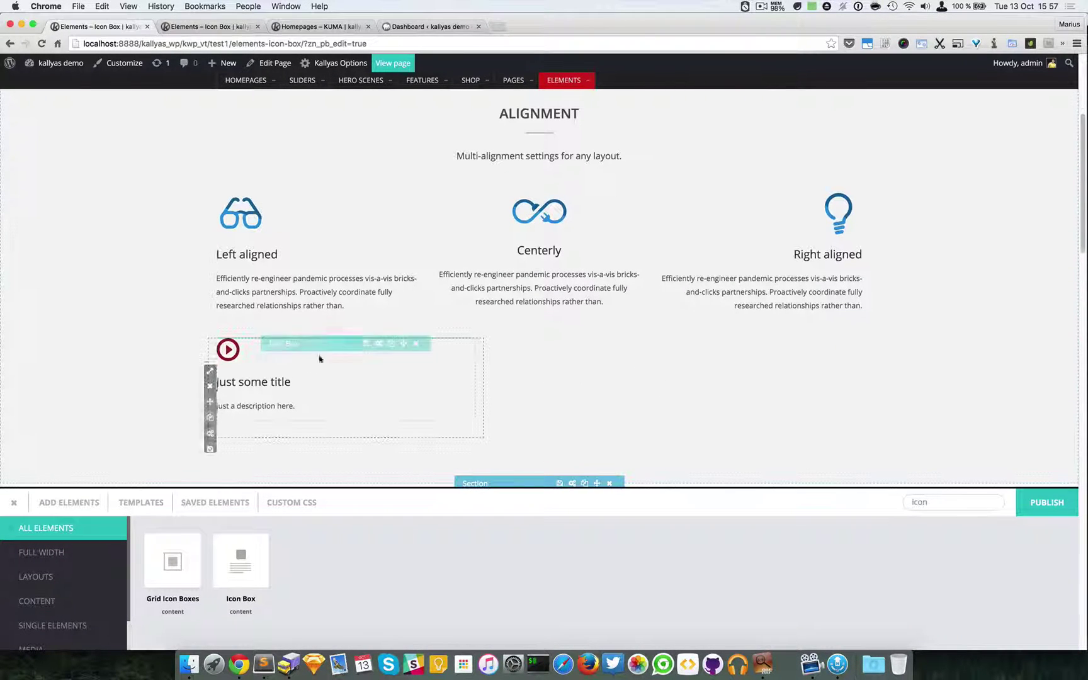
left_click(381, 346)
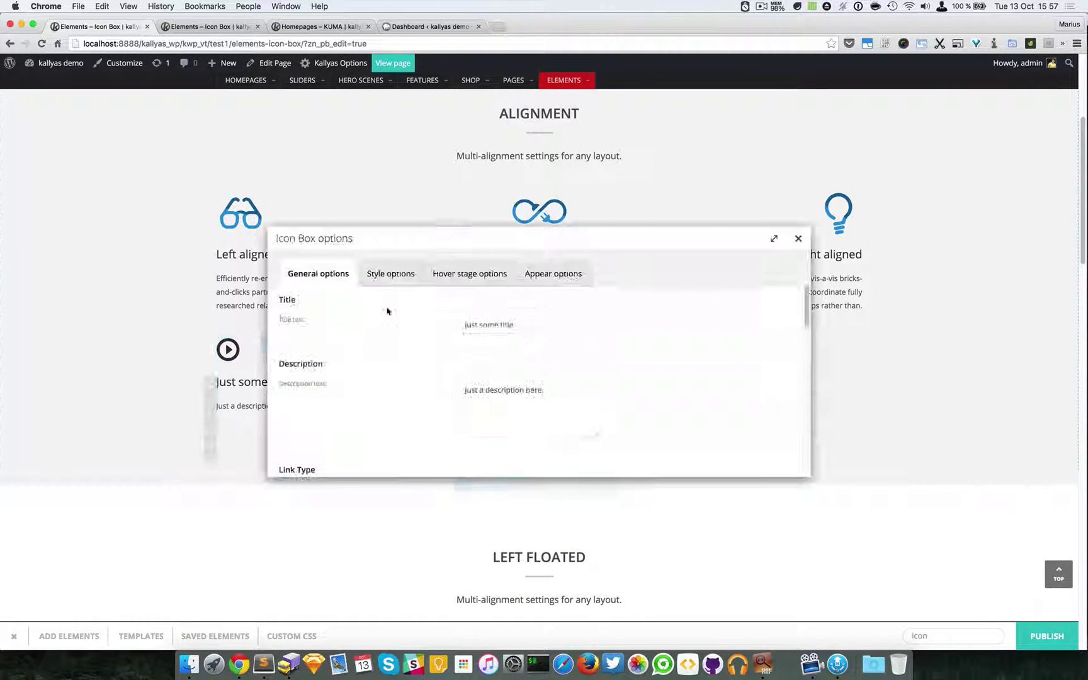
left_click_drag(388, 236, 551, 255)
left_click(552, 290)
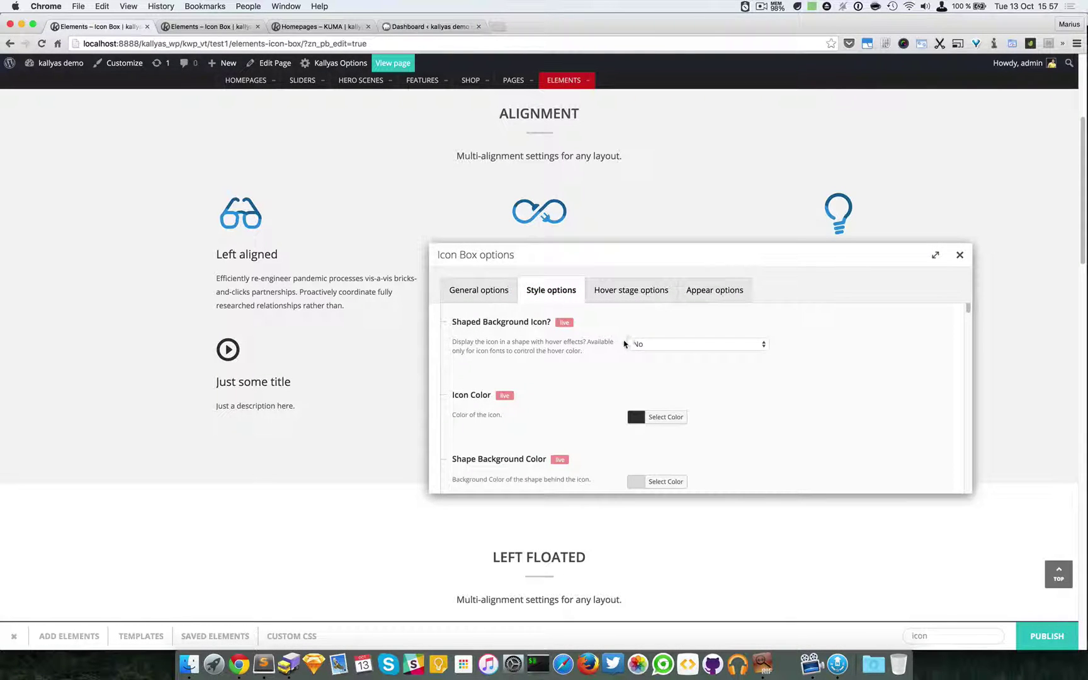
Try the icon background shape and colour pickers, clearing the icon's dark colour value.
left_click(628, 344)
left_click(671, 354)
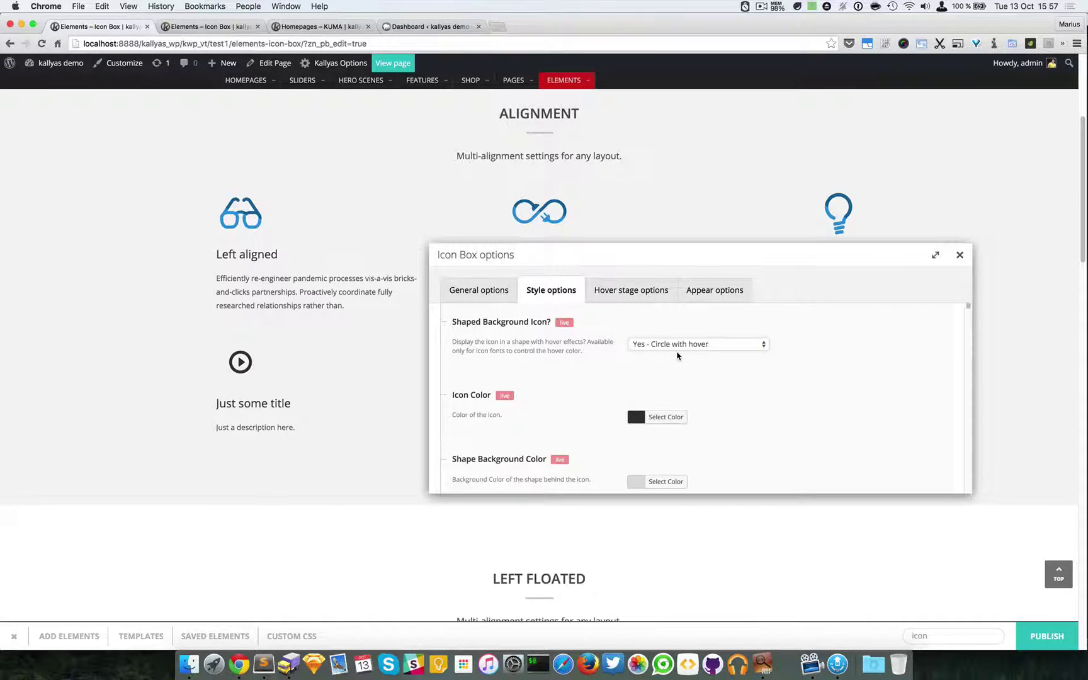
left_click(677, 355)
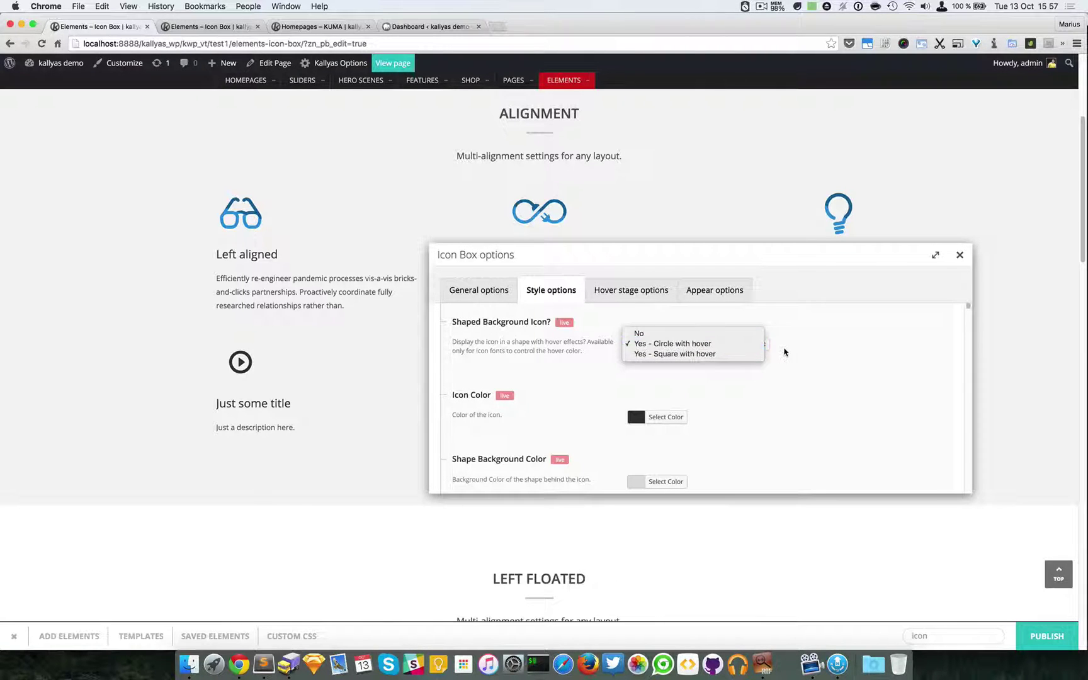
left_click(825, 355)
scroll(826, 355, "down", 1)
left_click(675, 455)
scroll(748, 441, "down", 1)
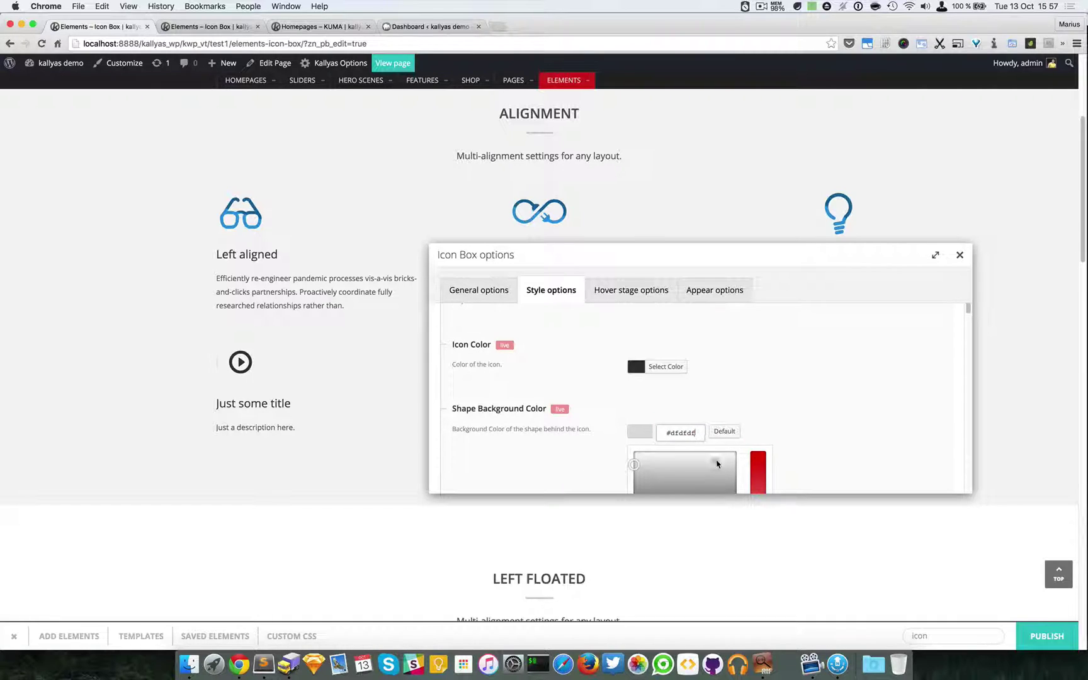
left_click(795, 383)
left_click(679, 363)
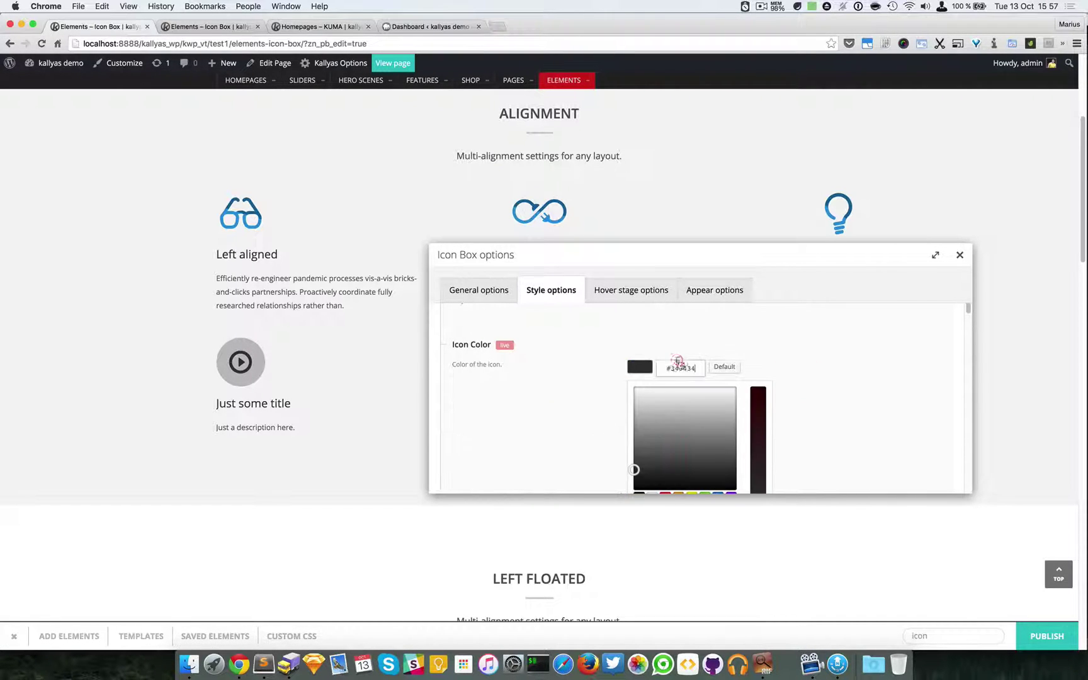
key("super+a")
key("BackSpace")
left_click(557, 354)
Make the icon's background shape a square.
scroll(786, 379, "up", 1)
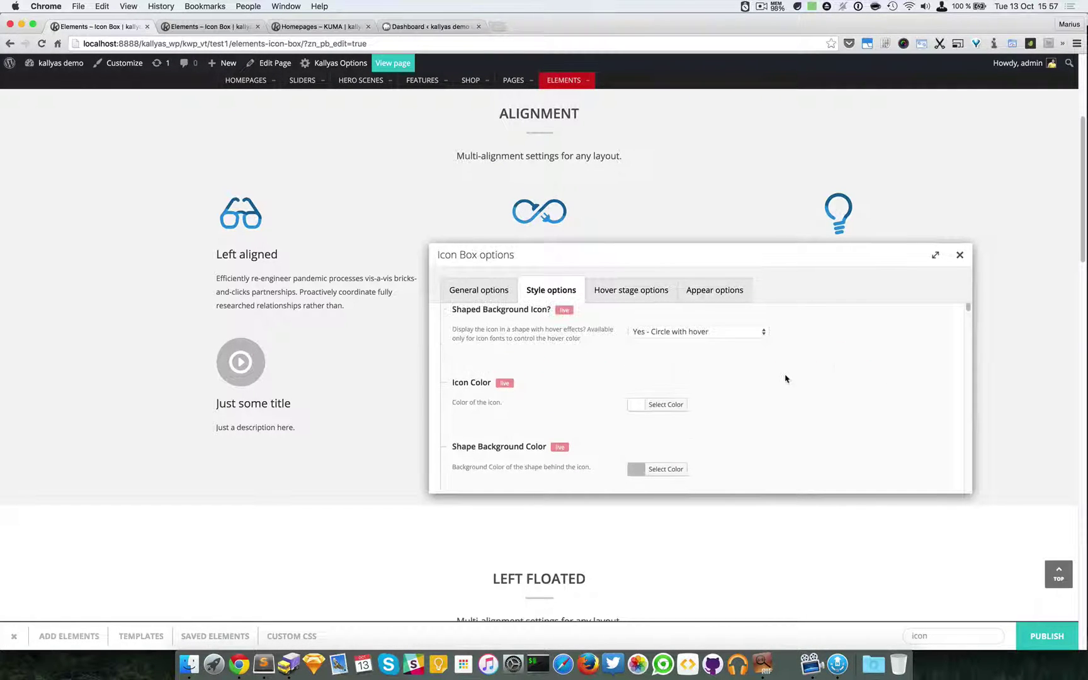
scroll(786, 378, "up", 1)
left_click(687, 344)
left_click(687, 354)
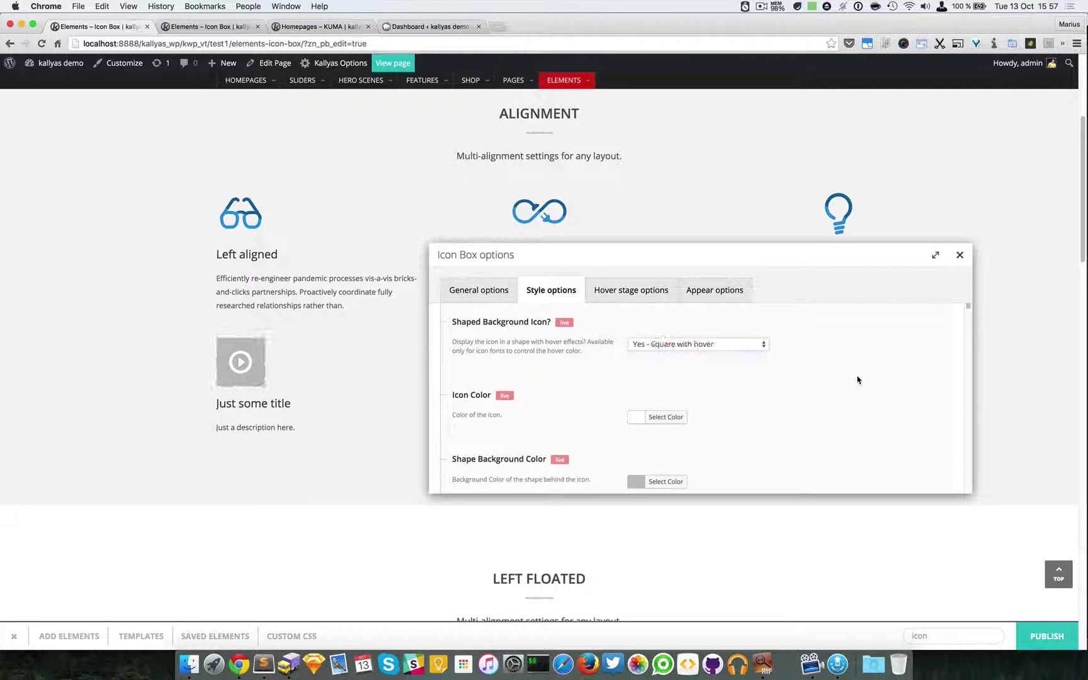
scroll(836, 378, "down", 5)
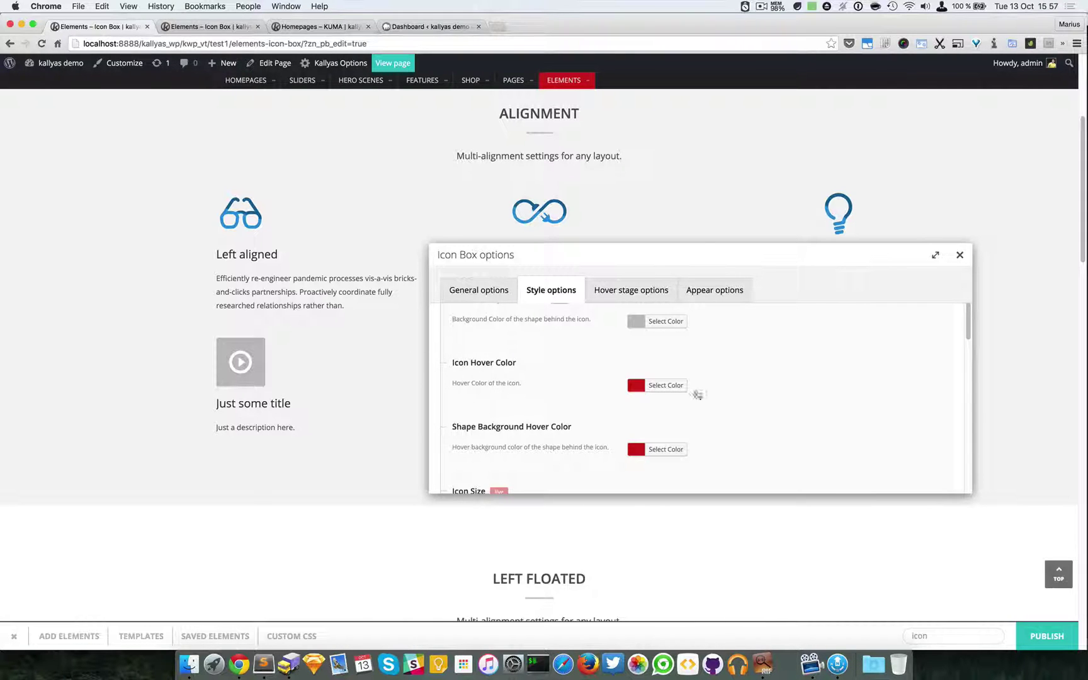
Change the Icon Hover Color from red to the white palette swatch.
left_click(680, 385)
left_click(612, 404)
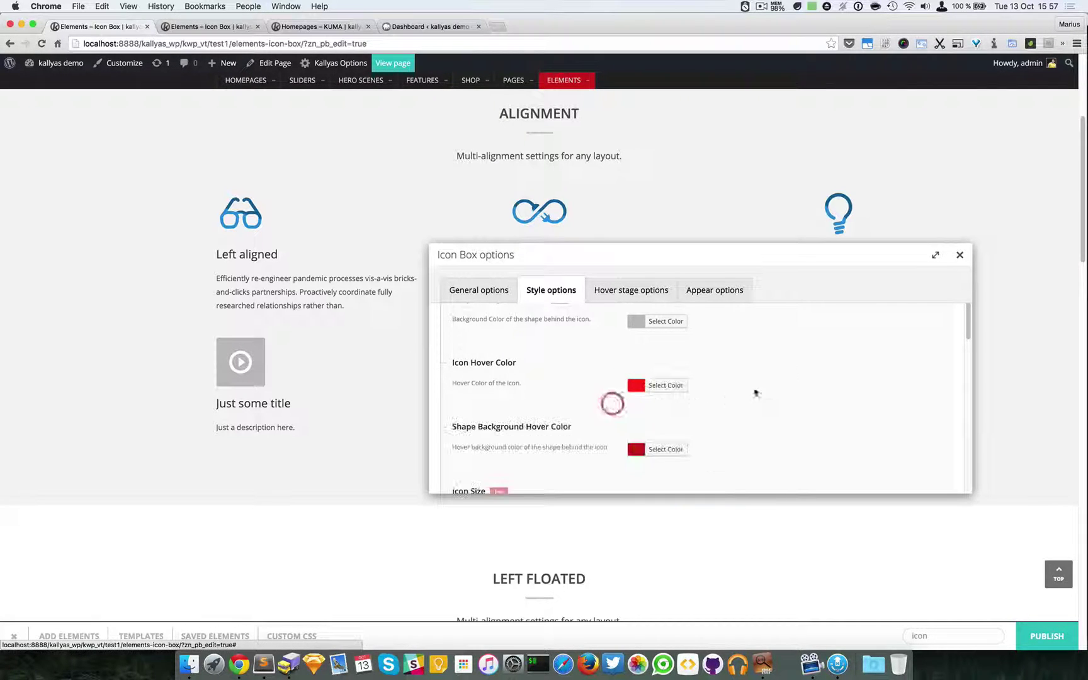
left_click(665, 385)
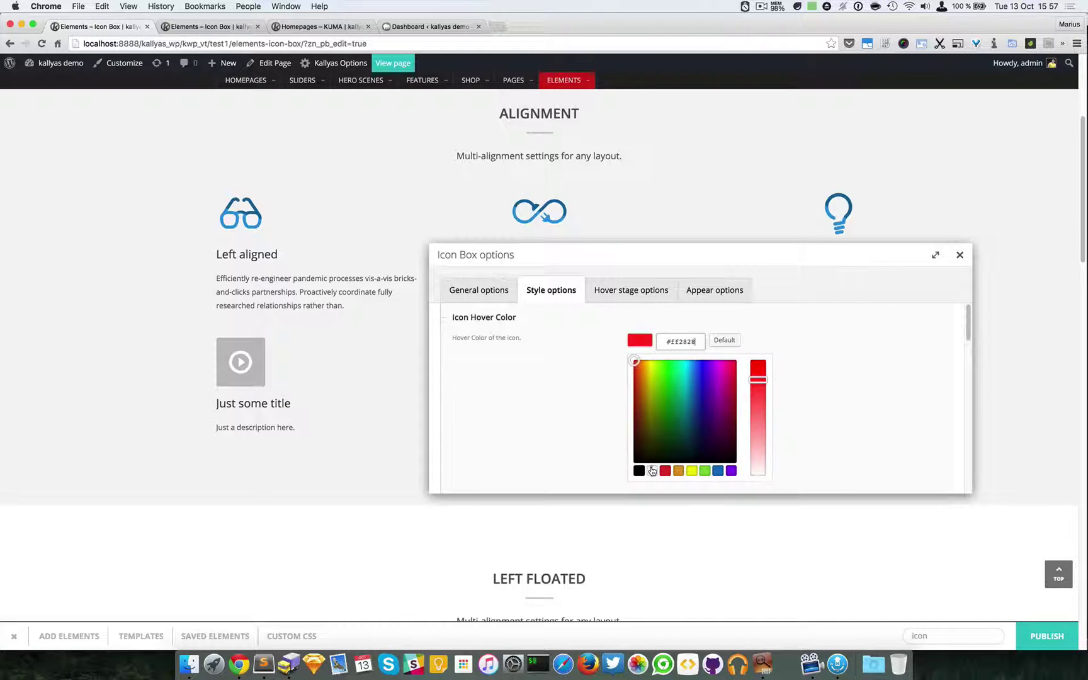
left_click(653, 472)
left_click(857, 367)
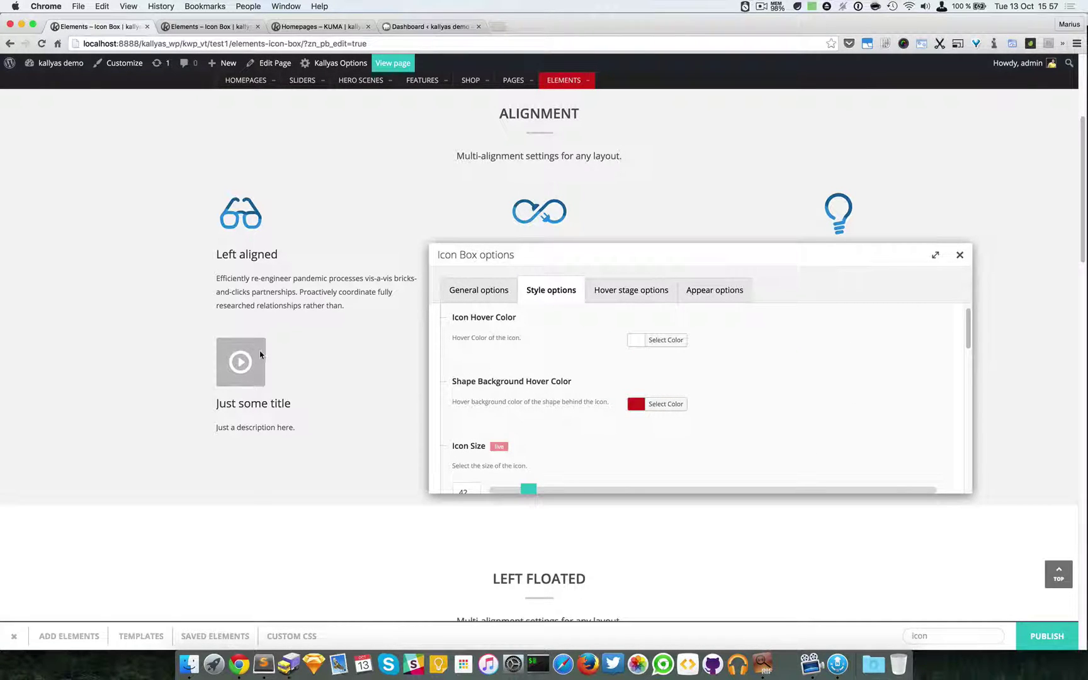
Set the Icon Size to 72 and the shaped Icon Padding to 37.
scroll(675, 407, "down", 3)
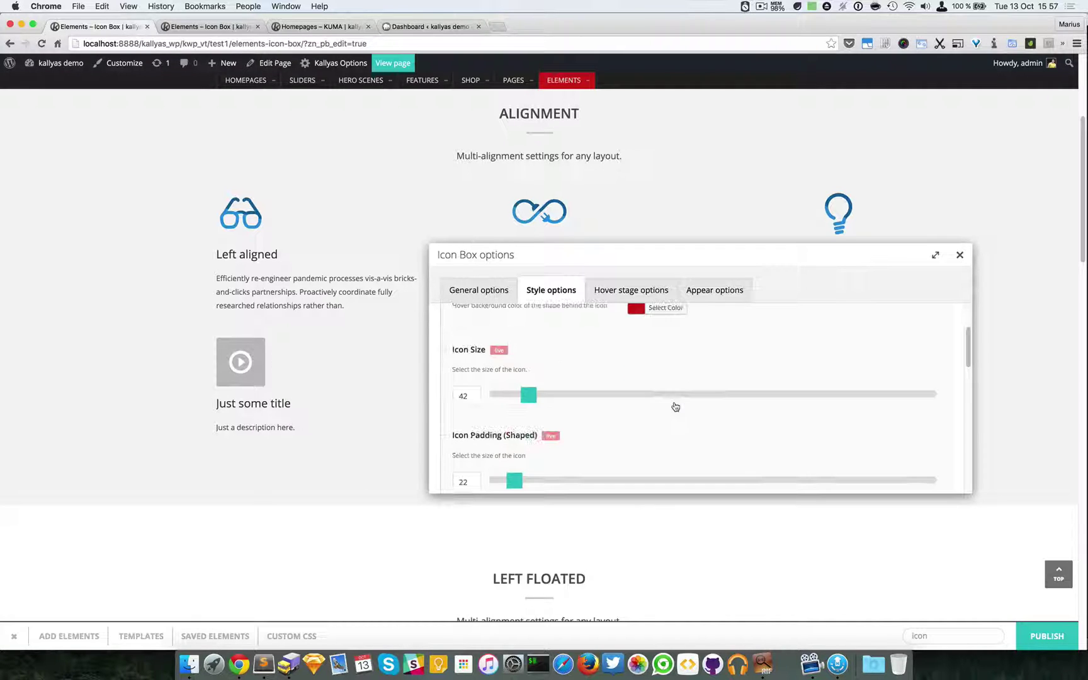
left_click_drag(525, 392, 562, 393)
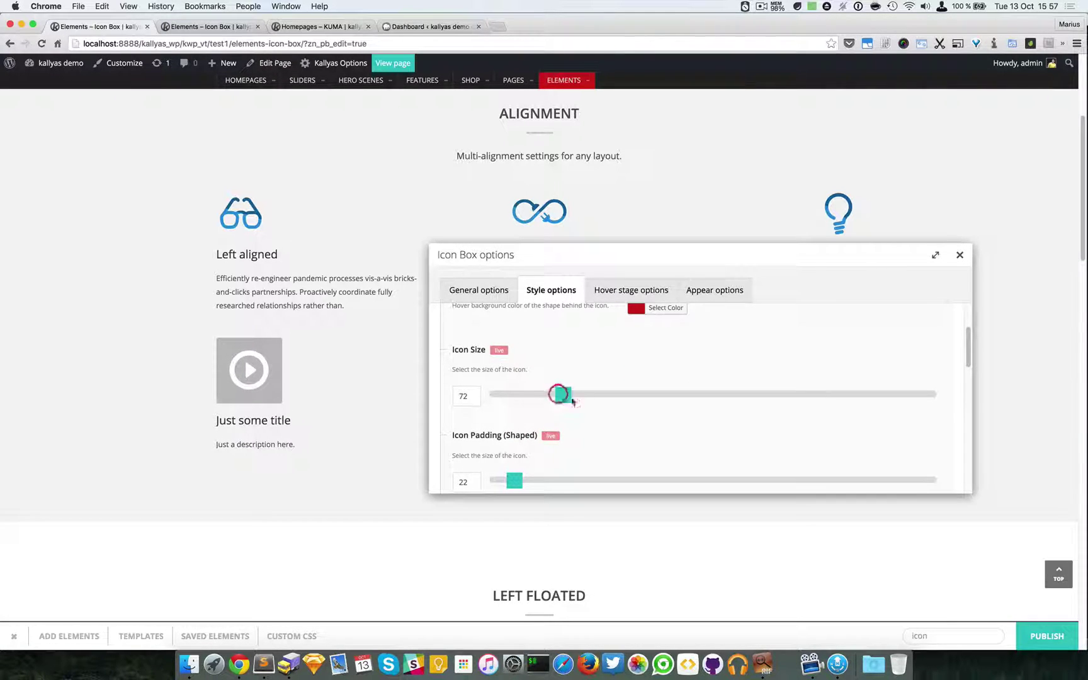
scroll(580, 410, "down", 1)
left_click_drag(519, 466, 535, 464)
Set Box Alignment to Align CENTER so the box content is centred.
scroll(617, 433, "down", 3)
left_click(658, 414)
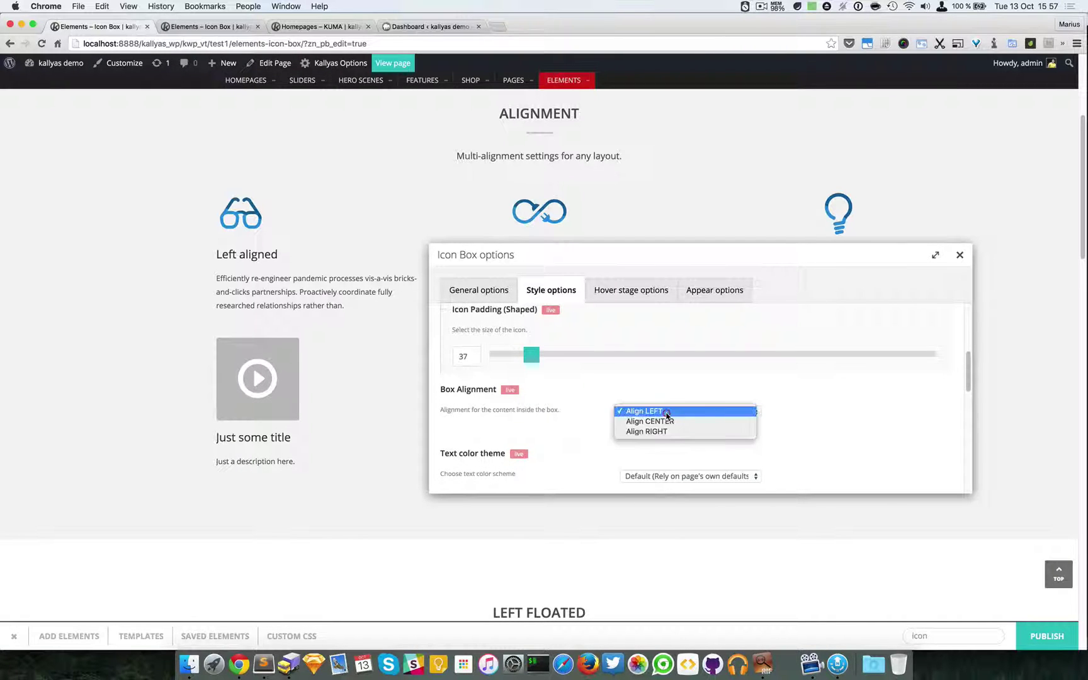
left_click(667, 420)
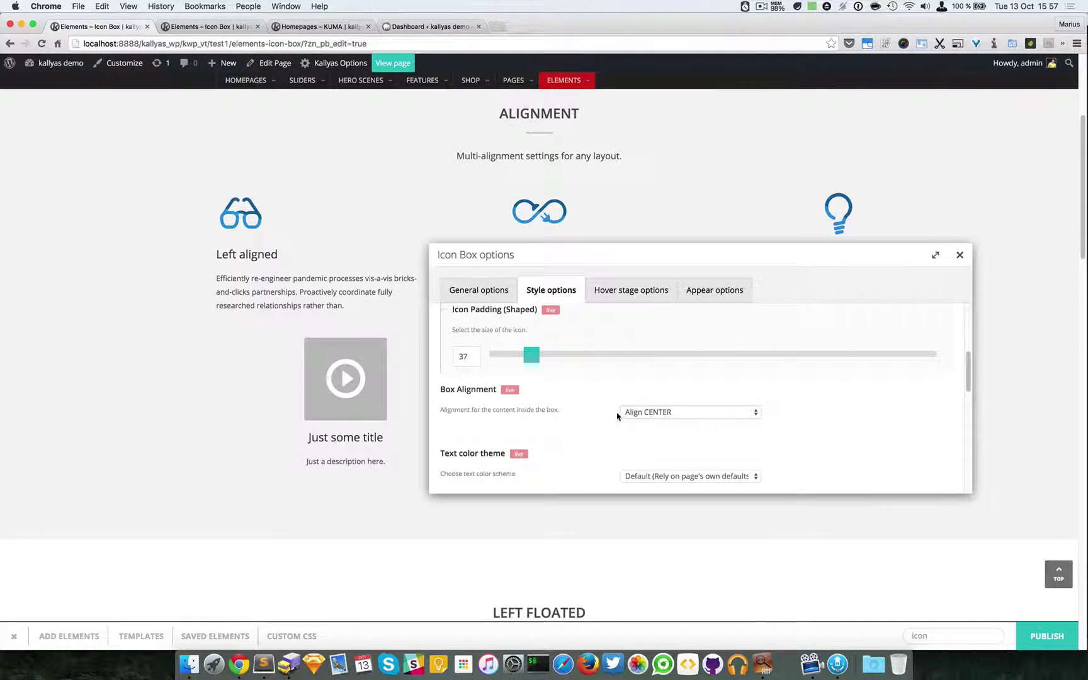
scroll(617, 416, "down", 2)
scroll(454, 416, "down", 5)
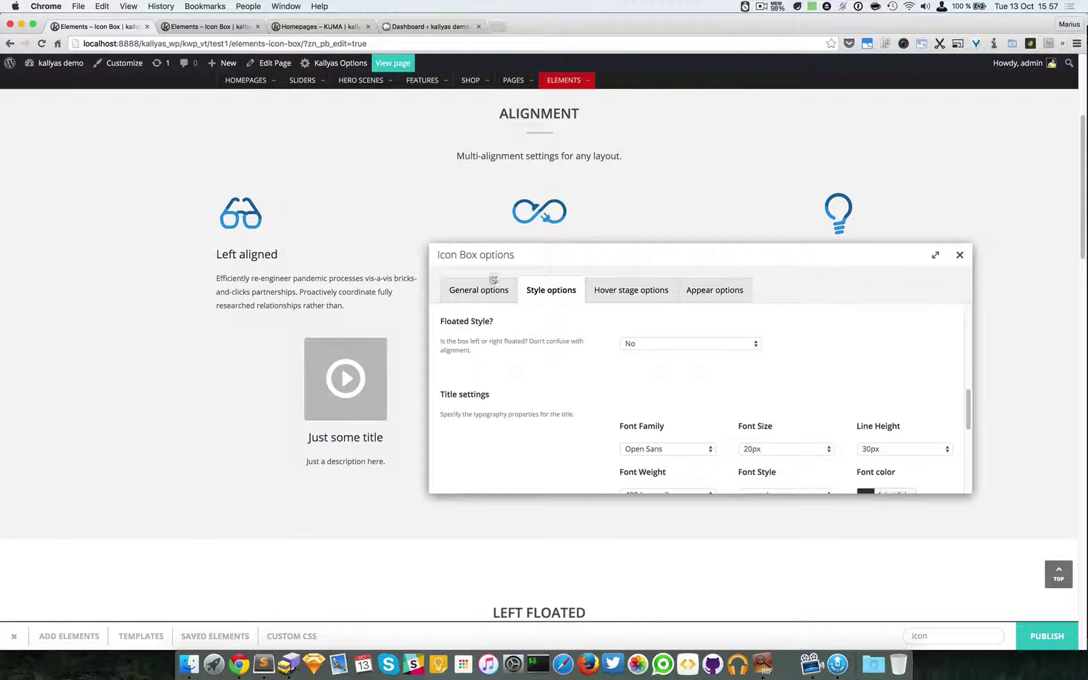
left_click_drag(501, 250, 578, 246)
scroll(609, 389, "up", 3)
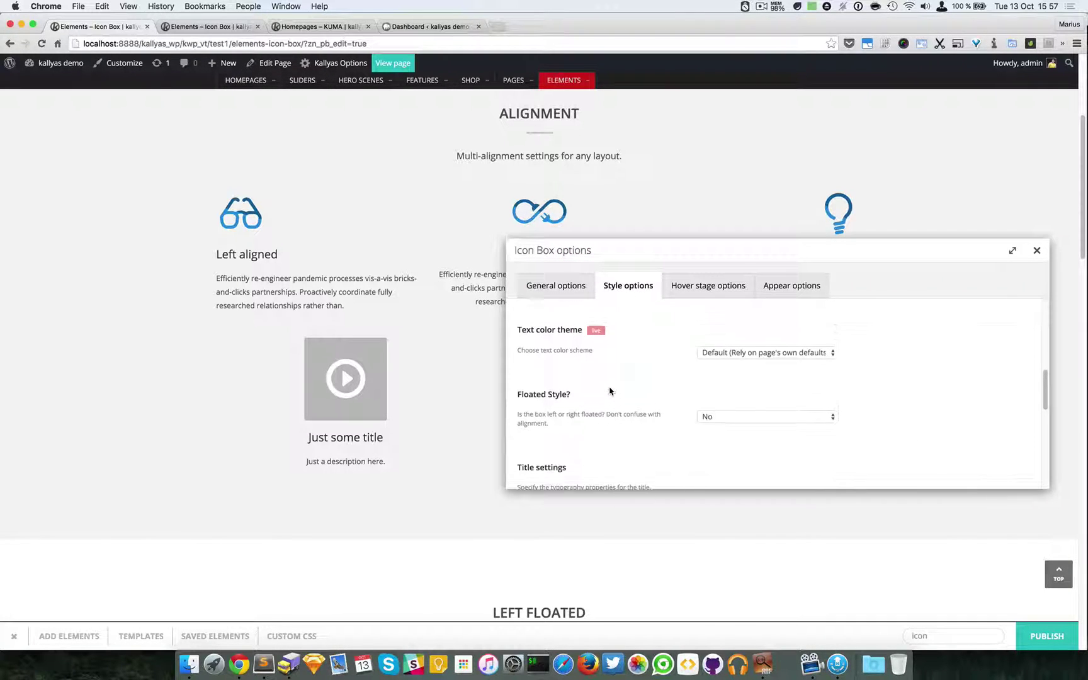
scroll(610, 391, "up", 1)
scroll(714, 356, "up", 2)
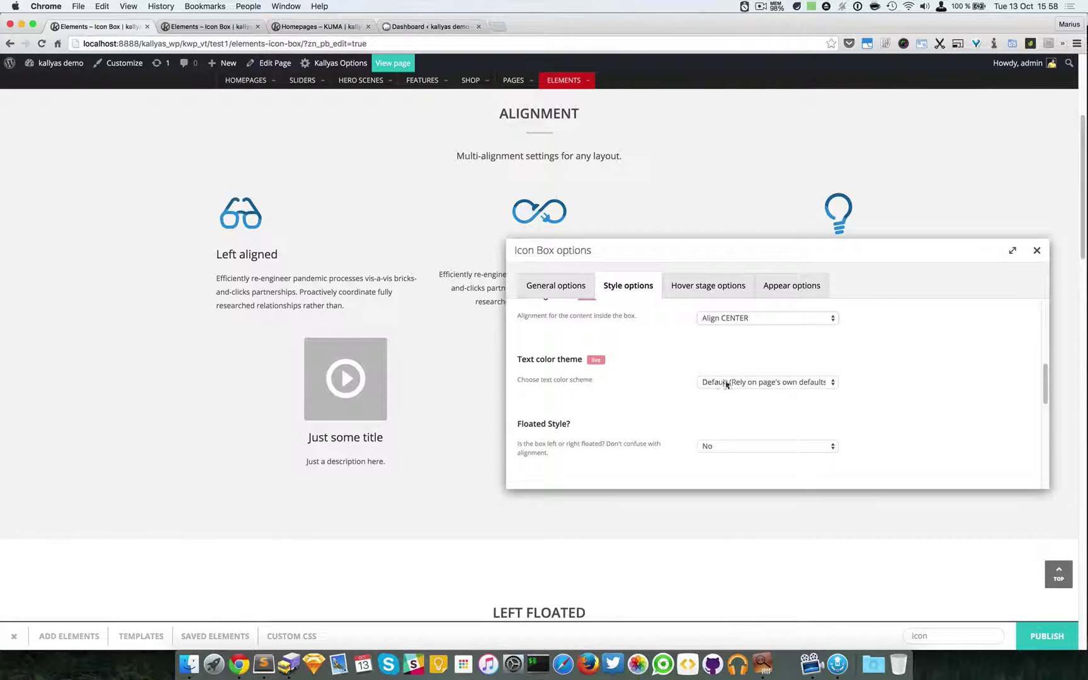
Style the title in Montserrat, 28px, weight 700 bold, with normal font style.
scroll(591, 438, "down", 2)
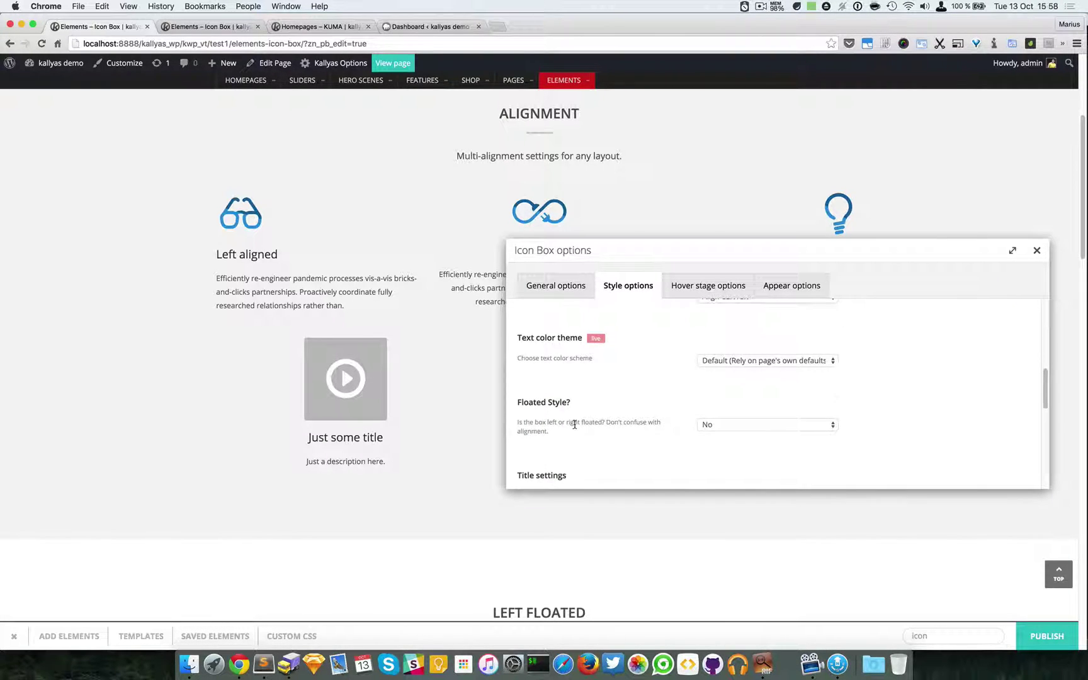
scroll(574, 424, "down", 10)
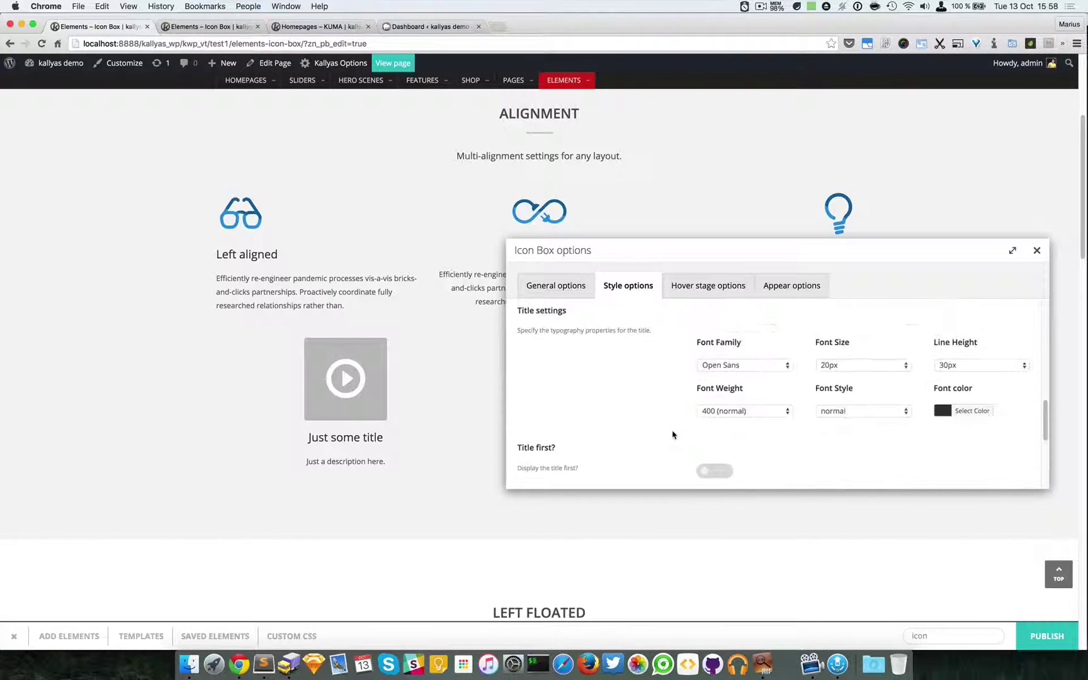
scroll(686, 432, "up", 2)
left_click(734, 389)
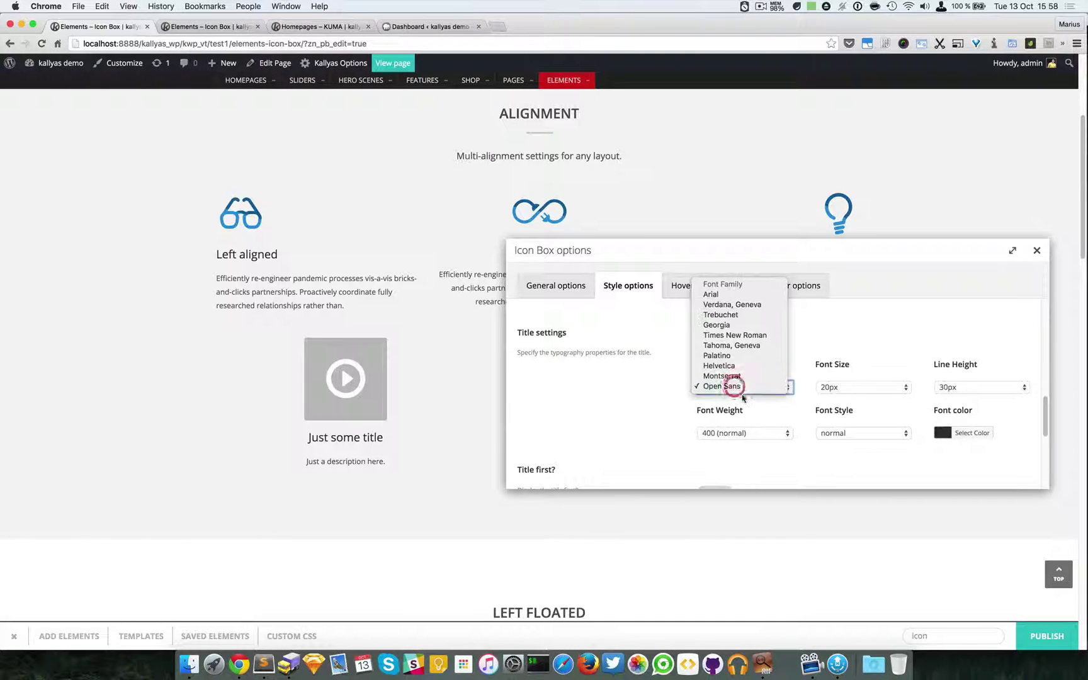
left_click(735, 376)
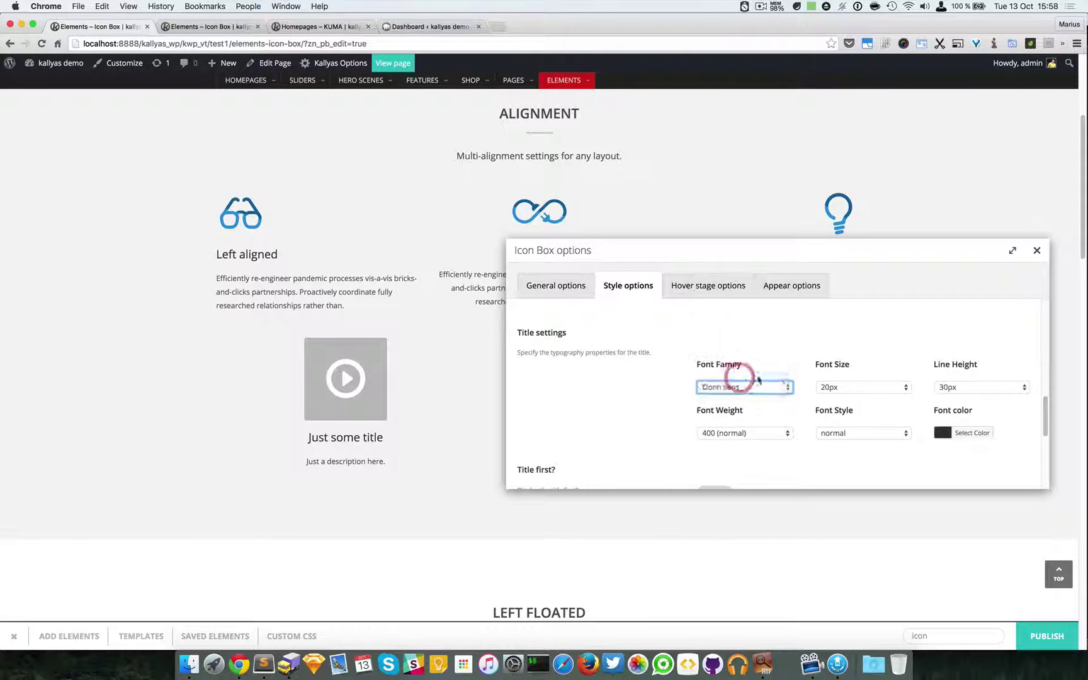
left_click(861, 386)
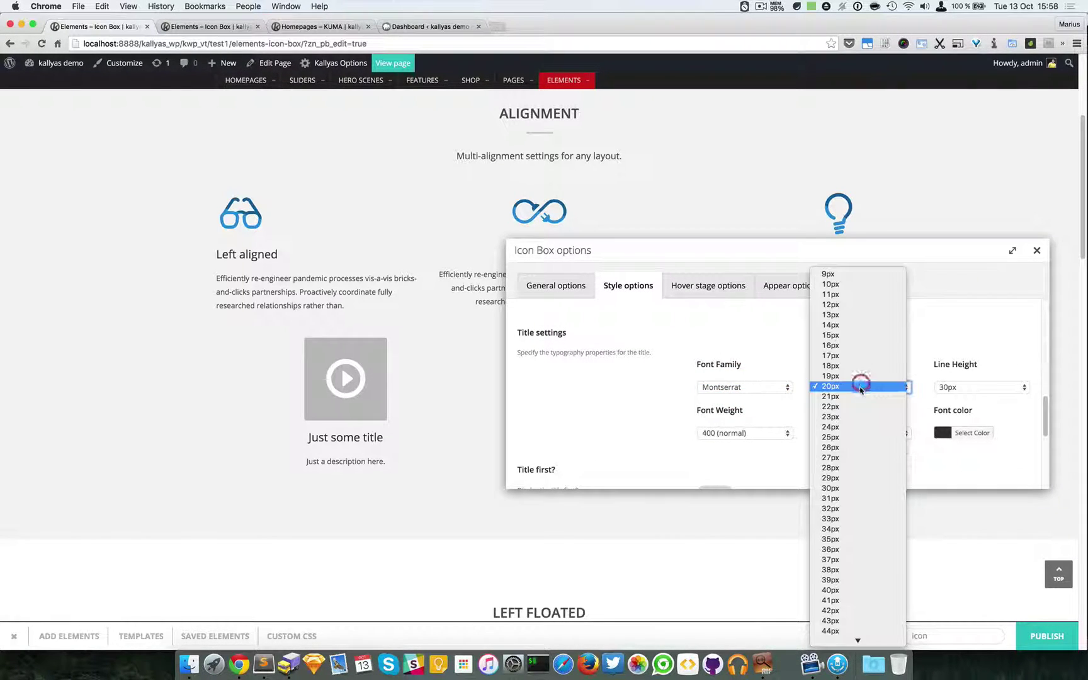
left_click(855, 467)
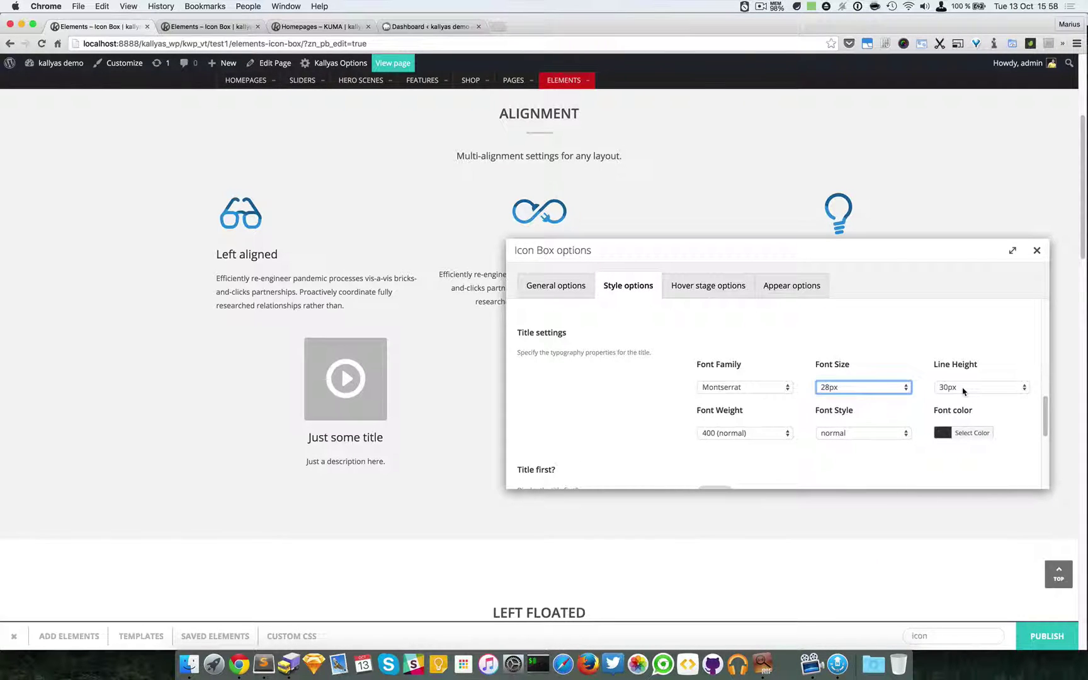
left_click(750, 435)
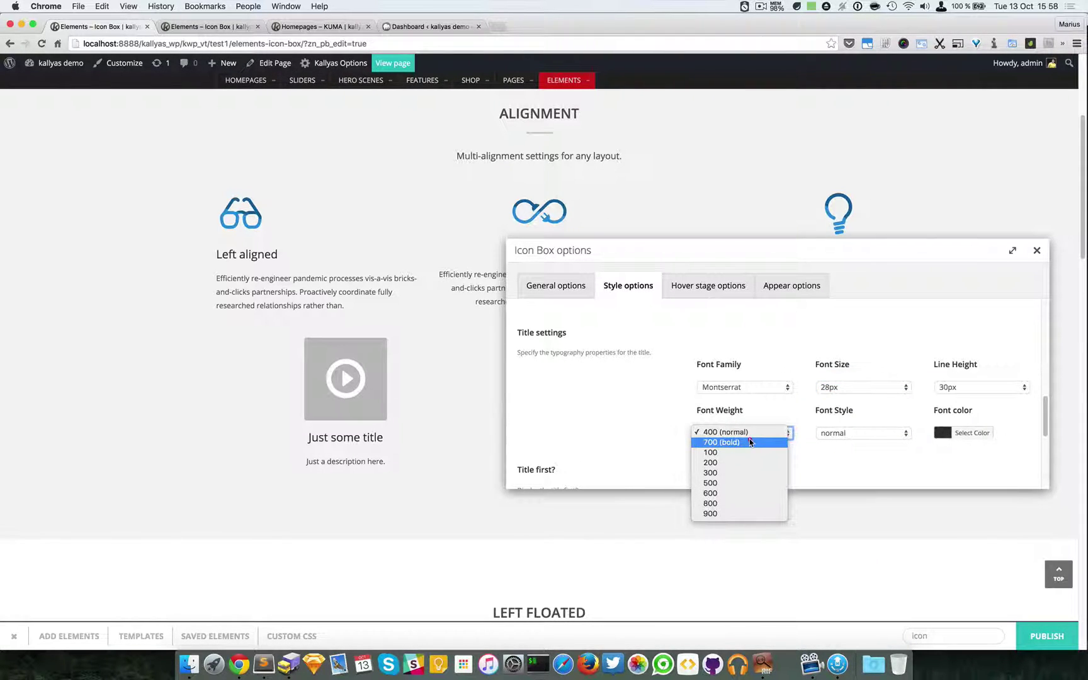
left_click(749, 442)
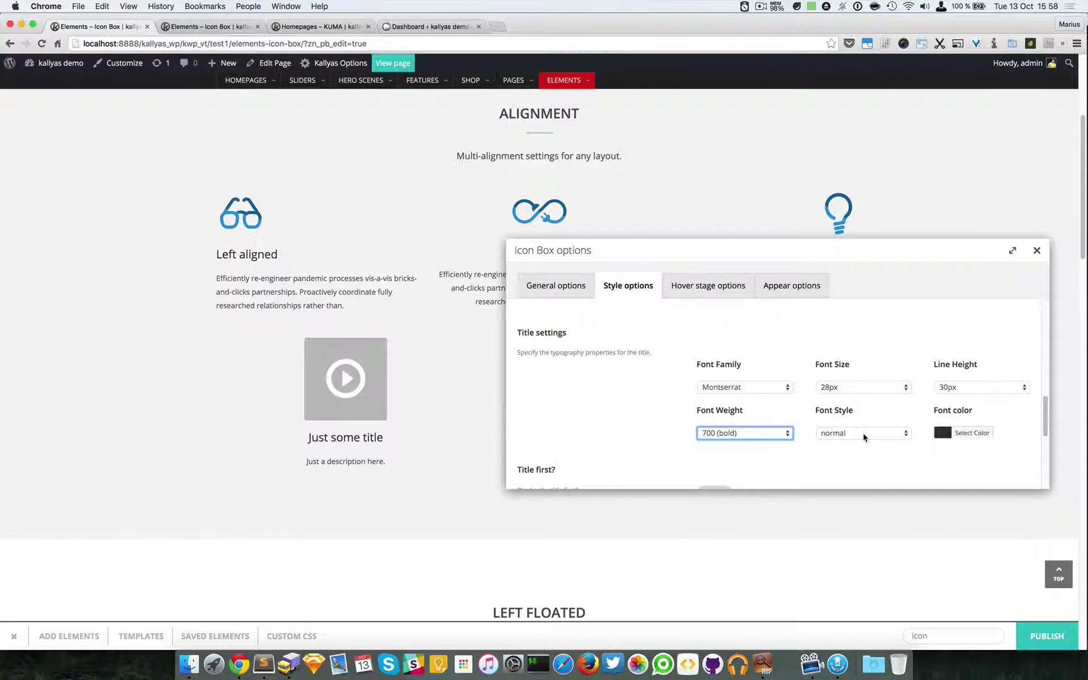
left_click(864, 435)
left_click(865, 441)
left_click(947, 433)
left_click(874, 442)
Set the description text size to 16px and try adjusting the icon opacity.
scroll(819, 435, "down", 5)
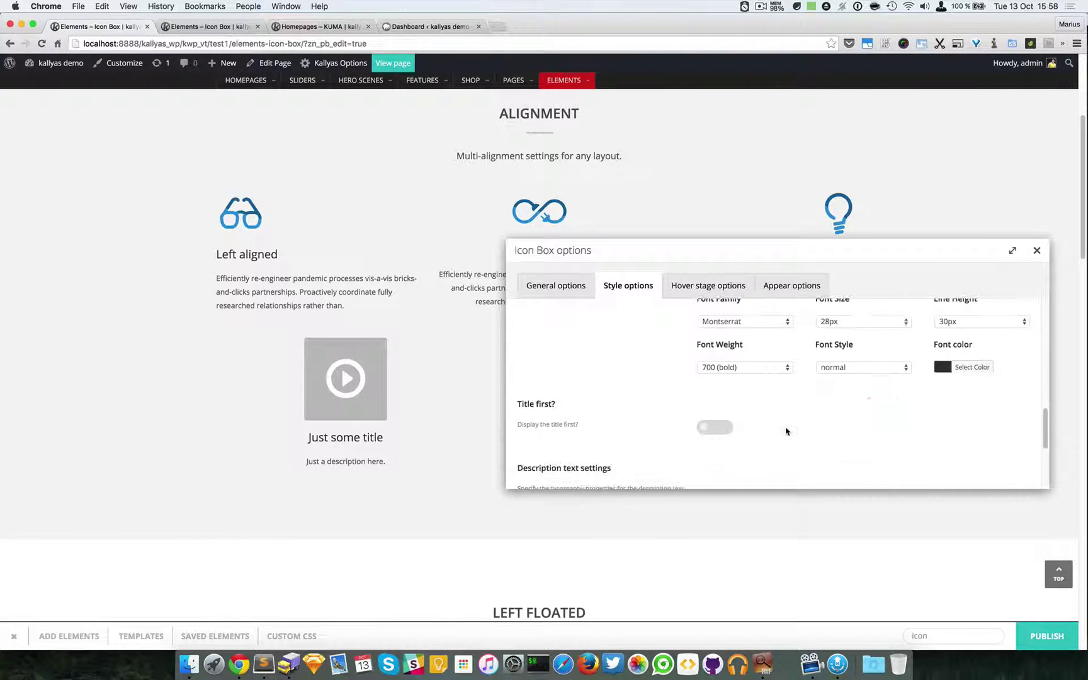
scroll(786, 431, "down", 4)
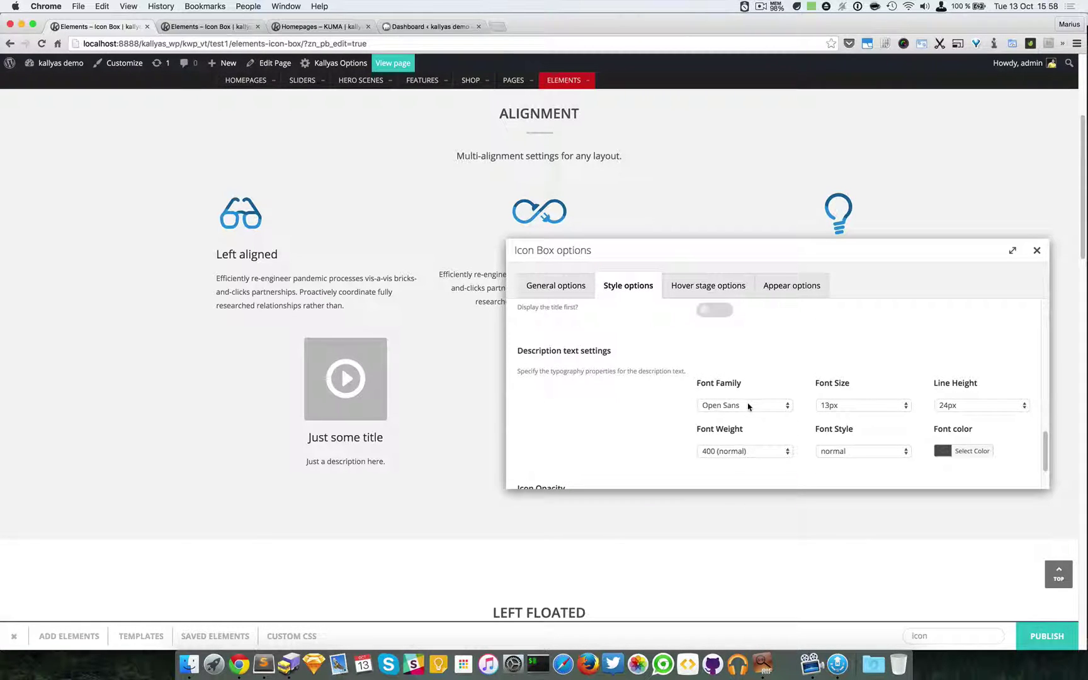
left_click(882, 407)
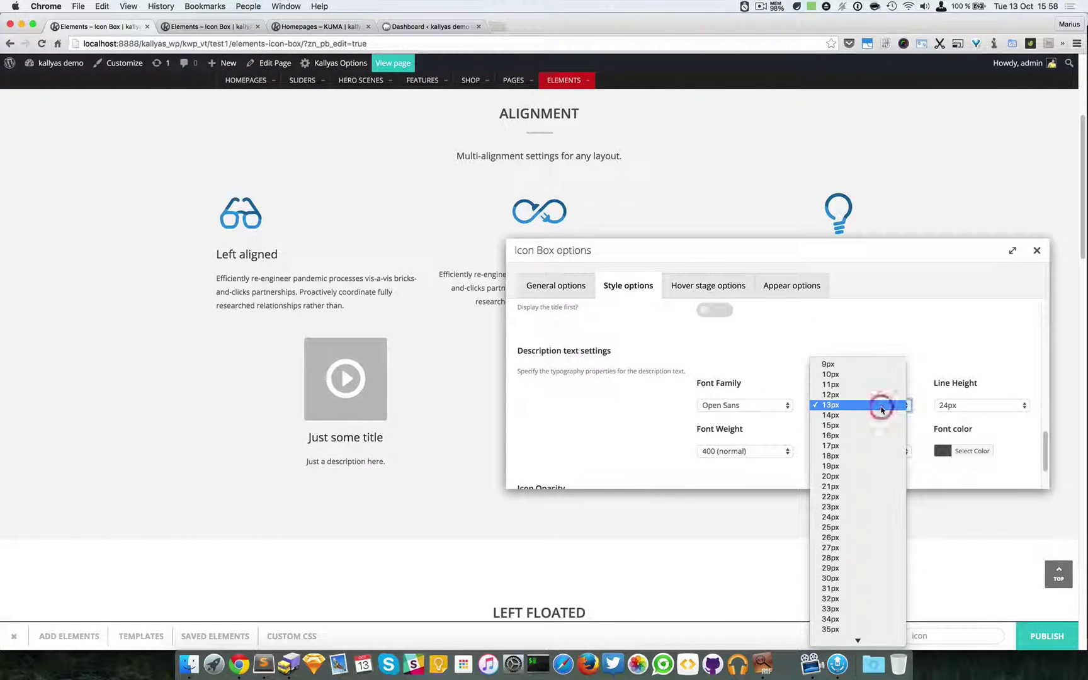
left_click(879, 433)
scroll(923, 439, "down", 1)
scroll(924, 439, "down", 3)
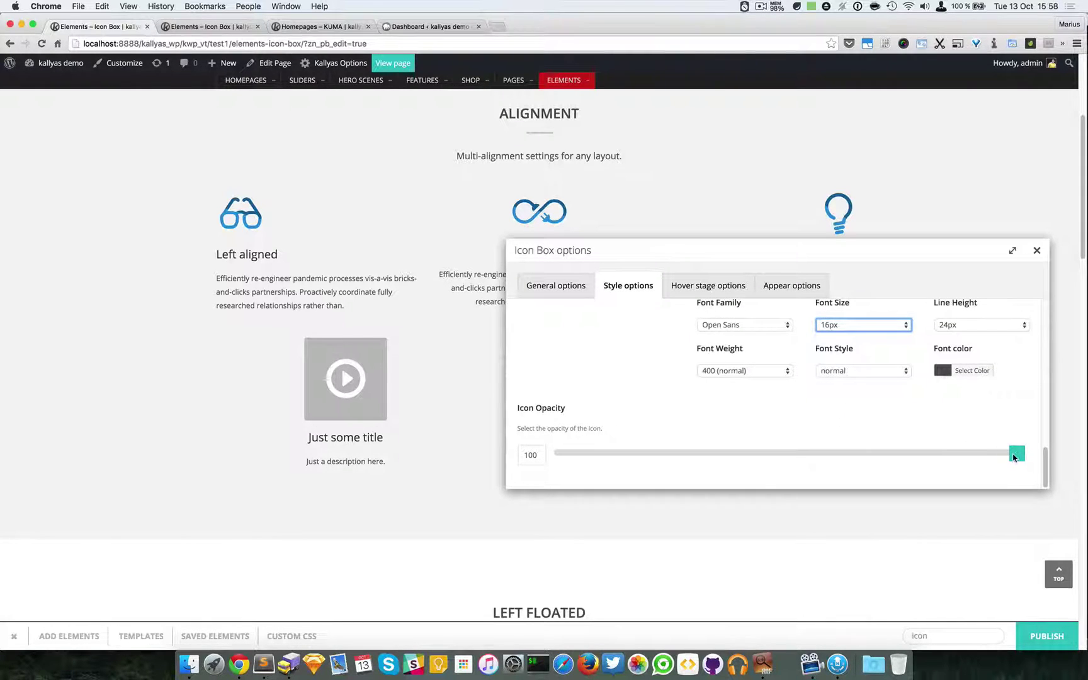
mouse_move(1014, 458)
left_mouse_down()
mouse_move(997, 457)
mouse_move(1017, 456)
left_mouse_up()
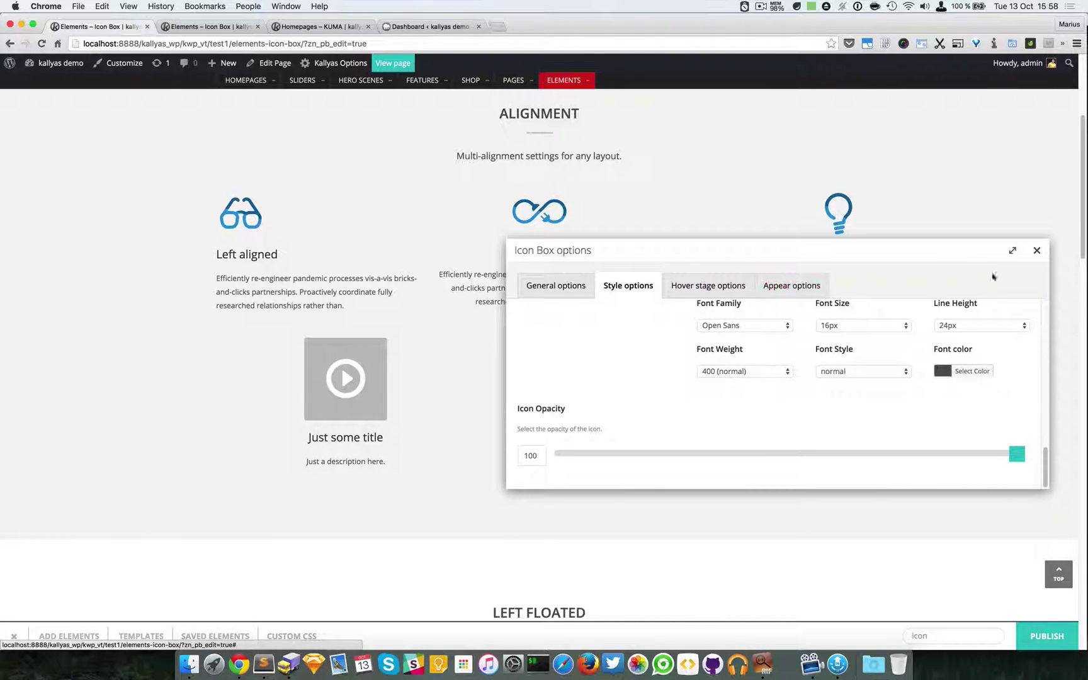
Close the Icon Box options, reopen them from the element's edit icon, and close again.
left_click(1036, 250)
scroll(863, 338, "down", 1)
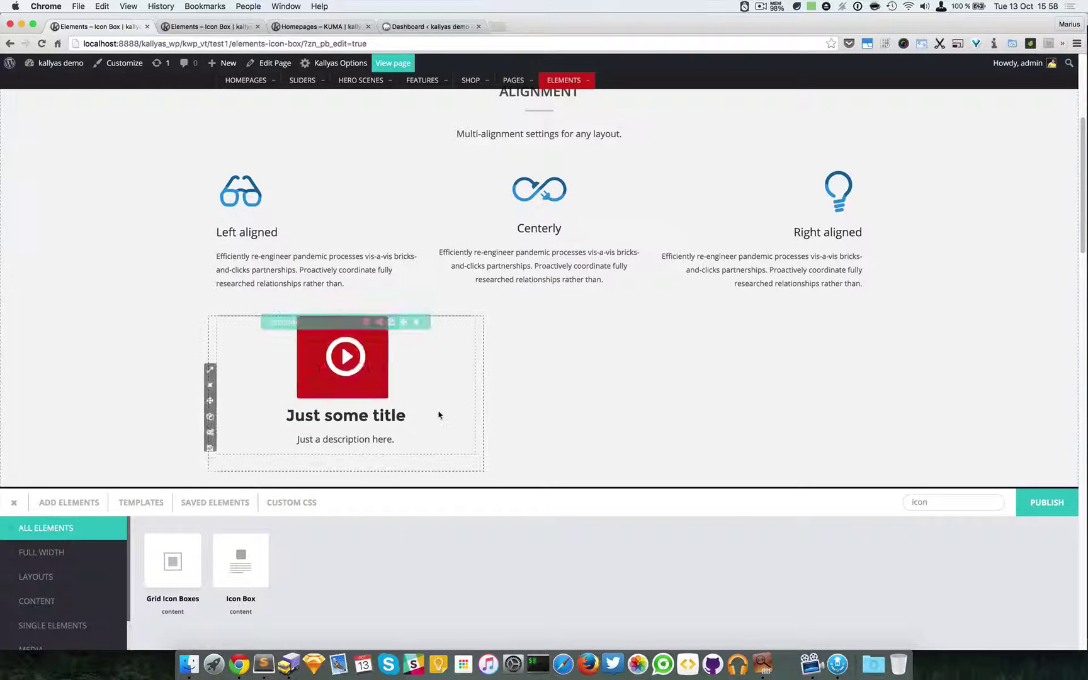
mouse_move(377, 325)
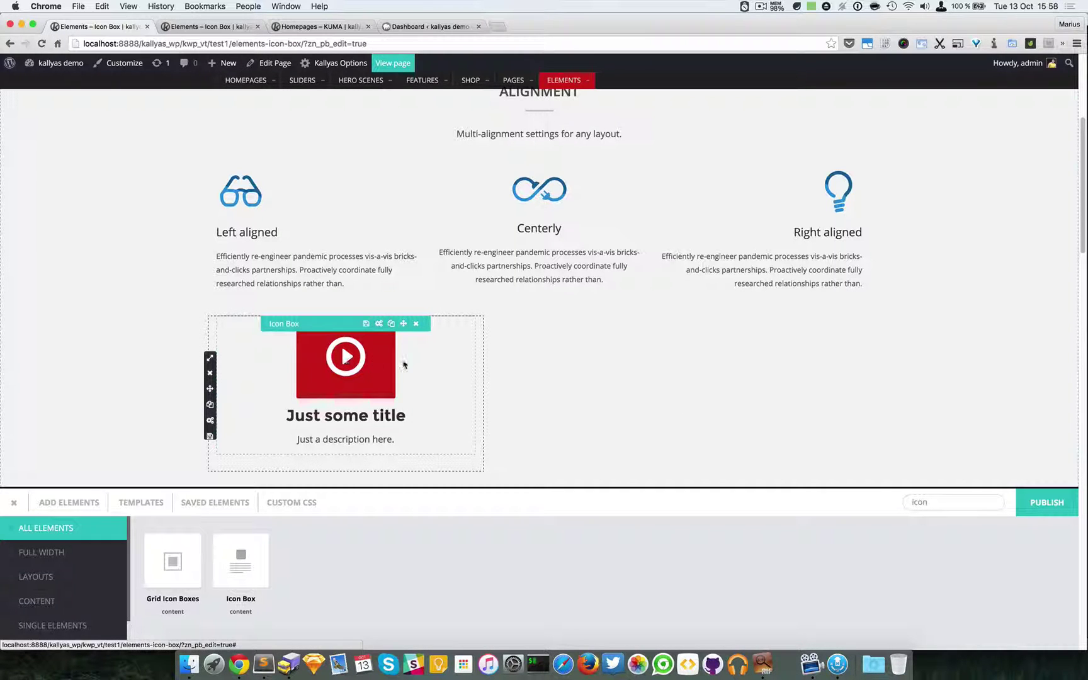
left_click(376, 325)
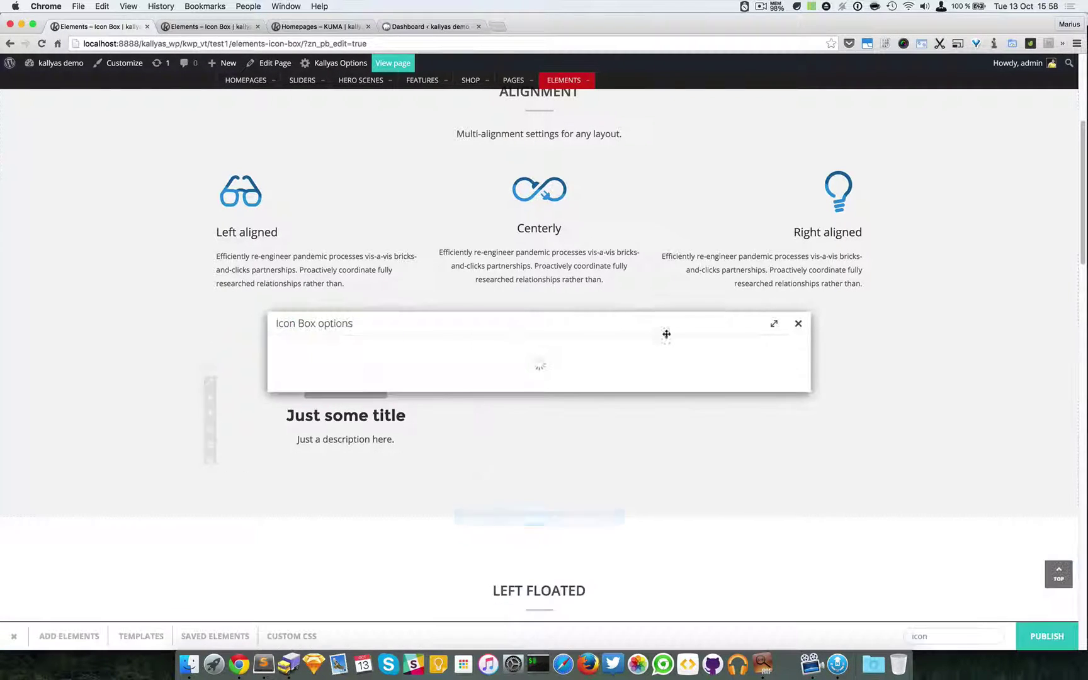
left_click(798, 239)
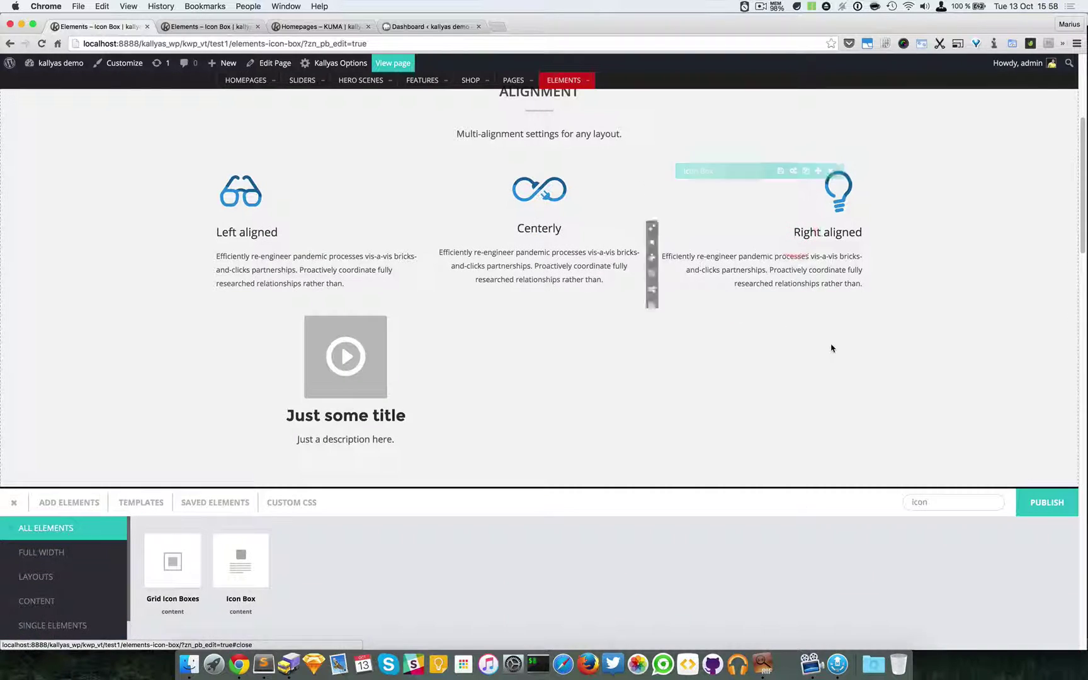